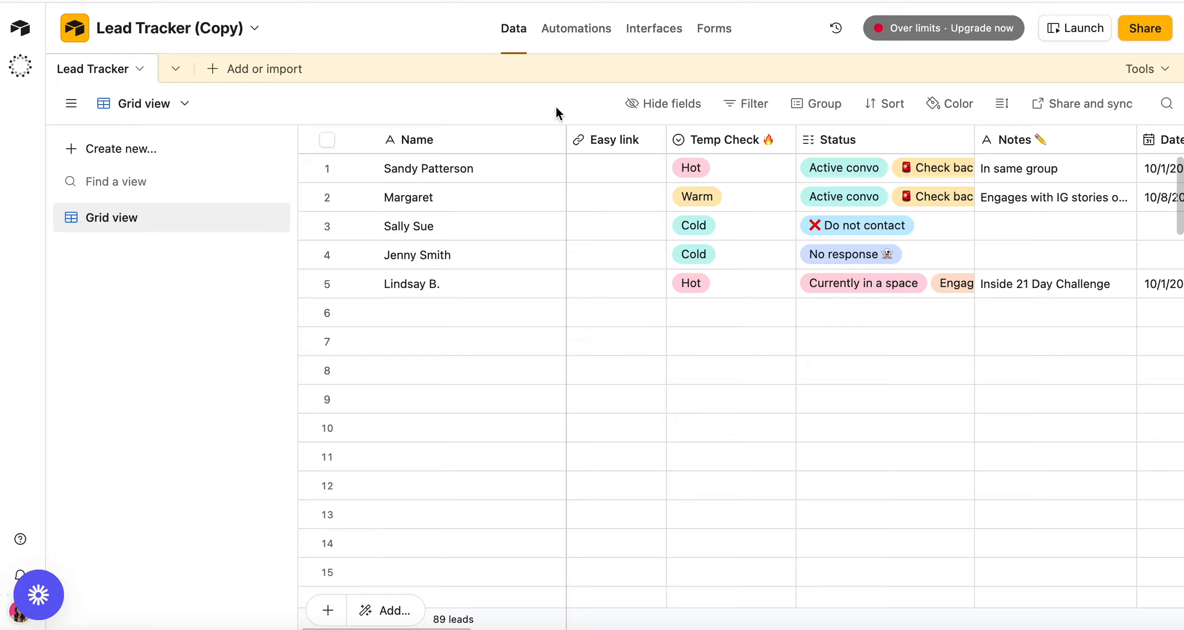
# Examine the Name and Easy link cells of the first three leads.
pyautogui.doubleClick(605, 173)
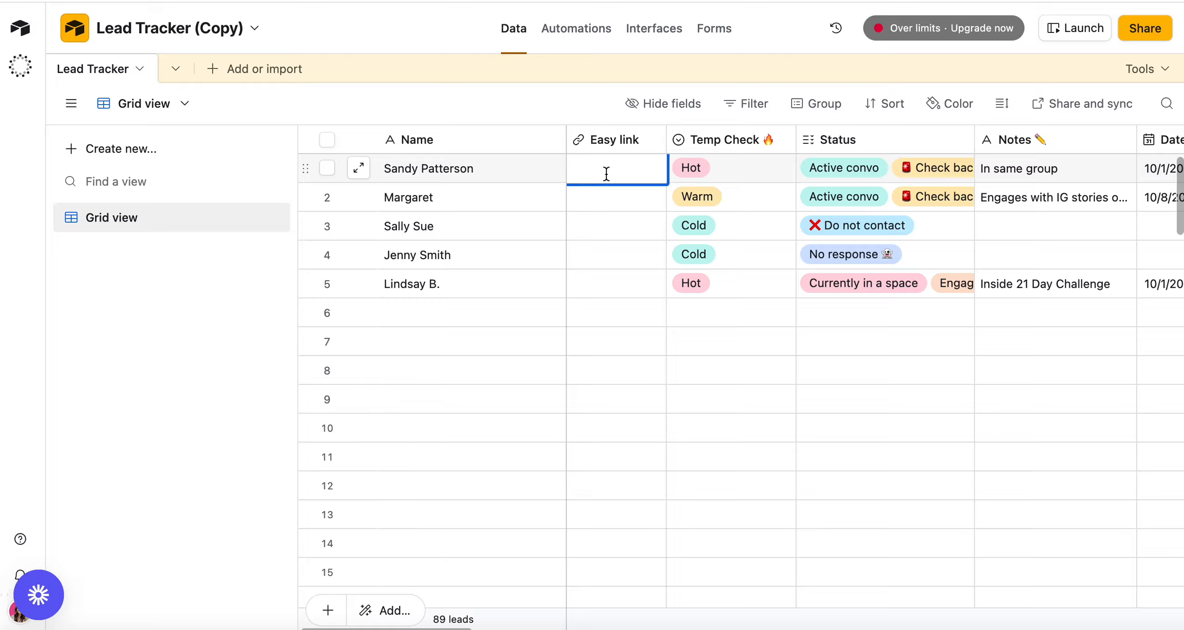
pyautogui.doubleClick(415, 174)
pyautogui.moveTo(384, 170); pyautogui.dragTo(503, 168)
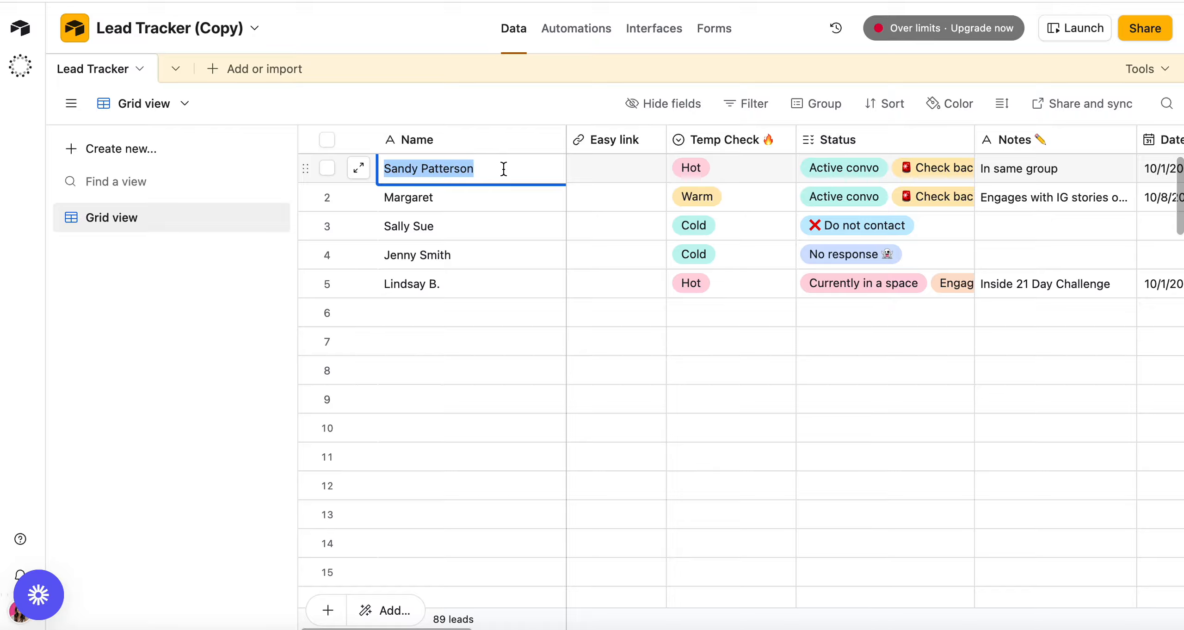
pyautogui.doubleClick(603, 172)
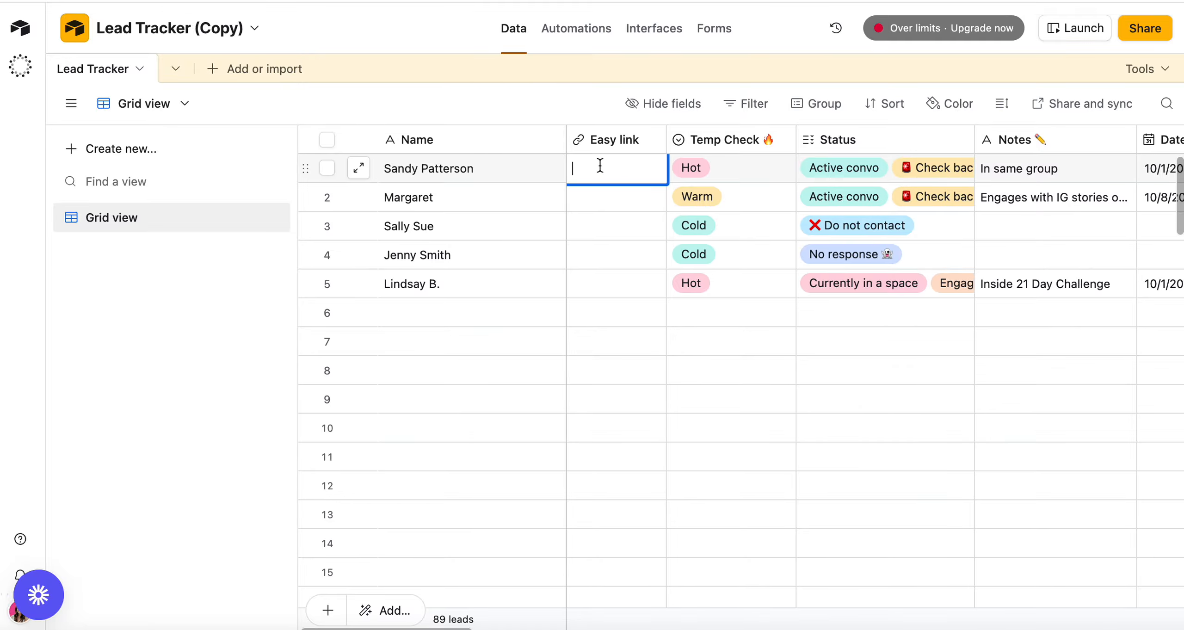
pyautogui.click(540, 203)
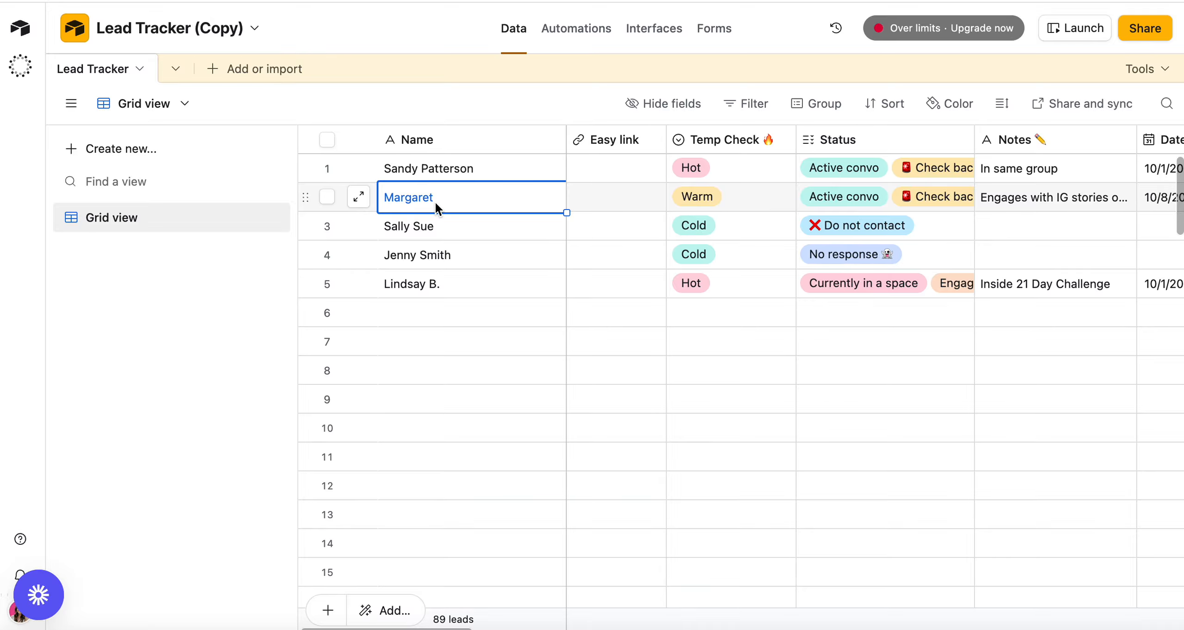
pyautogui.click(604, 201)
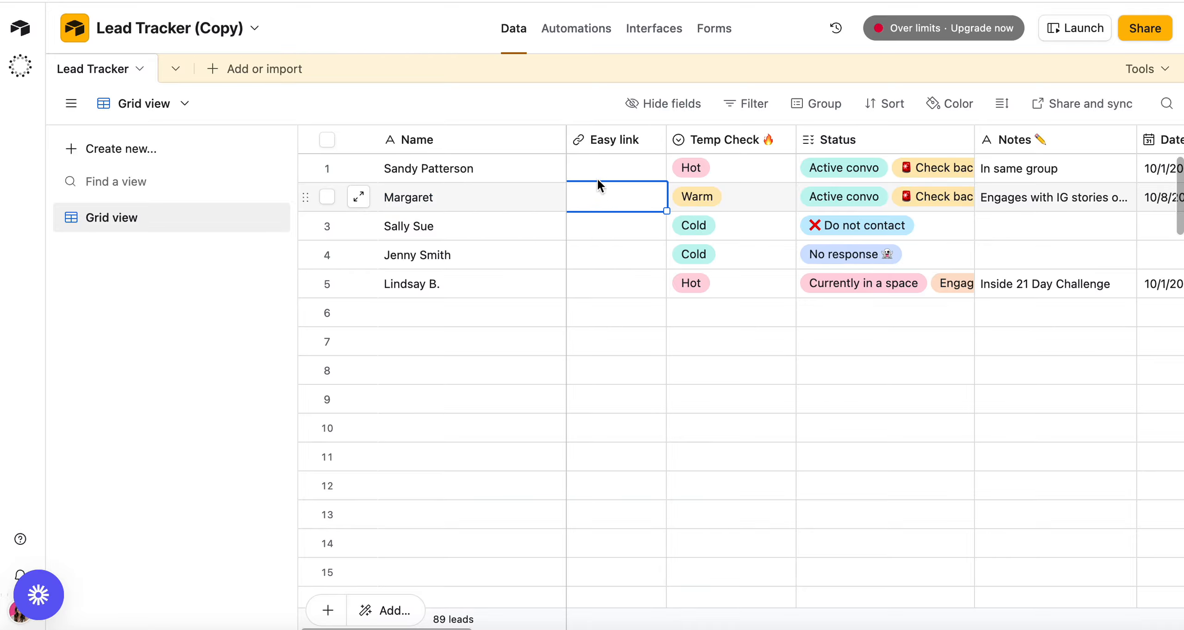
pyautogui.click(467, 237)
pyautogui.click(602, 227)
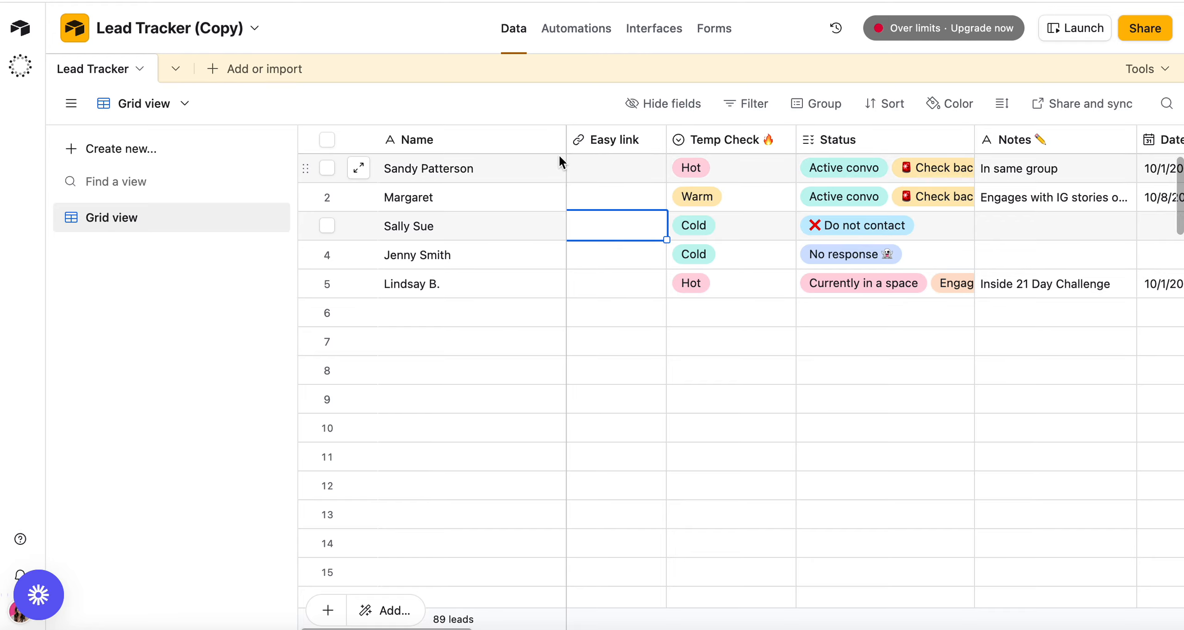
# Narrow the Name column so that more of the lead fields fit in the grid.
pyautogui.moveTo(565, 133); pyautogui.dragTo(518, 134)
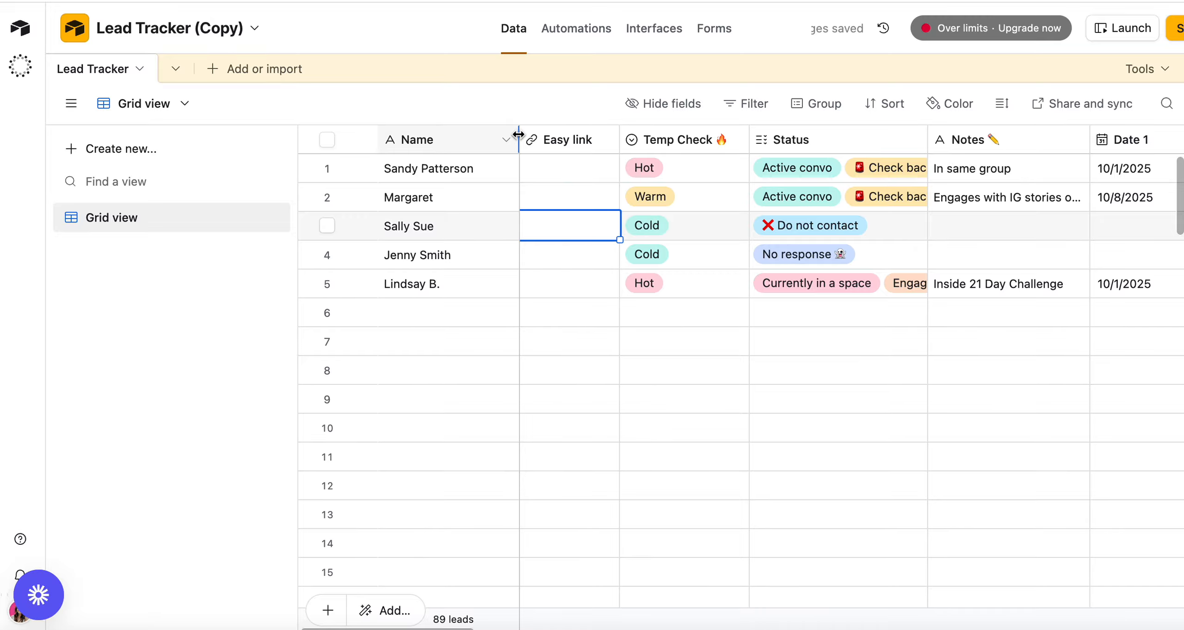
pyautogui.click(551, 291)
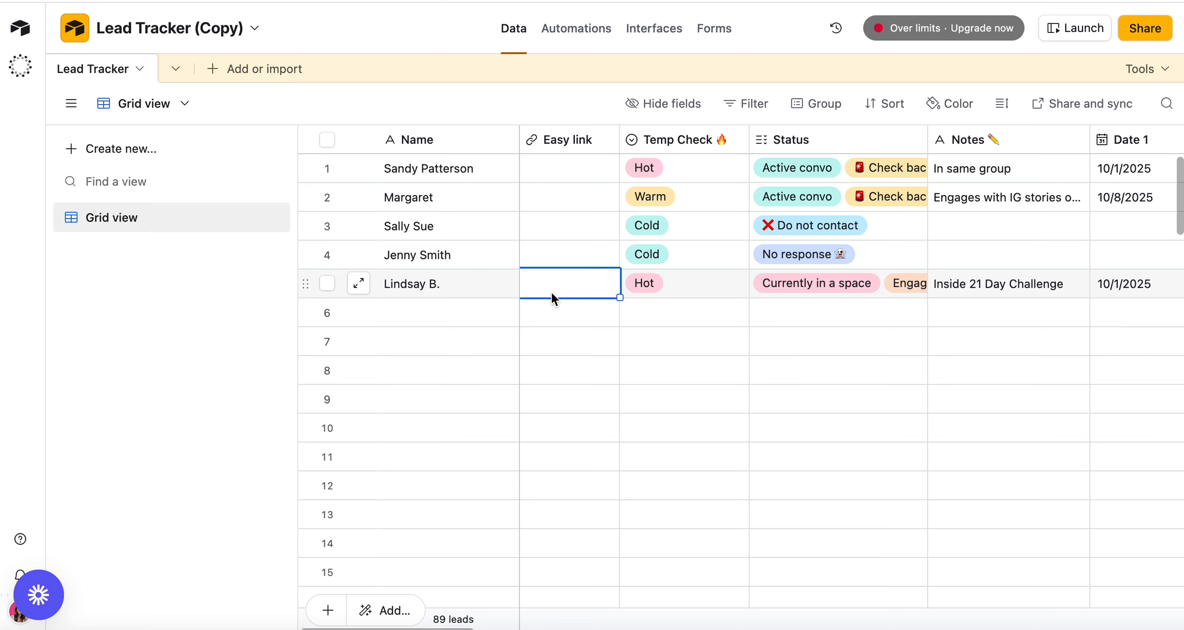
# Look through the available Temp Check options in the empty row 6 without choosing one.
pyautogui.click(708, 169)
pyautogui.click(666, 318)
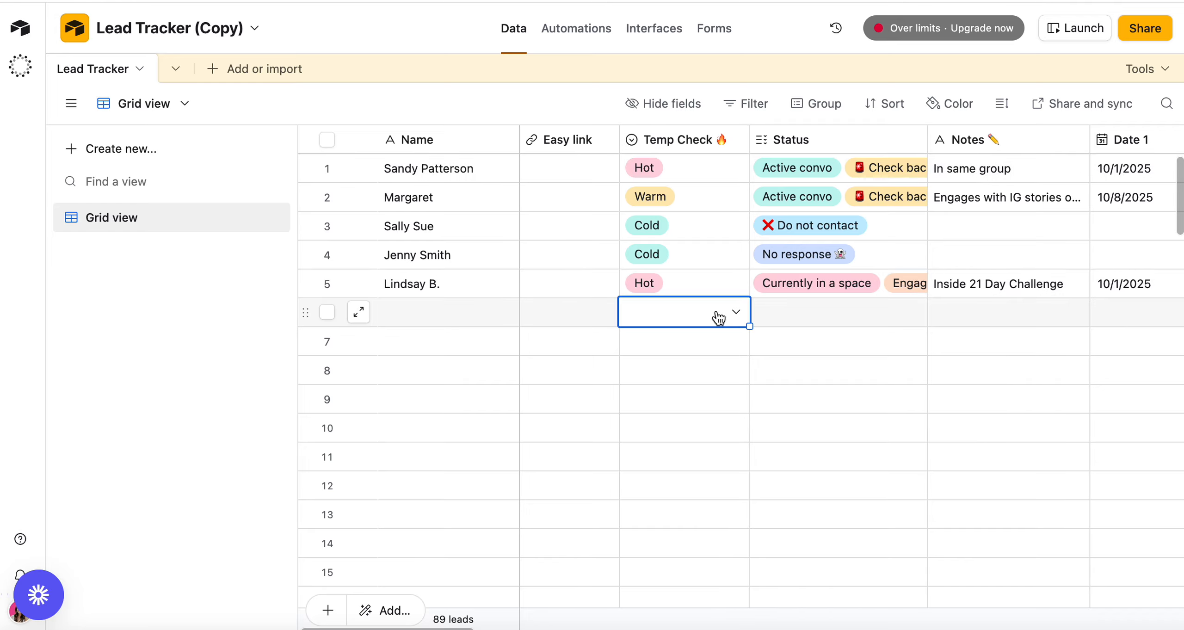
pyautogui.click(735, 311)
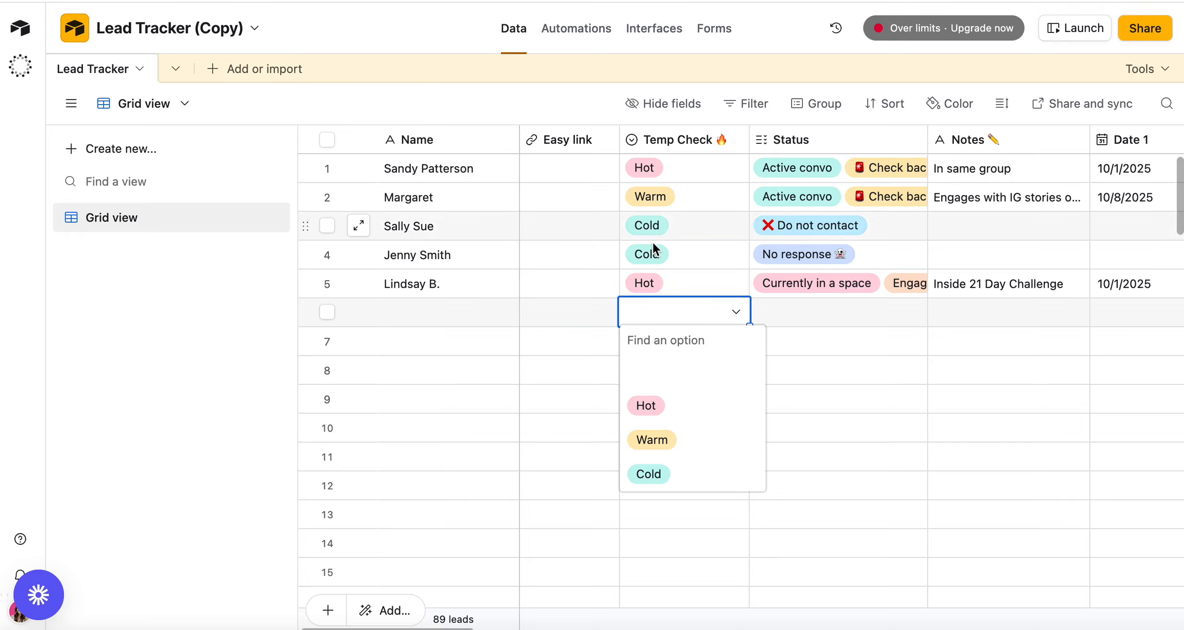
pyautogui.click(599, 375)
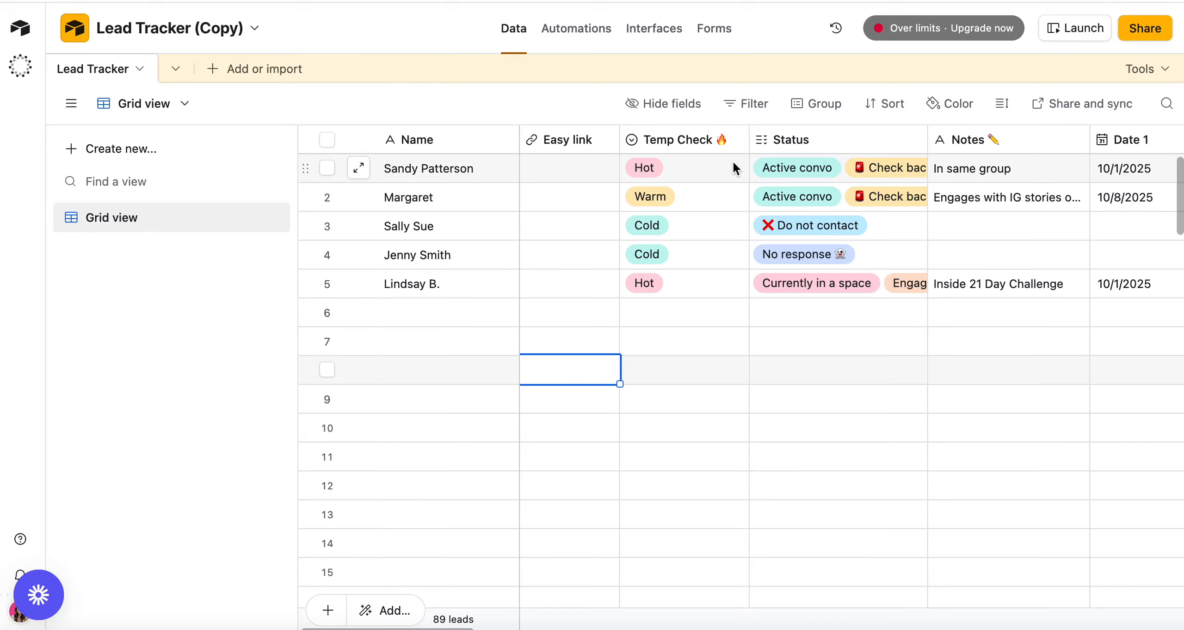
# Group the leads by the Temp Check field and undo the grouping.
pyautogui.click(738, 142)
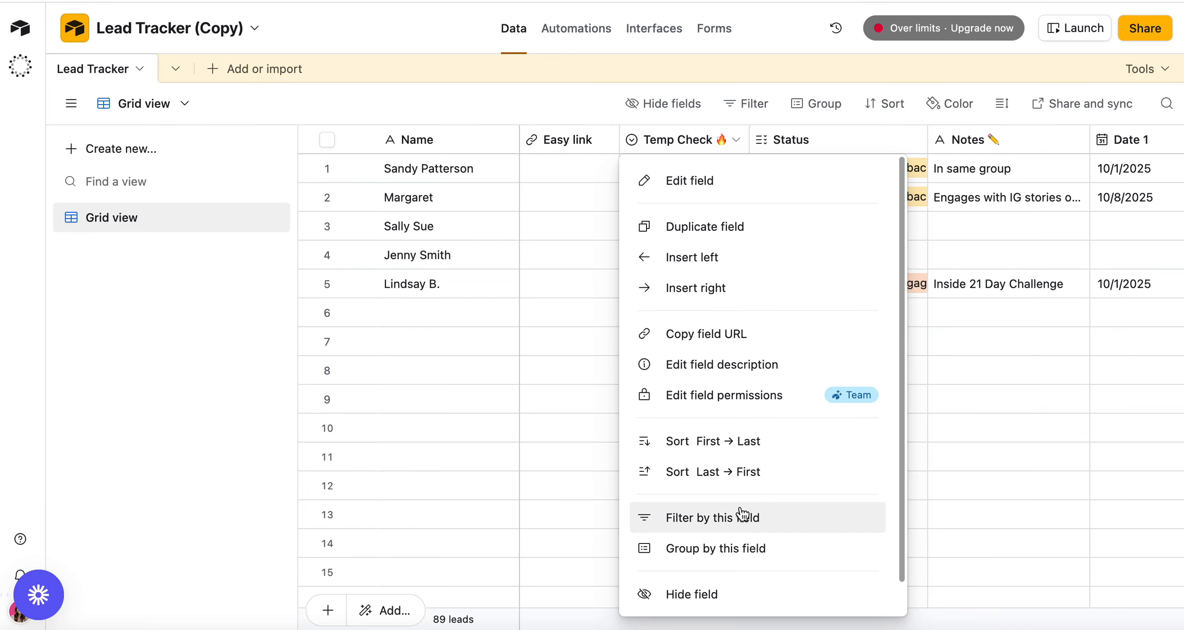
pyautogui.click(740, 551)
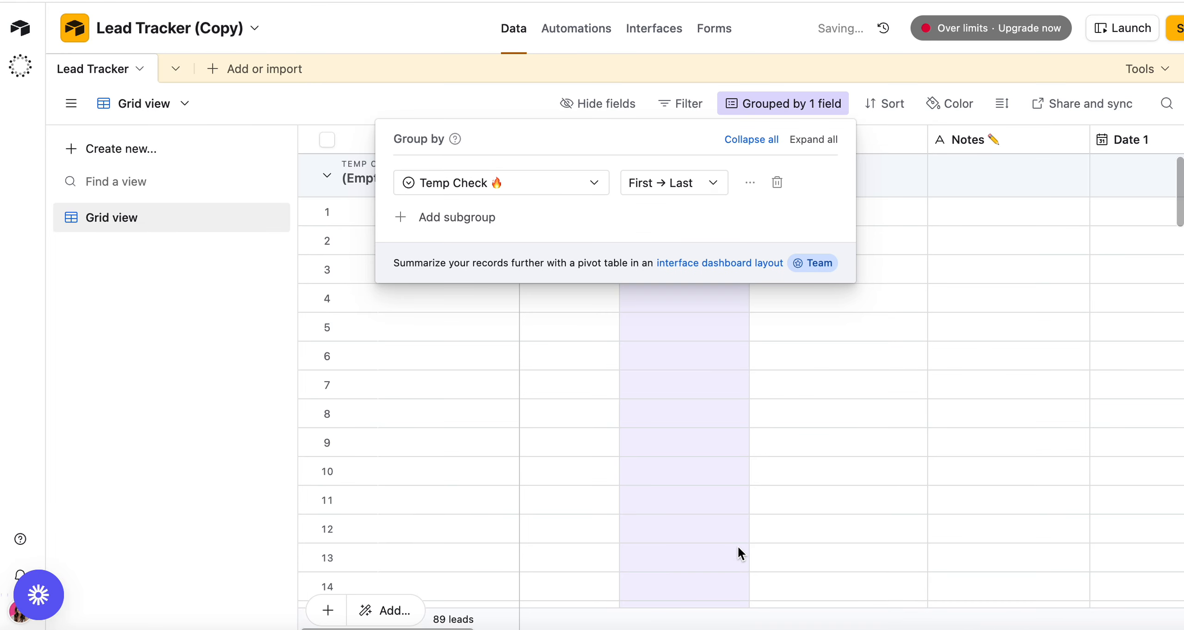
pyautogui.click(834, 378)
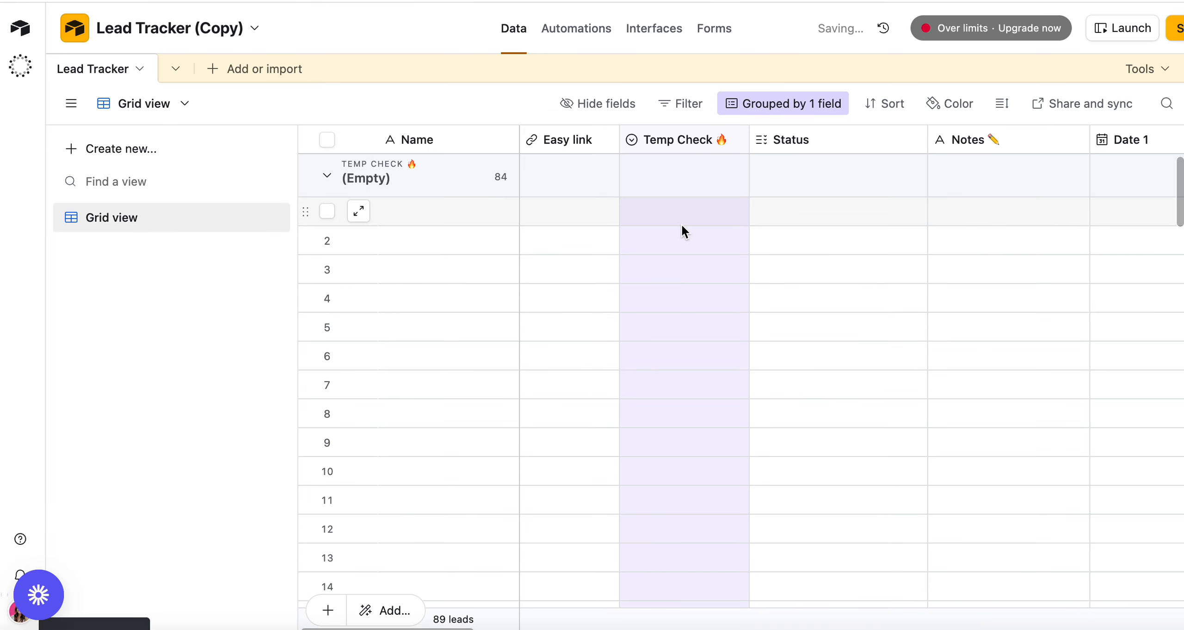
pyautogui.hotkey('ctrl', 'z')
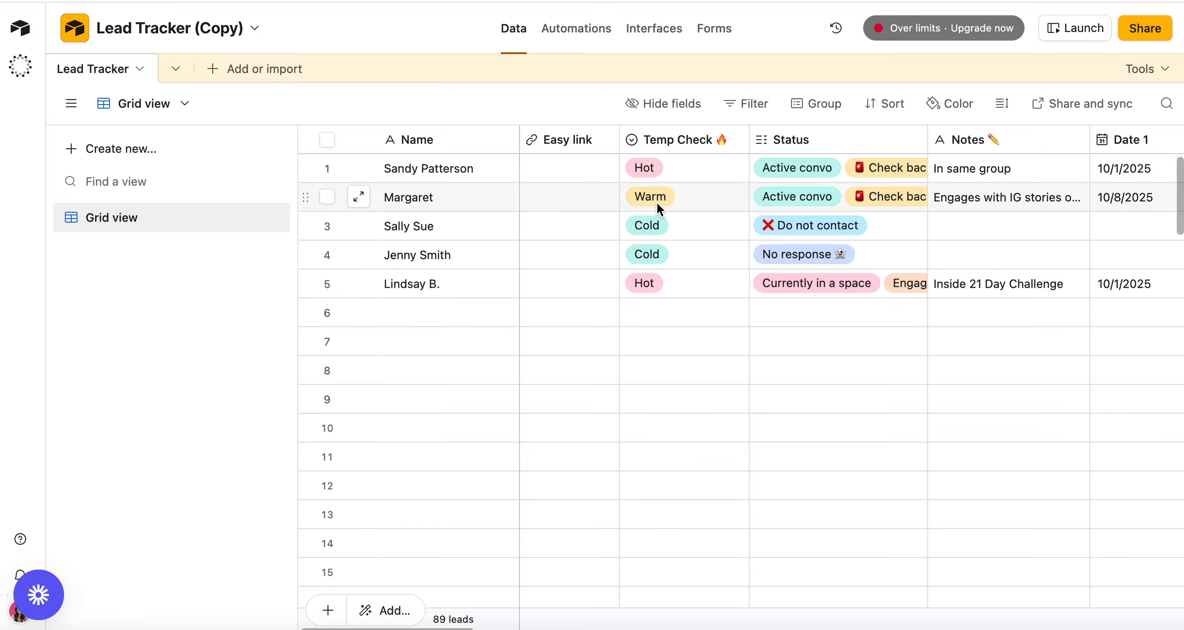
# Expand the first lead's Status cell to view all of its tags.
pyautogui.hscroll(5, 774, 359)
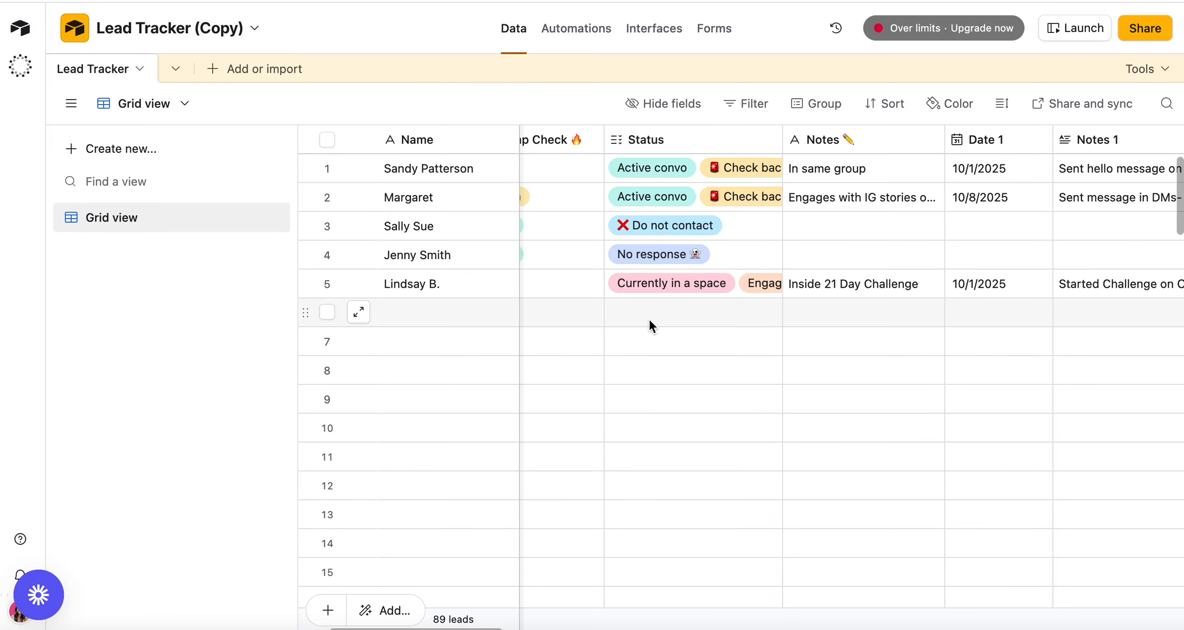
pyautogui.hscroll(-3, 649, 318)
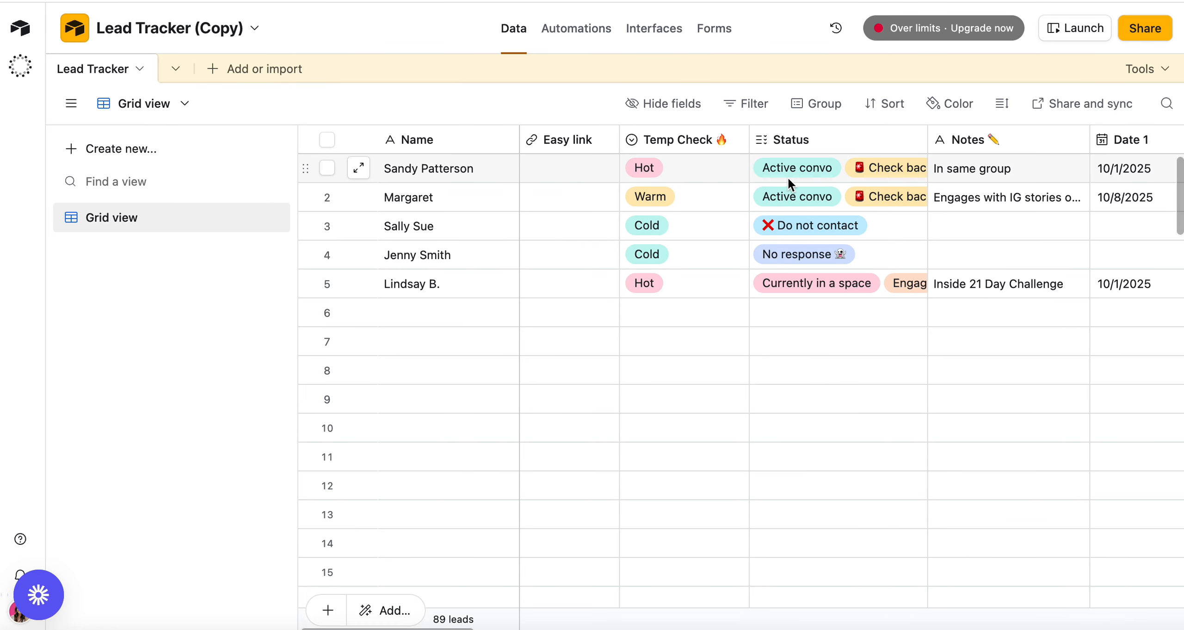
pyautogui.click(876, 173)
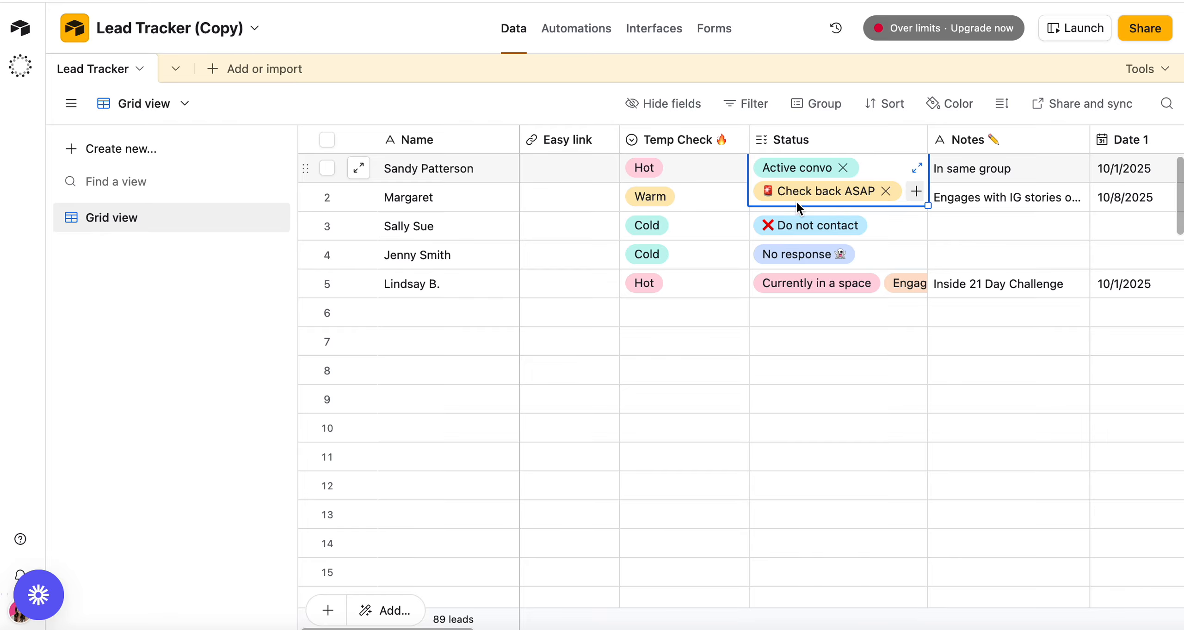
pyautogui.click(808, 401)
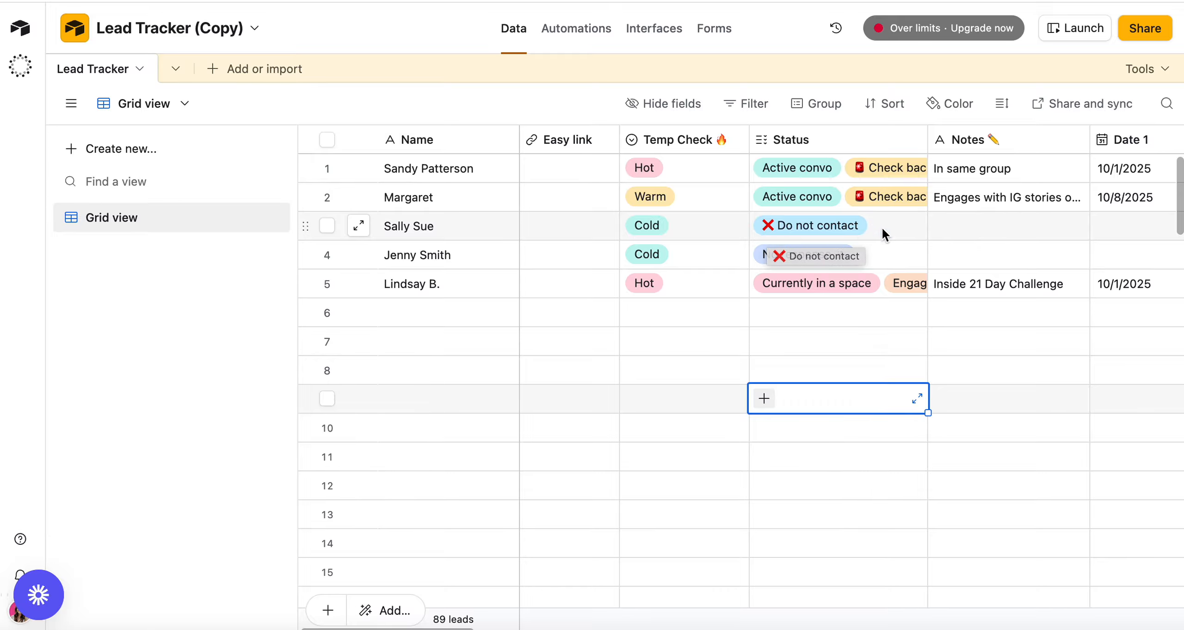
# Set the Status of the empty row 6 to Circle back.
pyautogui.click(804, 305)
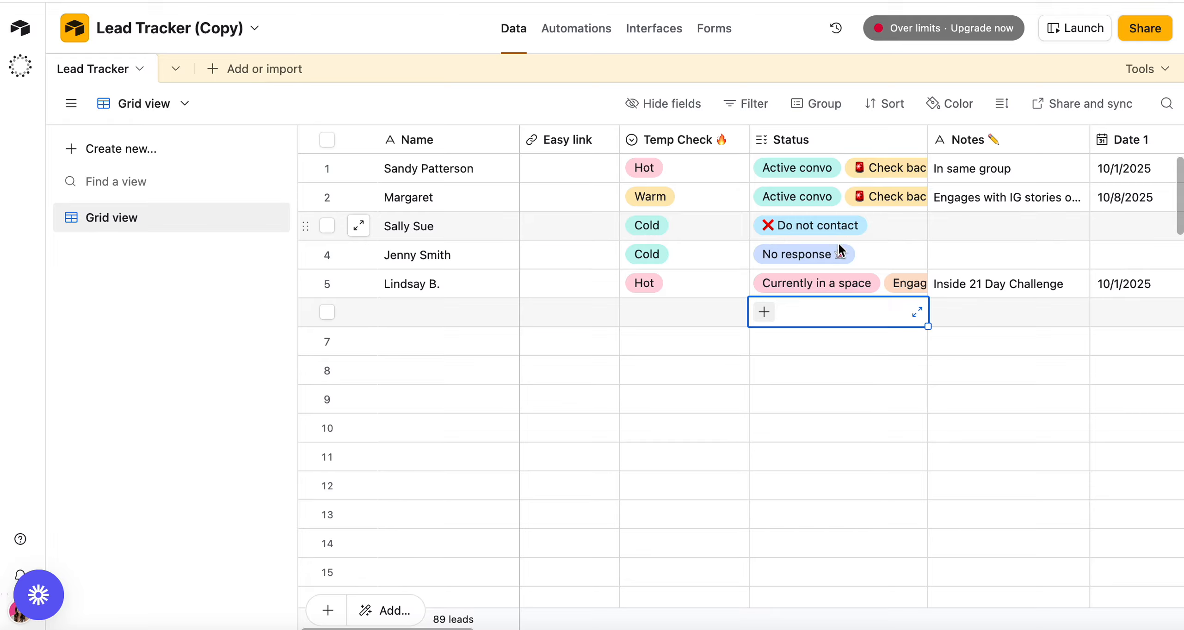
pyautogui.click(764, 312)
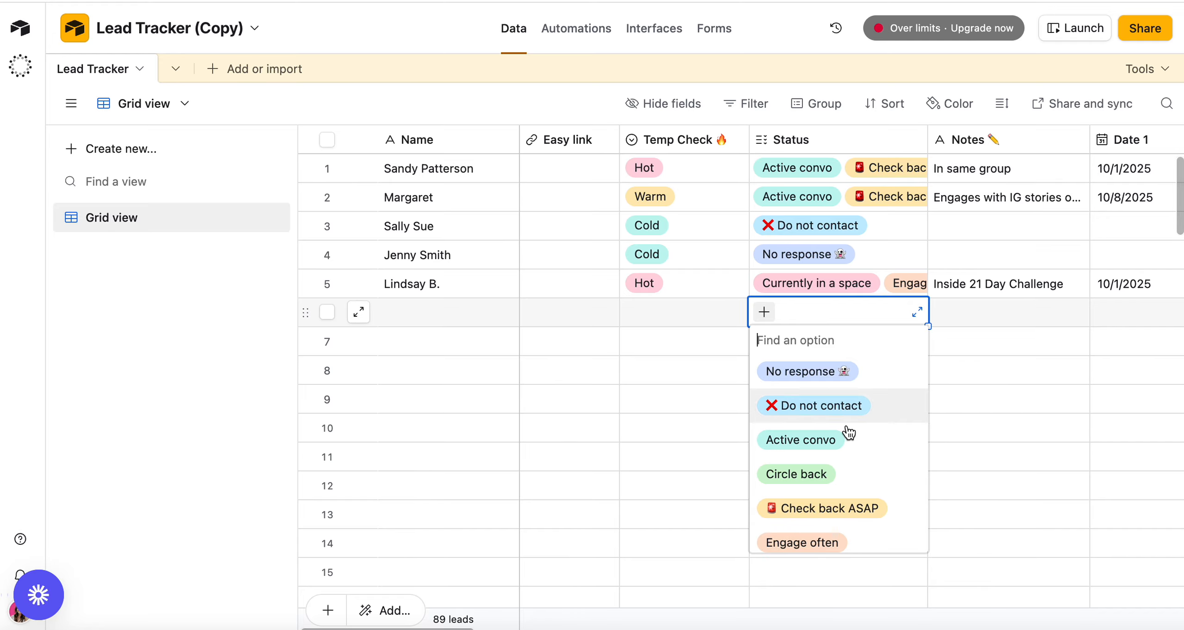
pyautogui.scroll(-1, 849, 445)
pyautogui.click(800, 430)
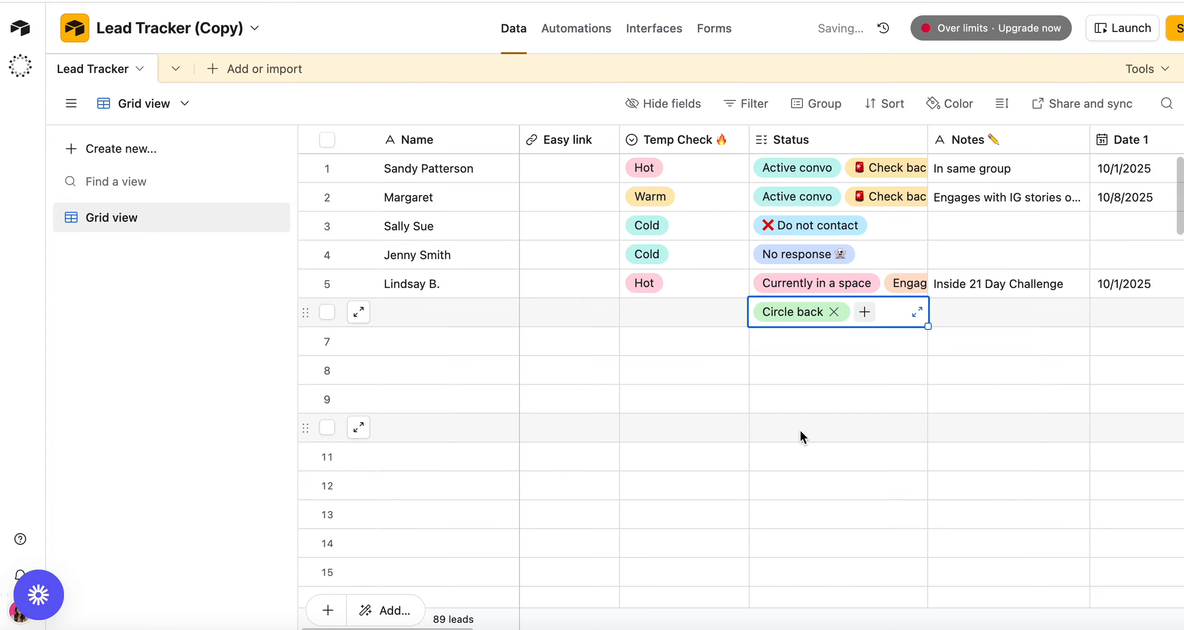
# Set the Status of the empty row 7 to Engage often.
pyautogui.click(783, 343)
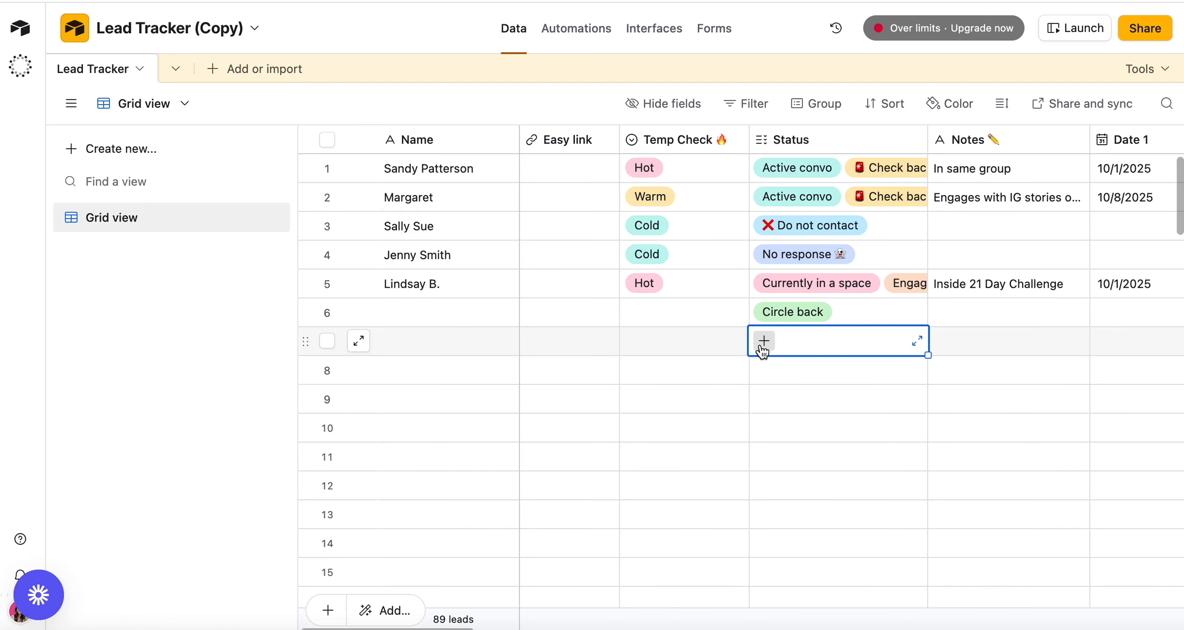
pyautogui.click(762, 349)
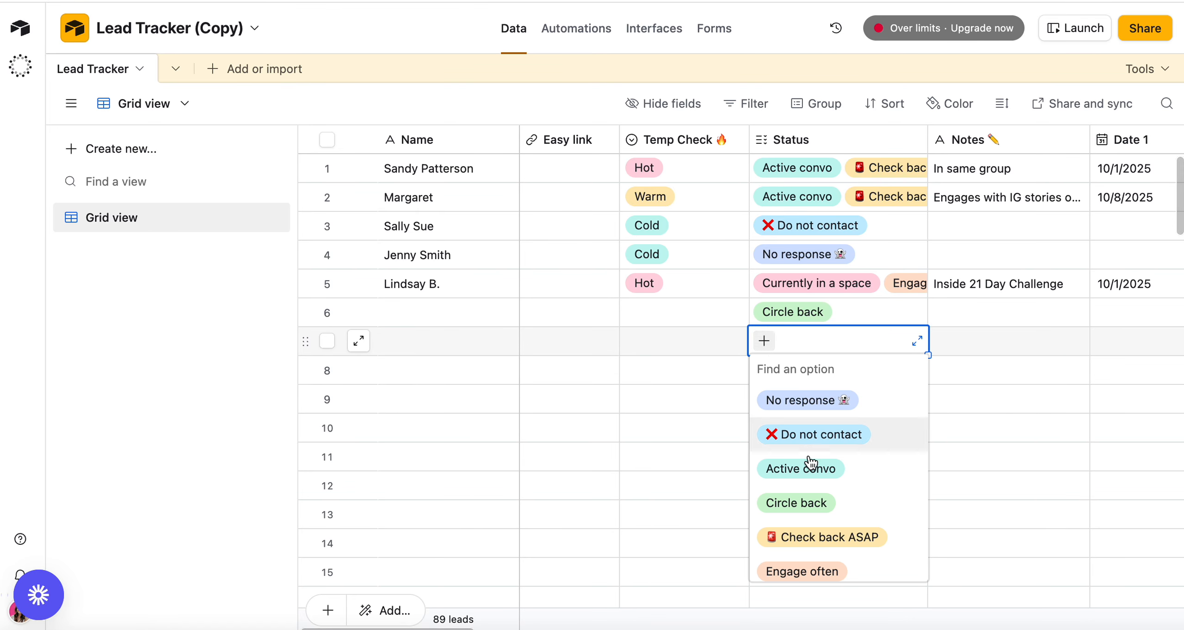
pyautogui.scroll(-1, 812, 511)
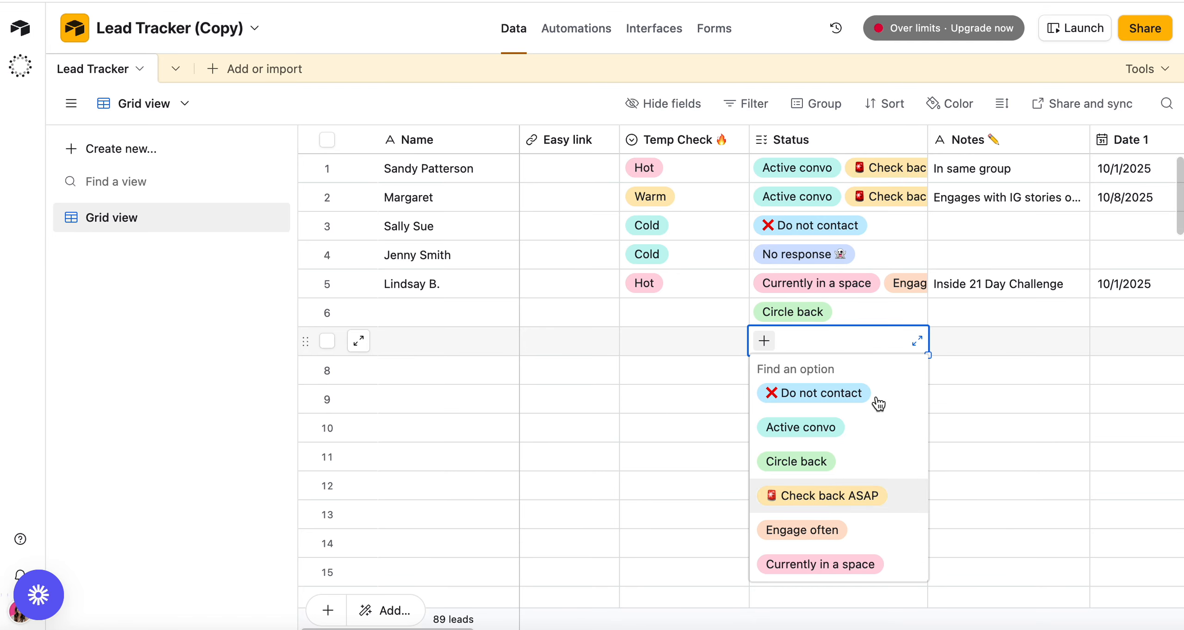
pyautogui.scroll(1, 877, 401)
pyautogui.click(816, 535)
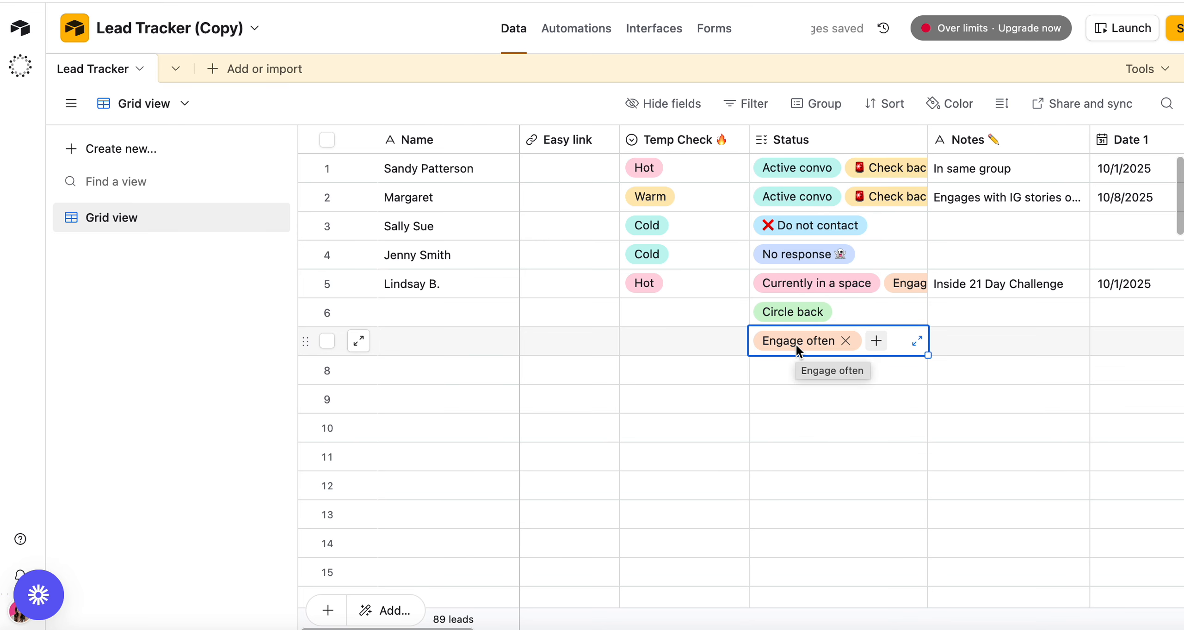
# Set the Status of the empty row 8 to Currently in a space.
pyautogui.click(773, 373)
pyautogui.click(764, 369)
pyautogui.scroll(-1, 832, 467)
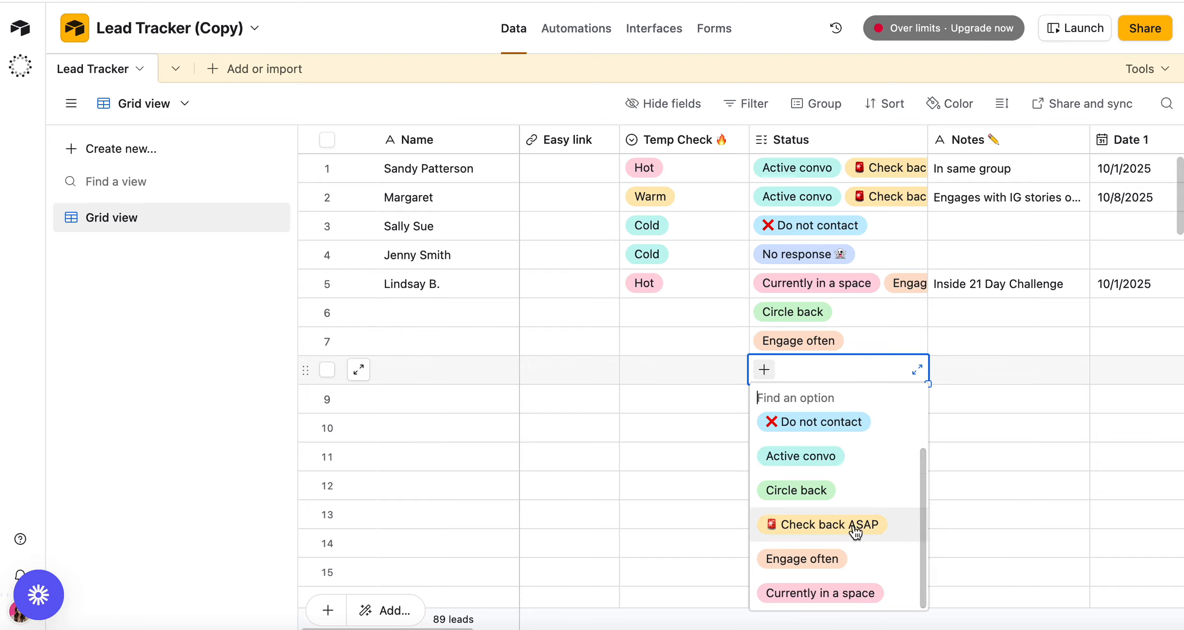
pyautogui.click(848, 599)
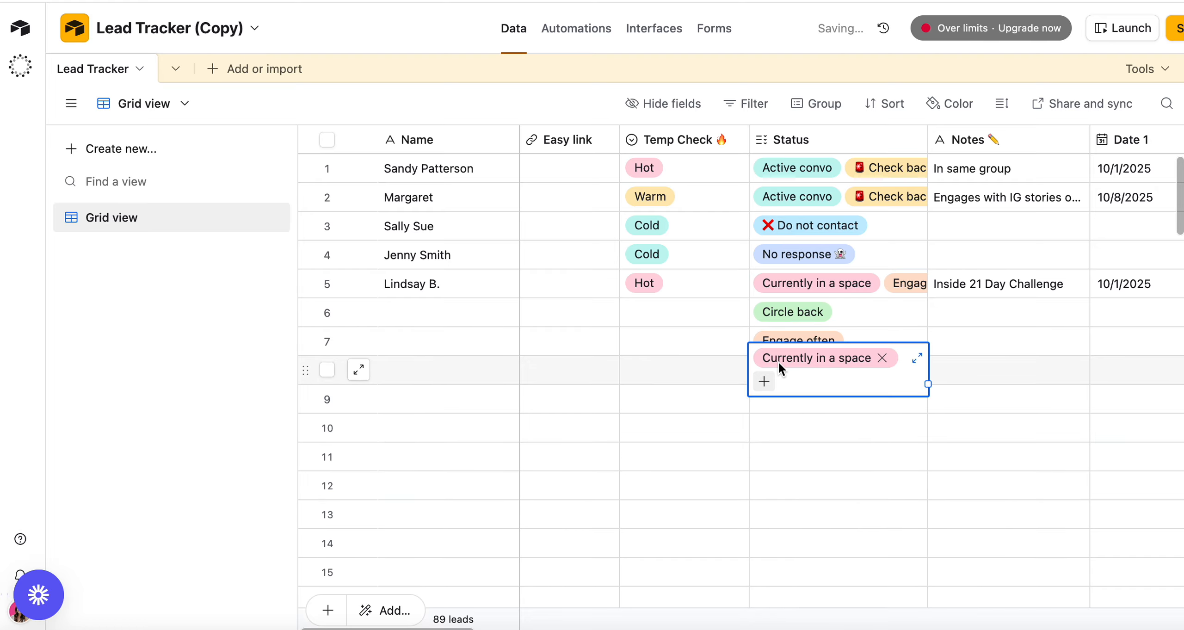
pyautogui.click(818, 486)
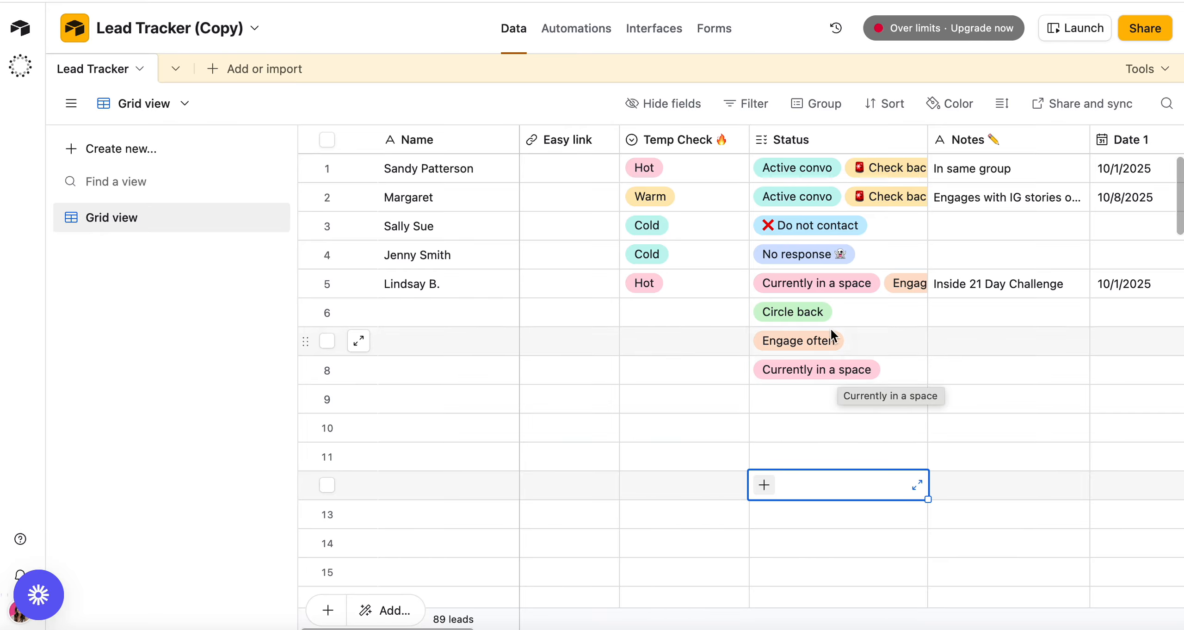
# Review the full list of Status options in the empty row 9 and close it without choosing one.
pyautogui.hscroll(4, 828, 317)
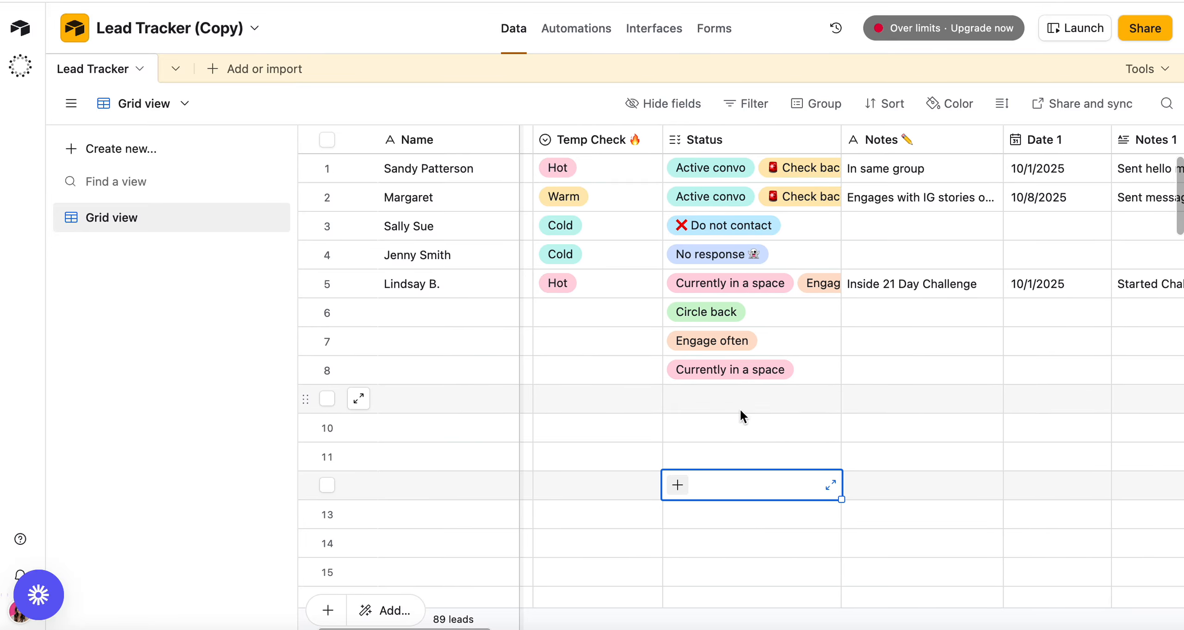
pyautogui.click(683, 404)
pyautogui.click(677, 399)
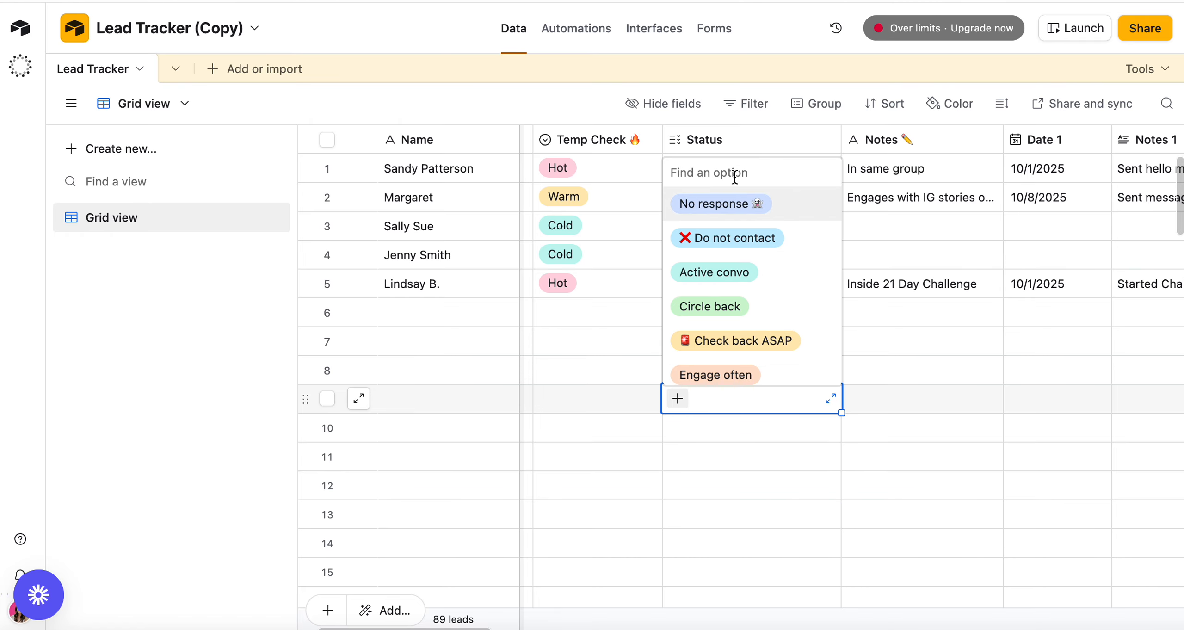
pyautogui.scroll(-1, 733, 363)
pyautogui.scroll(1, 741, 227)
pyautogui.scroll(-2, 731, 309)
pyautogui.scroll(-2, 730, 309)
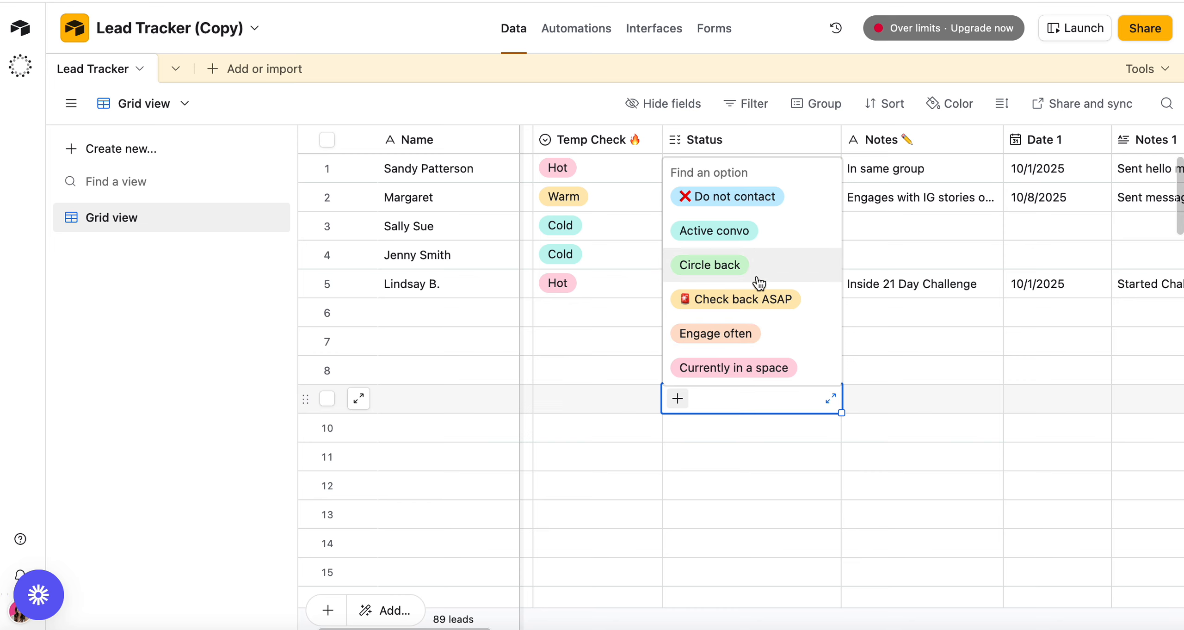
pyautogui.press('Escape')
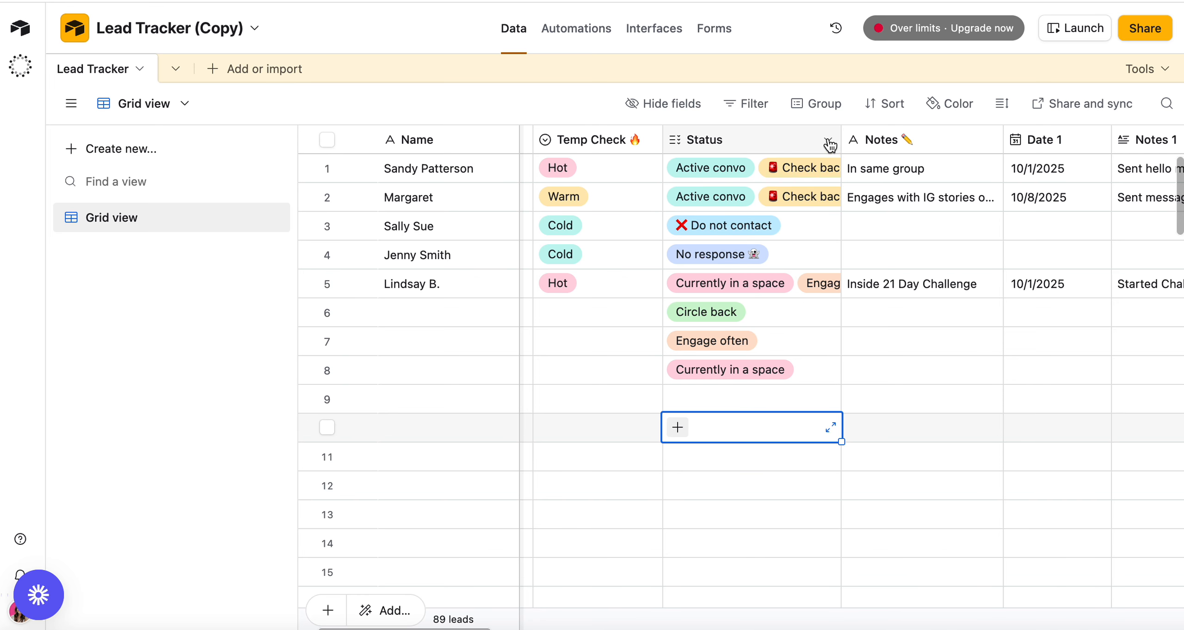
# Add an option named "Add whatever you want here" to the Status field's list.
pyautogui.click(829, 141)
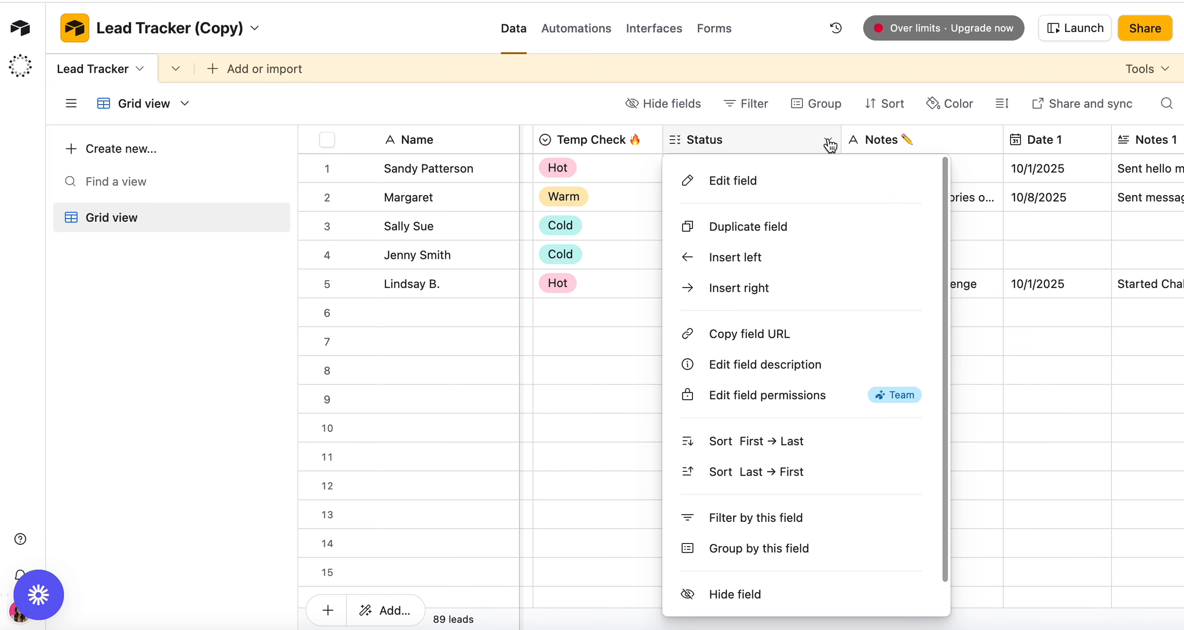
pyautogui.click(731, 191)
pyautogui.scroll(-10, 672, 346)
pyautogui.click(627, 365)
pyautogui.write('Add whatev')
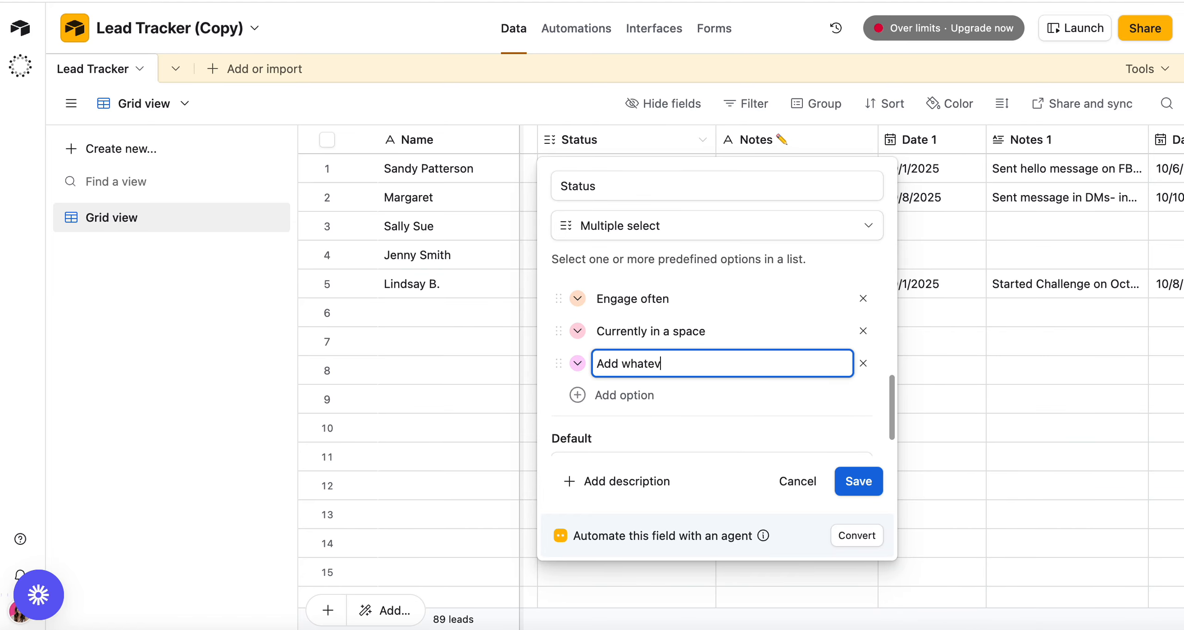
pyautogui.write('er you want here')
# Clear the name of the new Status option and save the field.
pyautogui.moveTo(768, 364); pyautogui.dragTo(511, 364)
pyautogui.press('BackSpace')
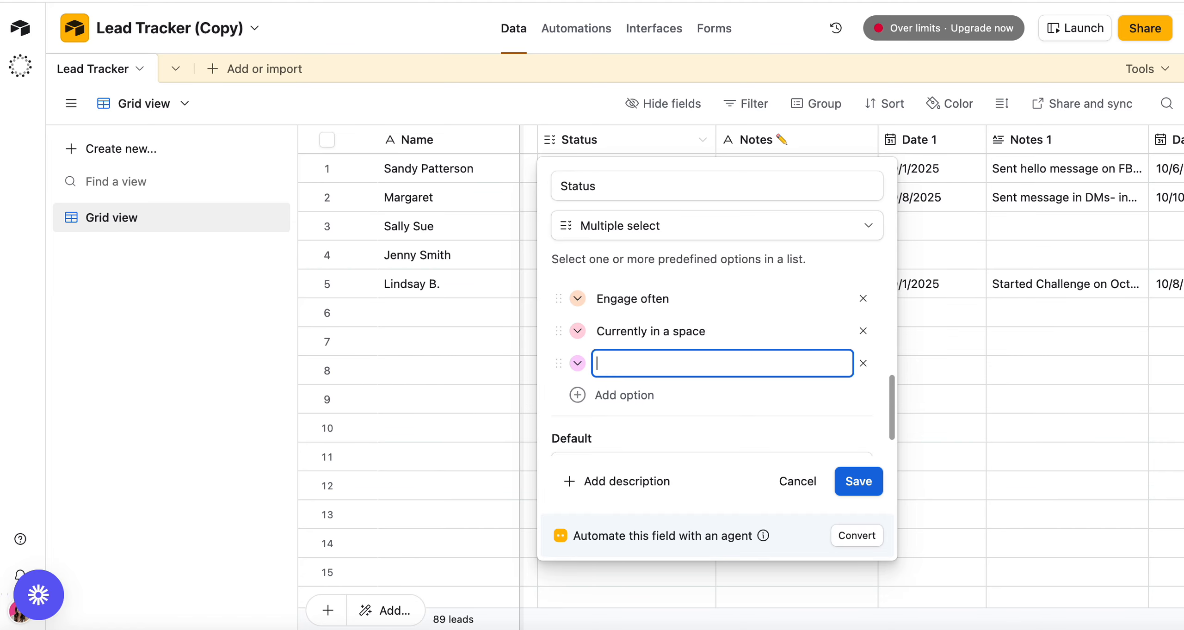
pyautogui.click(862, 491)
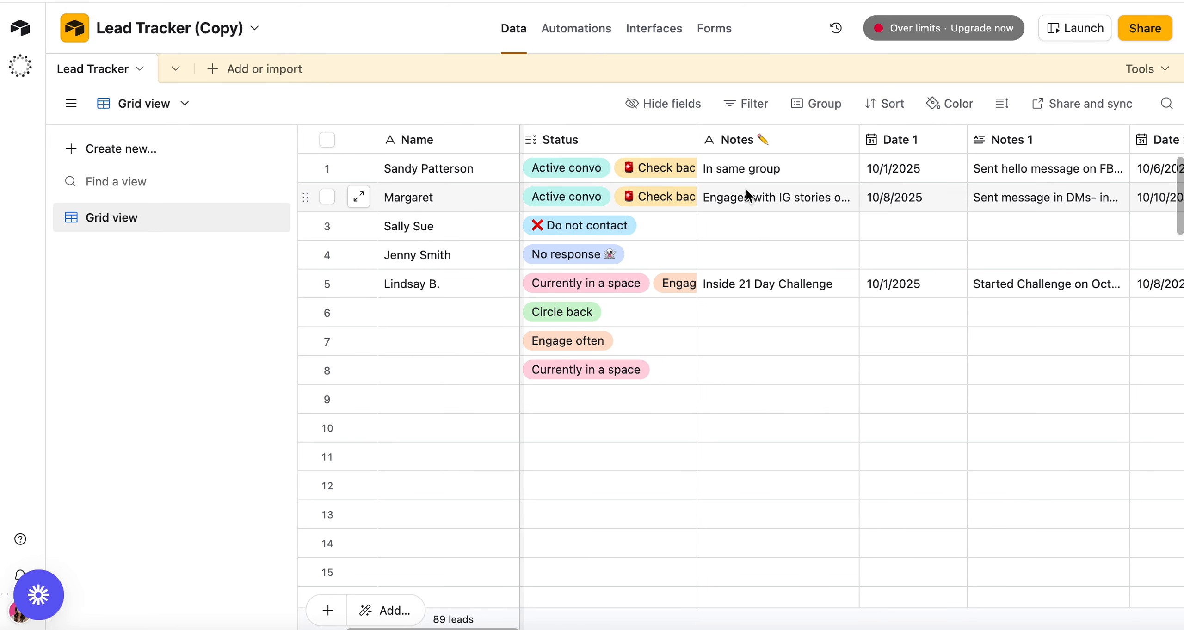
# Examine the entries in the Notes field for the leads in rows 1, 2 and 5.
pyautogui.hscroll(3, 746, 189)
pyautogui.click(679, 174)
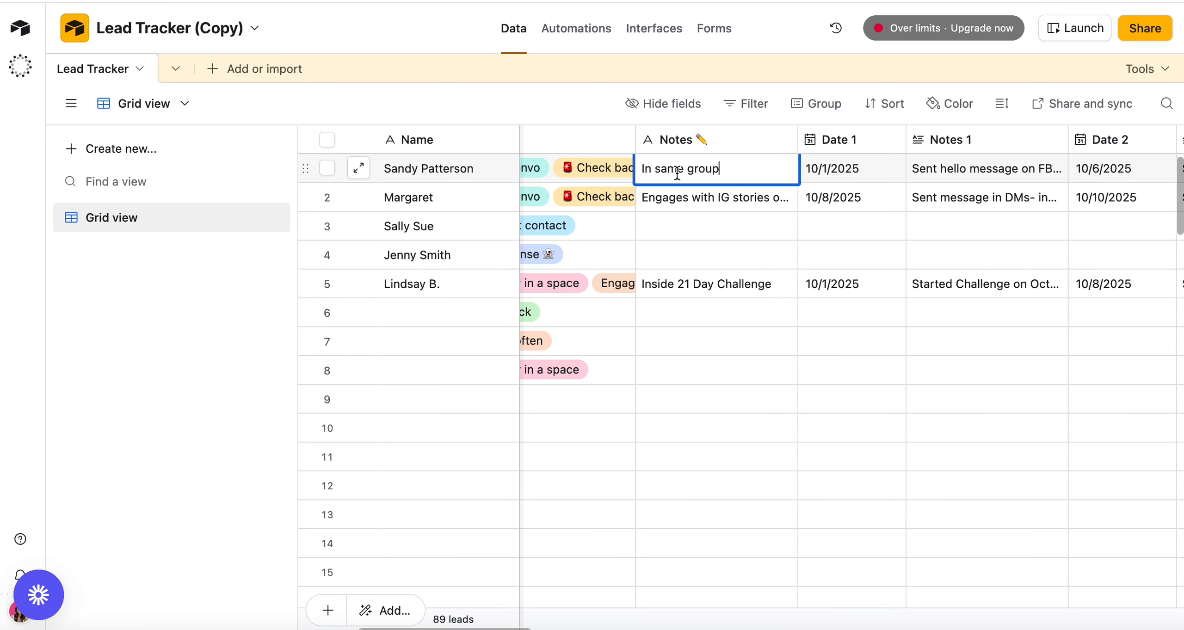
pyautogui.click(677, 201)
pyautogui.click(677, 201)
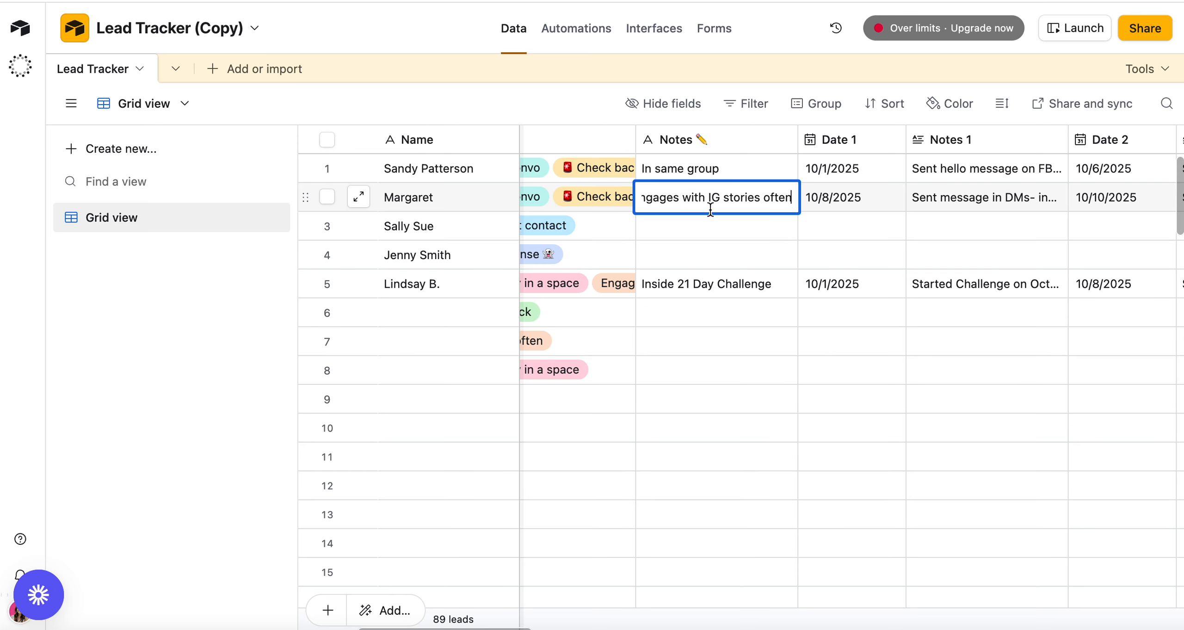
pyautogui.click(682, 229)
pyautogui.click(696, 285)
pyautogui.click(695, 285)
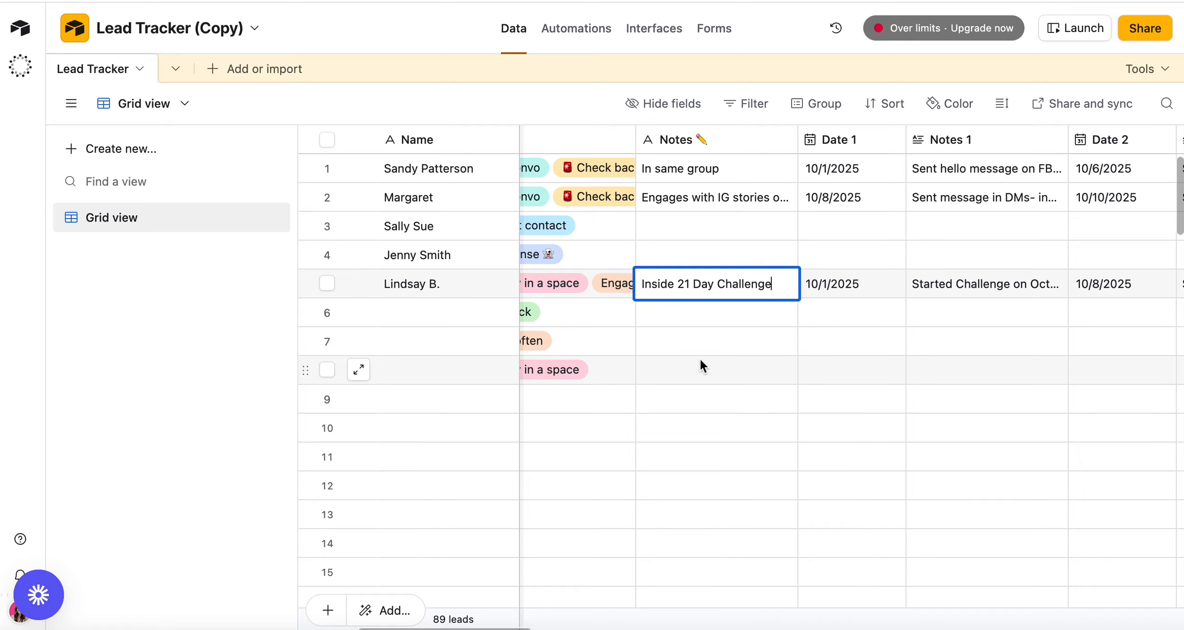
pyautogui.click(655, 311)
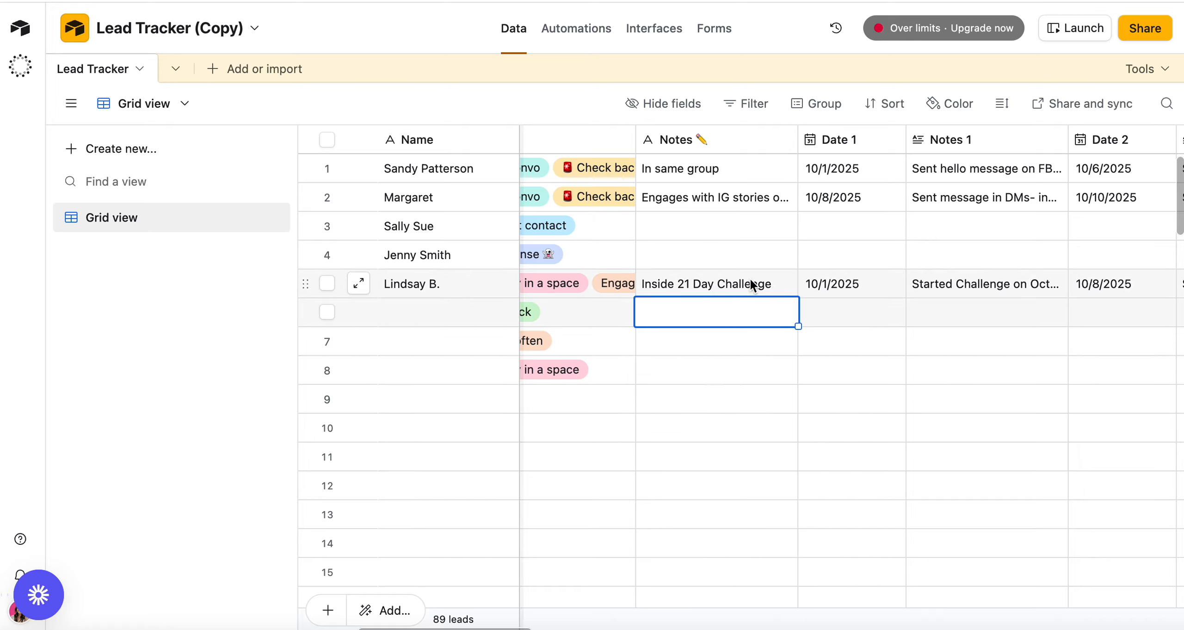
# Set Date 1 of the lead in row 4 to 10/29/2025.
pyautogui.hscroll(2, 750, 280)
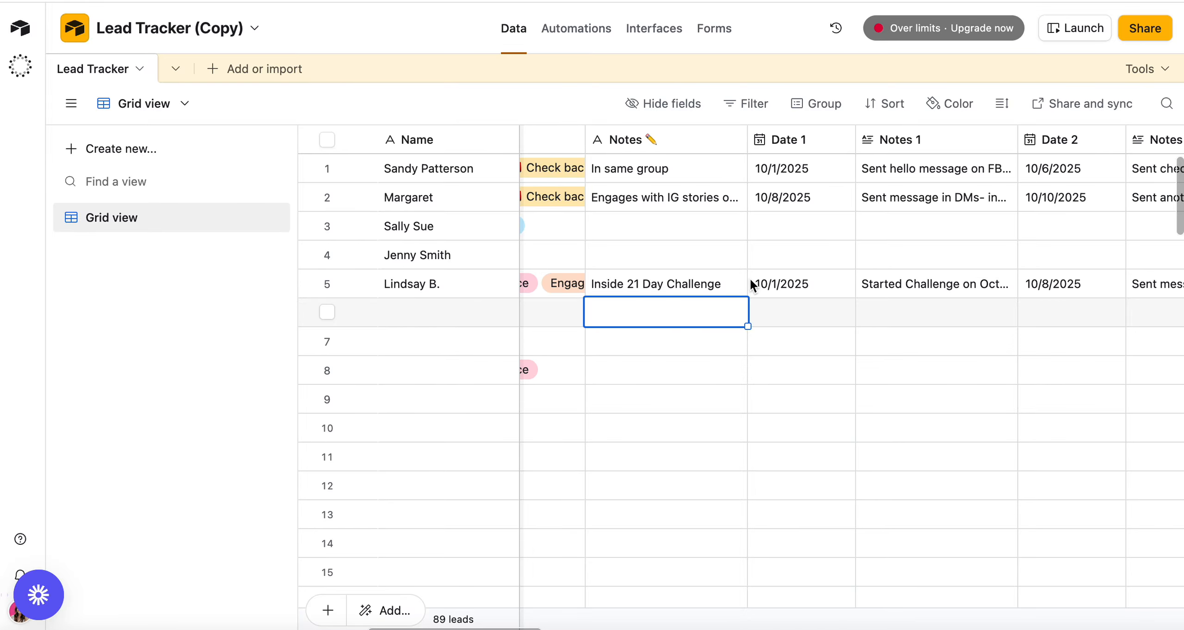
pyautogui.hscroll(4, 803, 267)
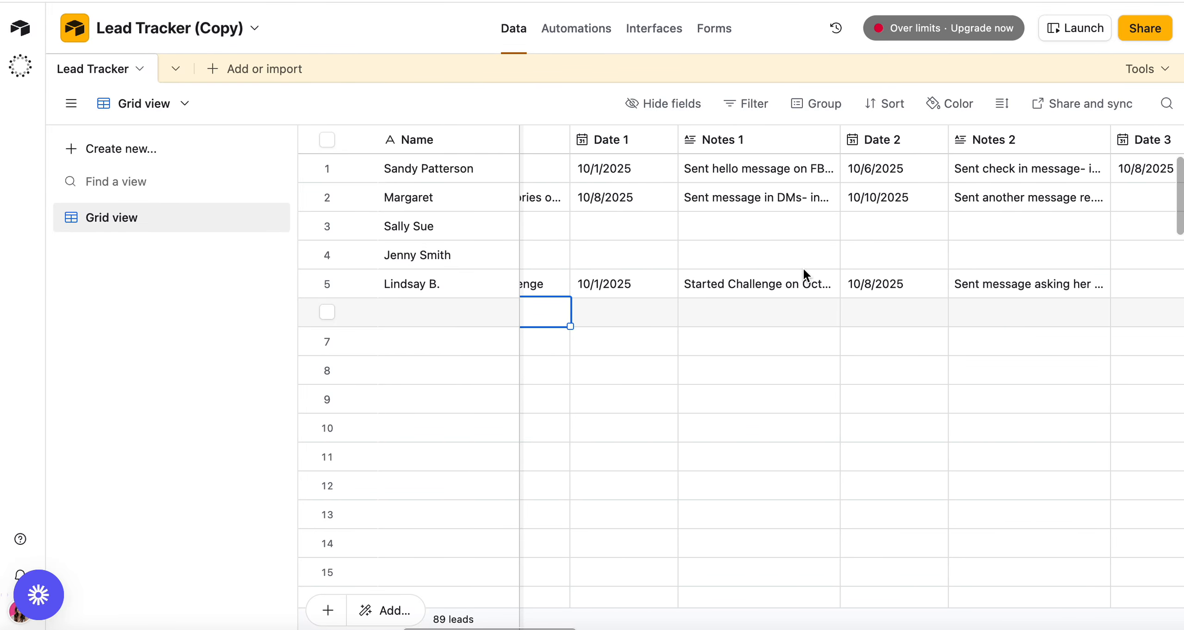
pyautogui.hscroll(1, 803, 267)
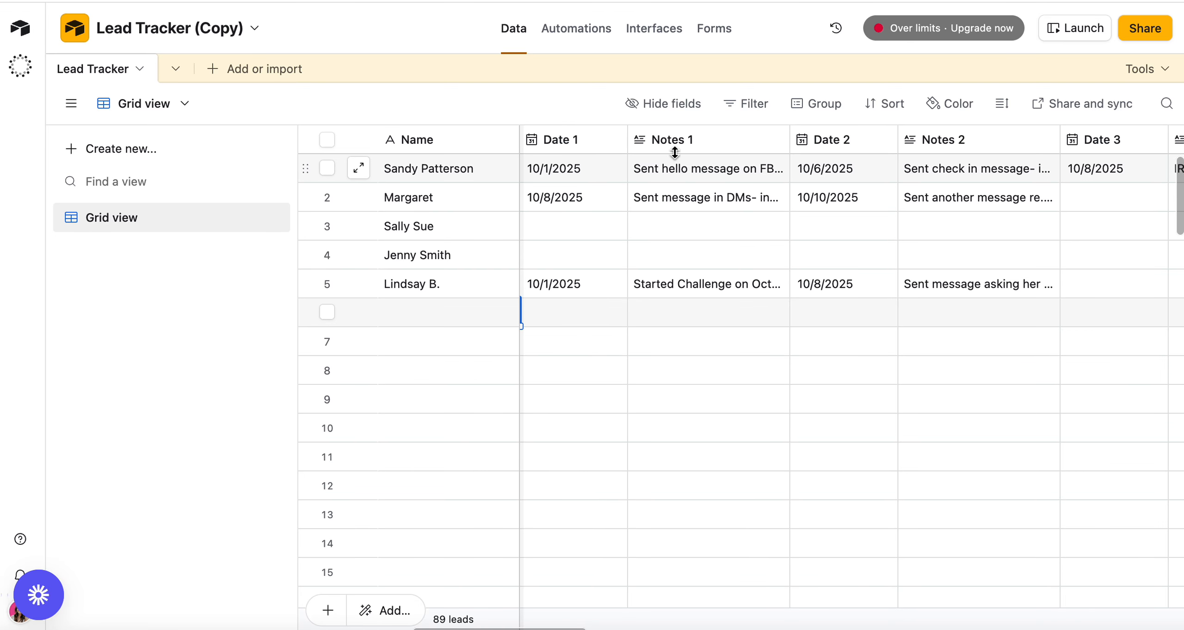
pyautogui.click(571, 227)
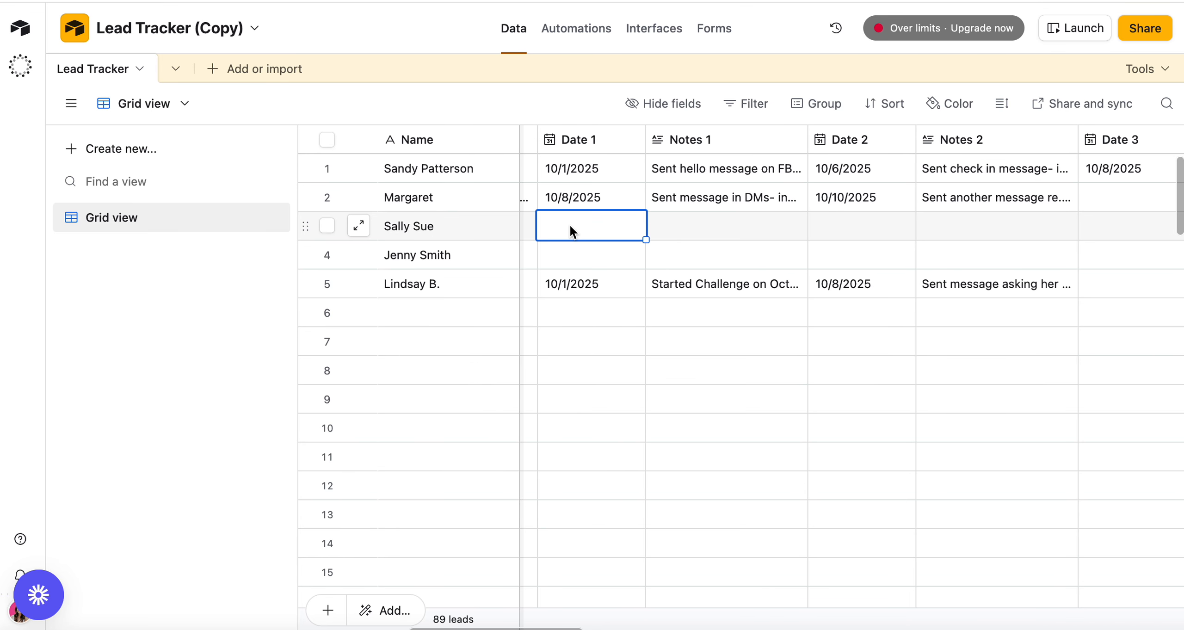
pyautogui.click(579, 255)
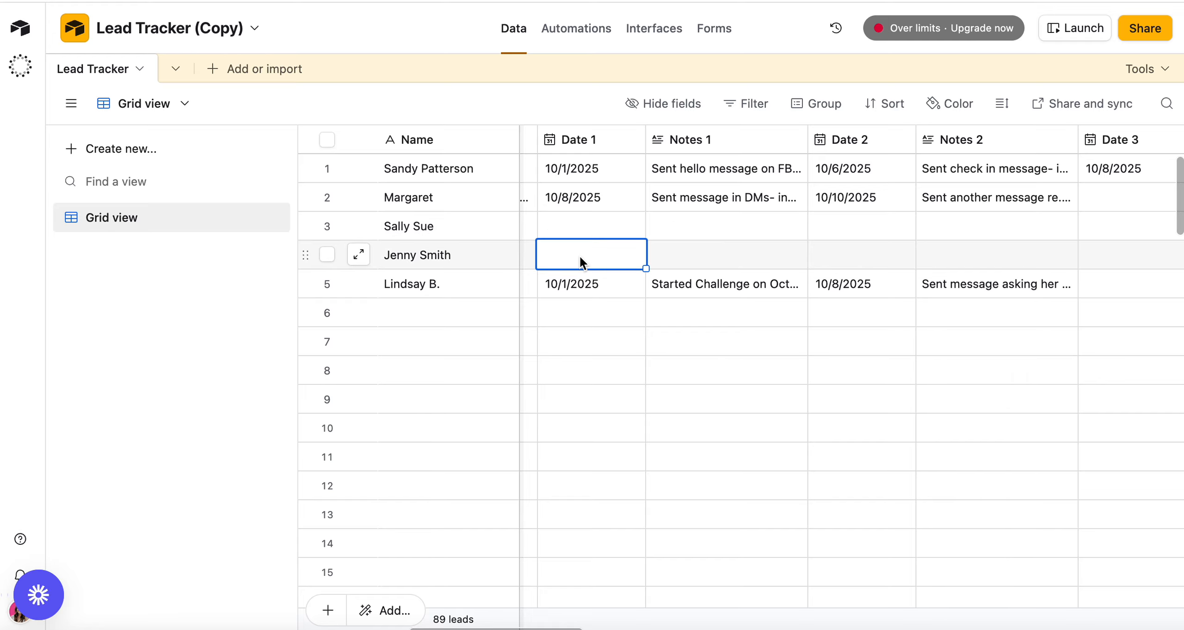
pyautogui.click(630, 144)
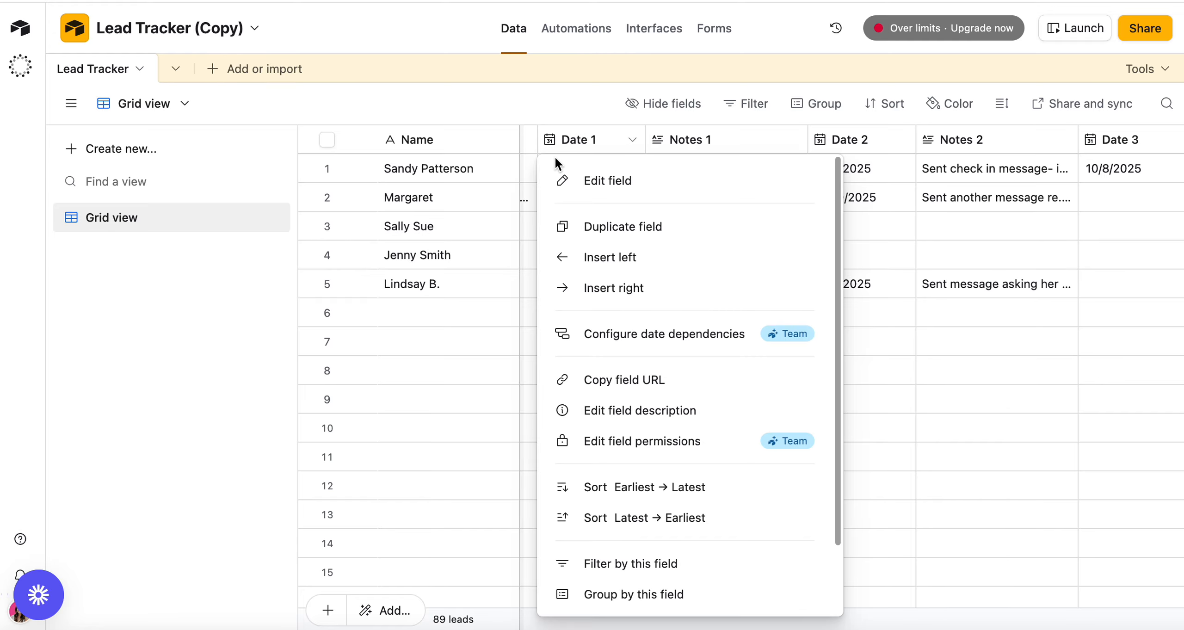
pyautogui.click(523, 193)
pyautogui.doubleClick(561, 257)
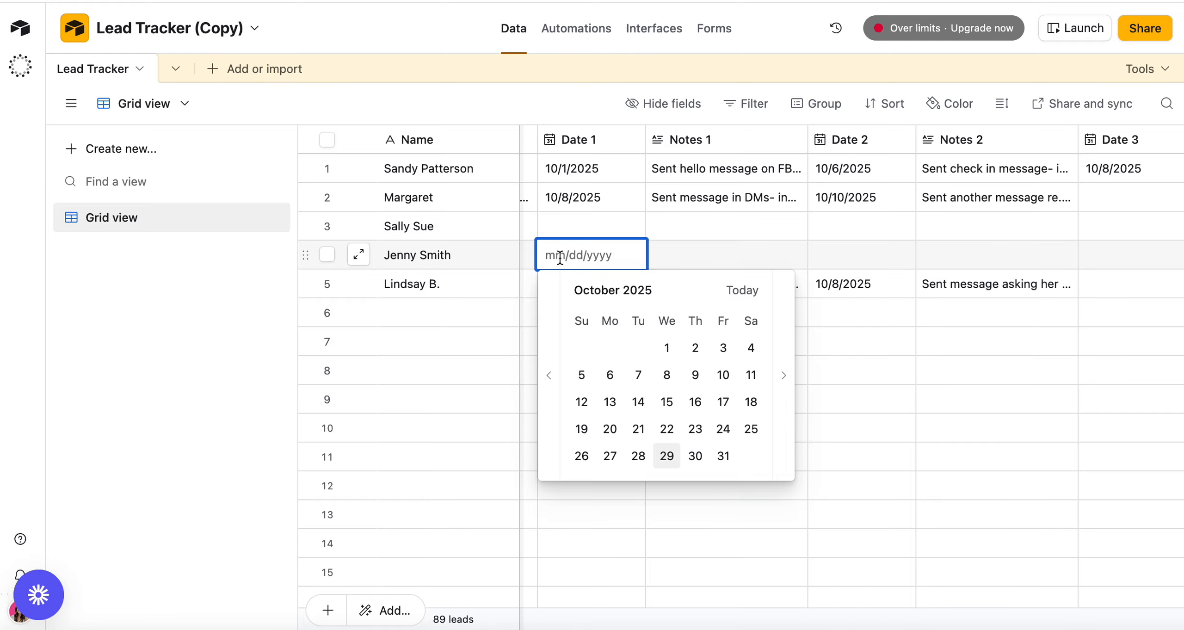
pyautogui.click(666, 456)
# Enter "The action I took" as Notes 1 for the lead in row 4.
pyautogui.click(668, 253)
pyautogui.click(667, 253)
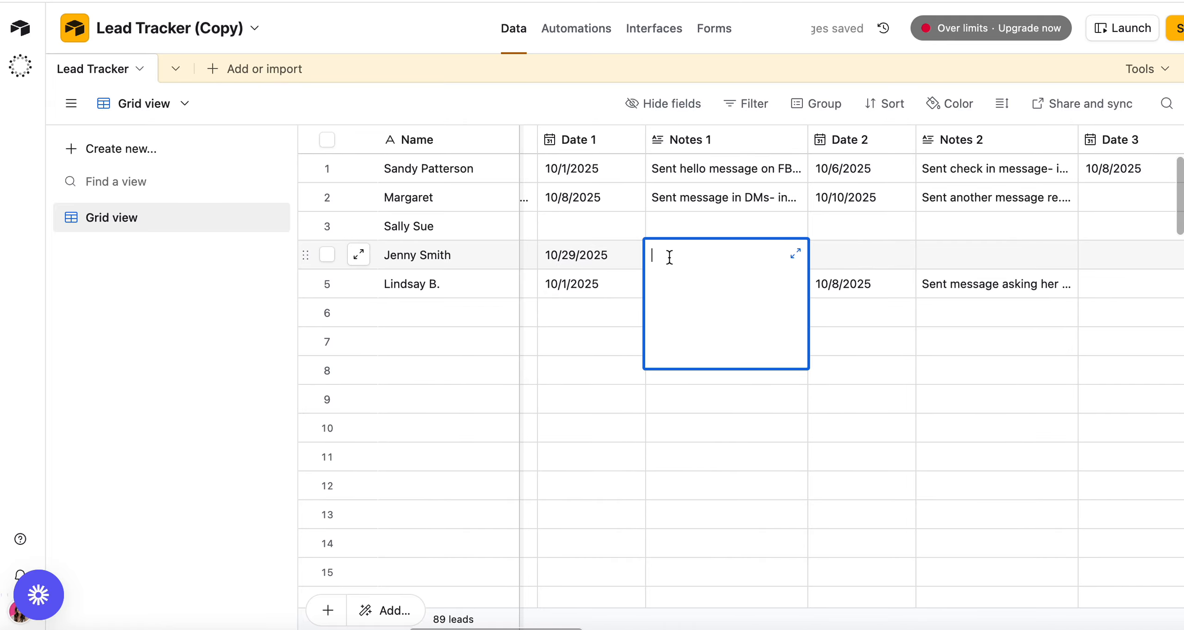
pyautogui.write('The action I took')
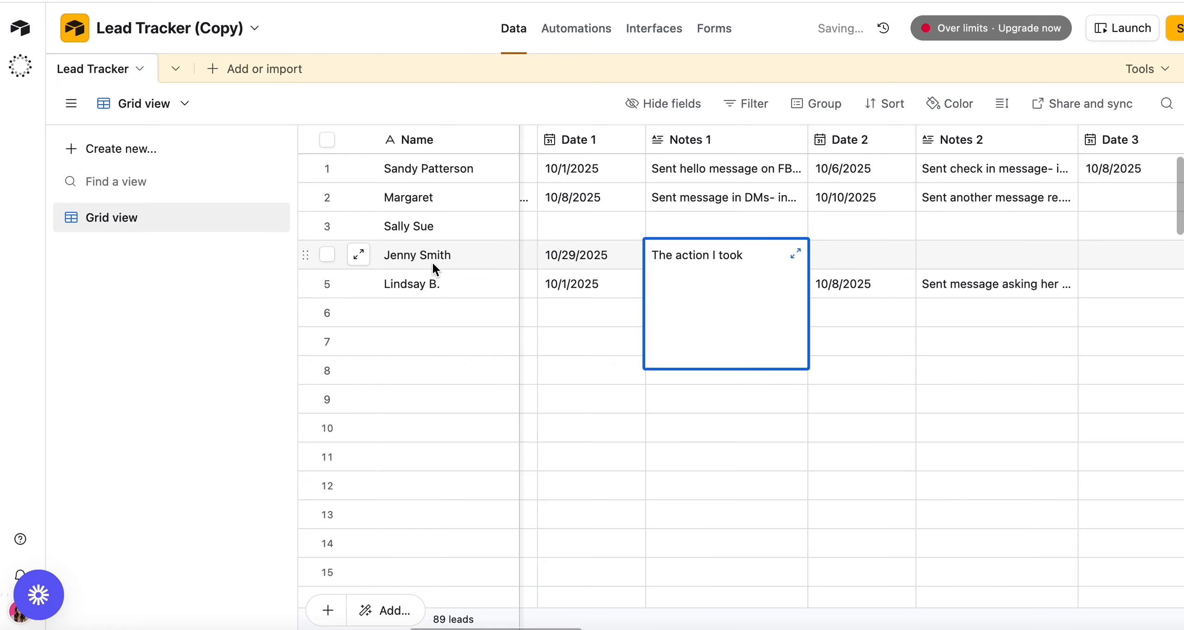
pyautogui.click(593, 366)
# Read through the row 1 lead's contact history from Notes 1 through Date 2, Notes 2, Date 3 and Notes 3.
pyautogui.click(701, 166)
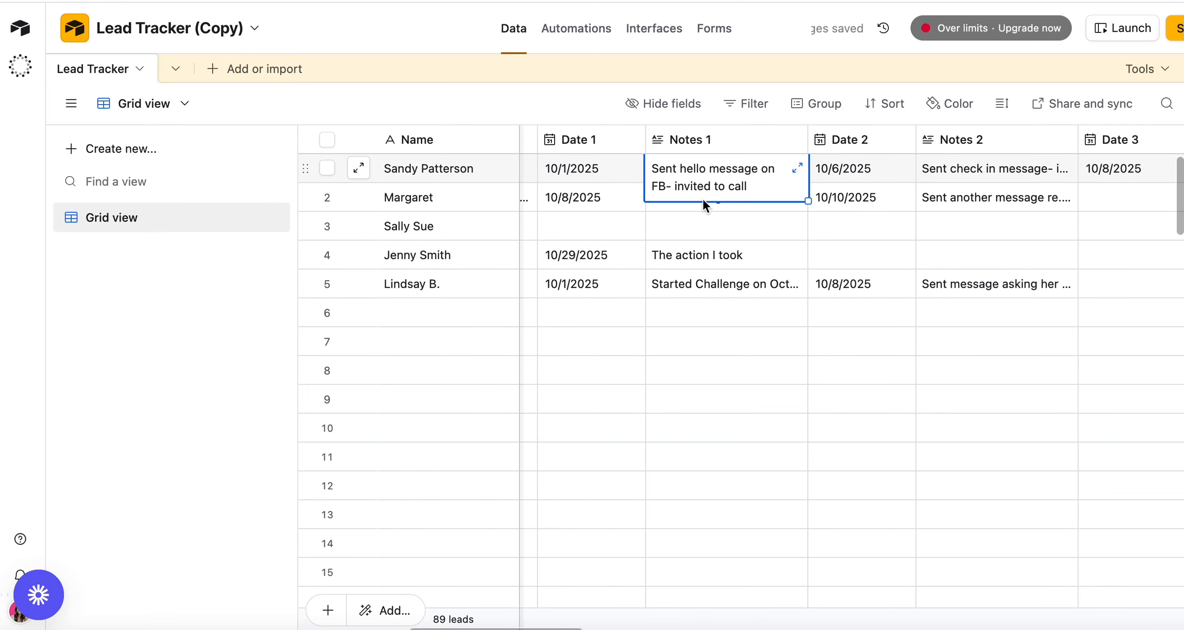
pyautogui.click(718, 227)
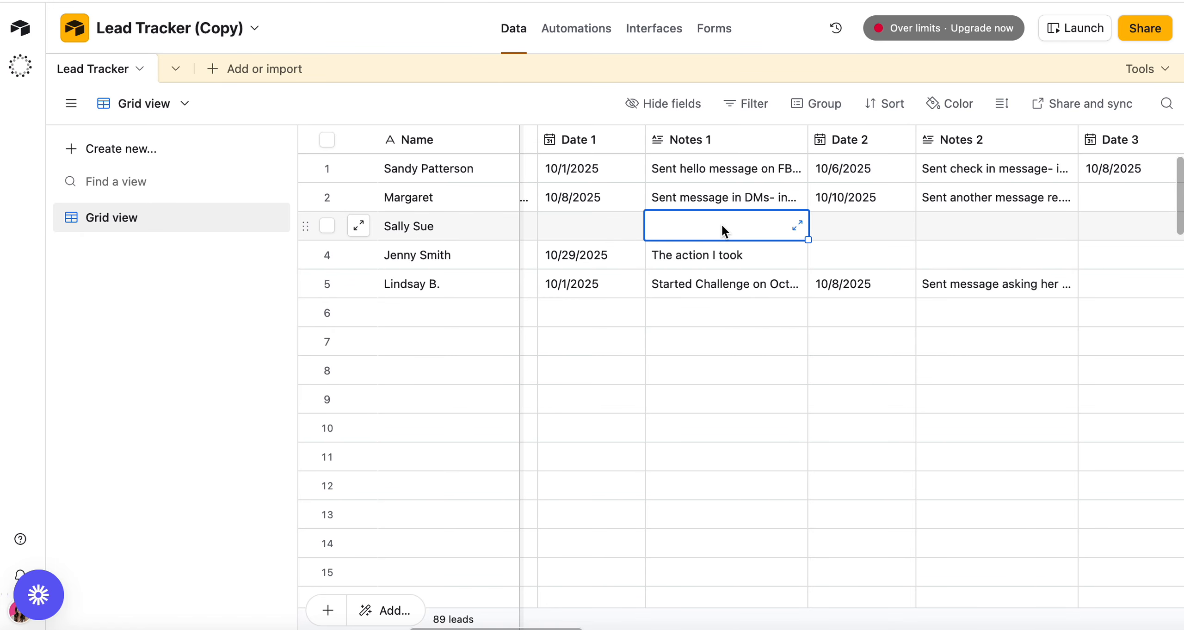
pyautogui.click(851, 170)
pyautogui.hscroll(1, 860, 169)
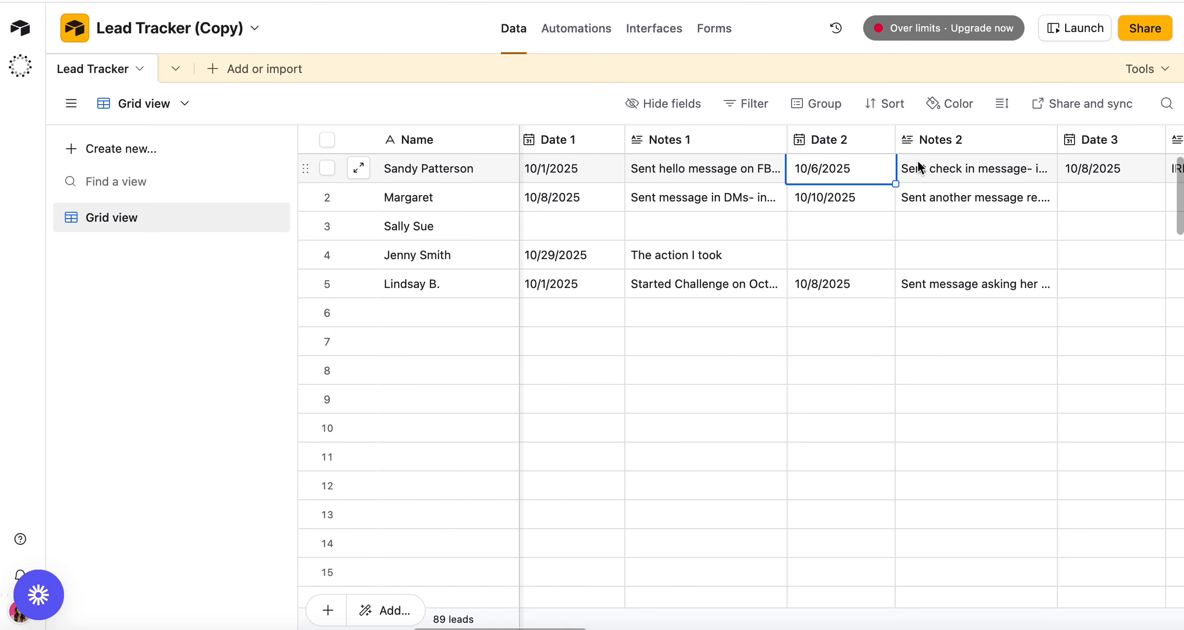
pyautogui.doubleClick(918, 162)
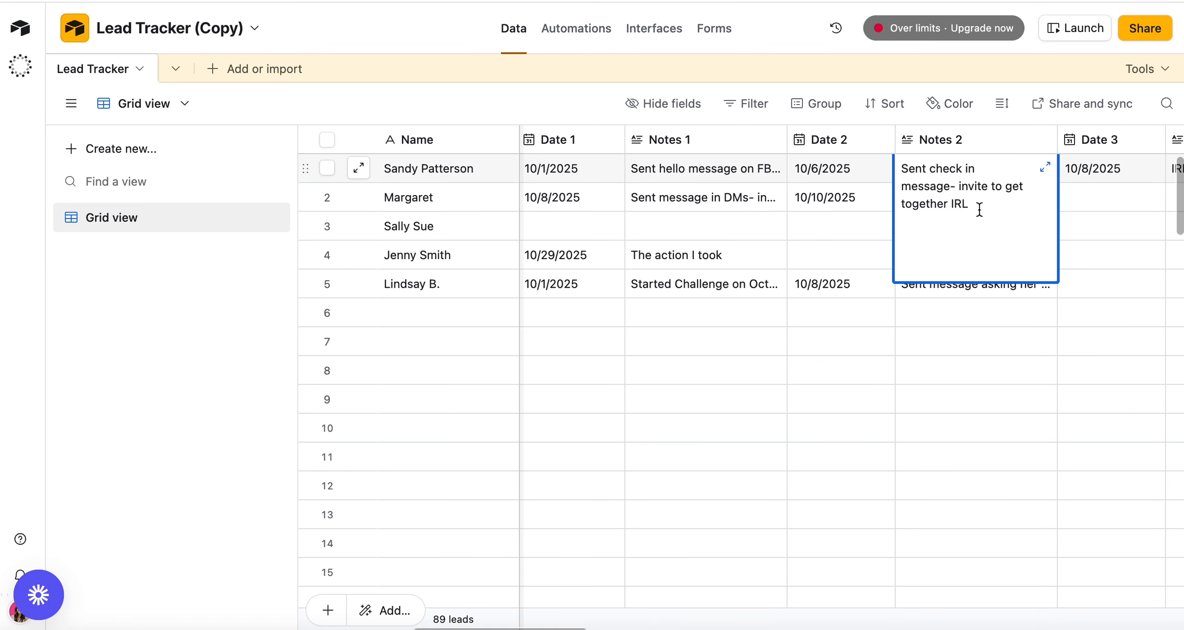
pyautogui.click(1094, 200)
pyautogui.hscroll(5, 1019, 200)
pyautogui.click(925, 168)
pyautogui.click(1033, 178)
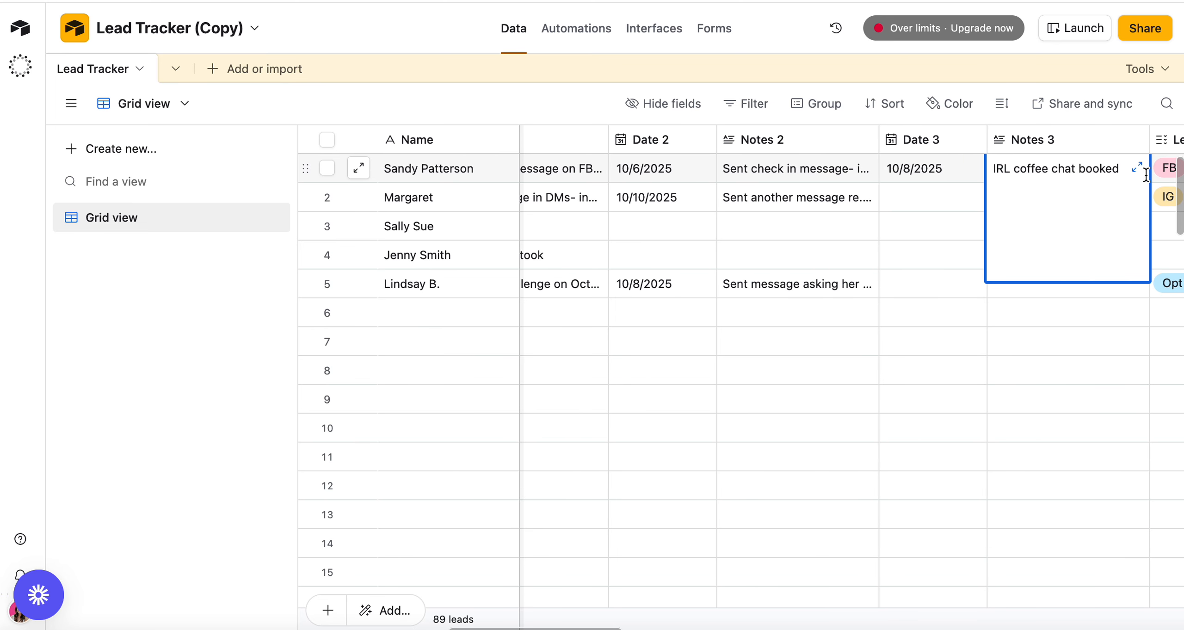
pyautogui.moveTo(1125, 169); pyautogui.dragTo(969, 166)
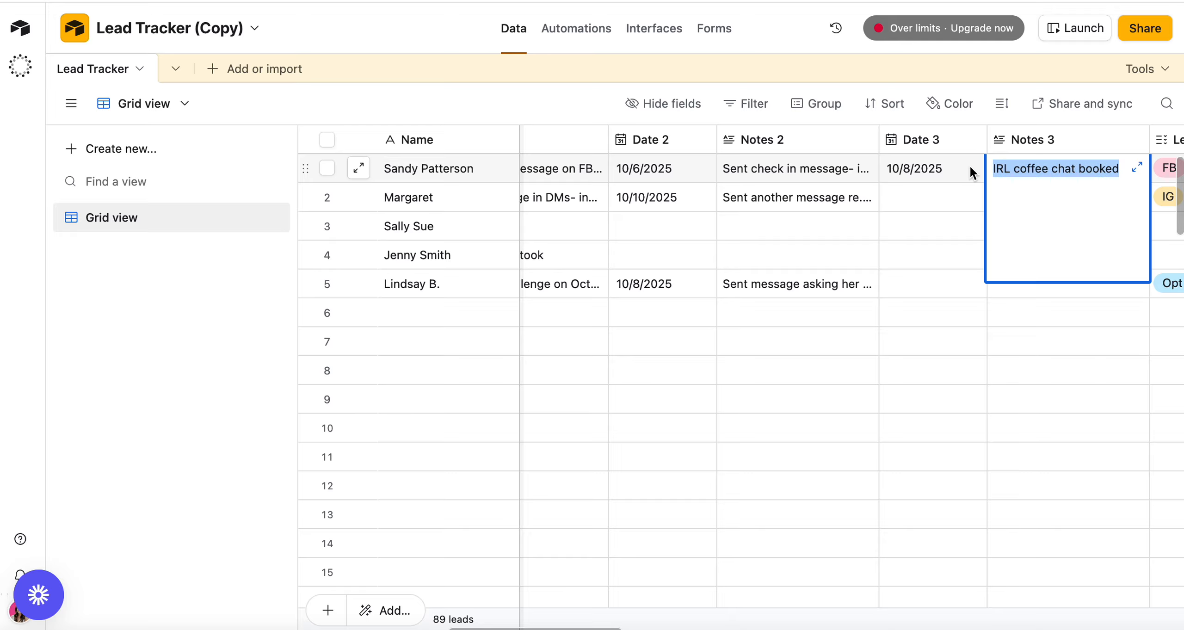
pyautogui.click(934, 199)
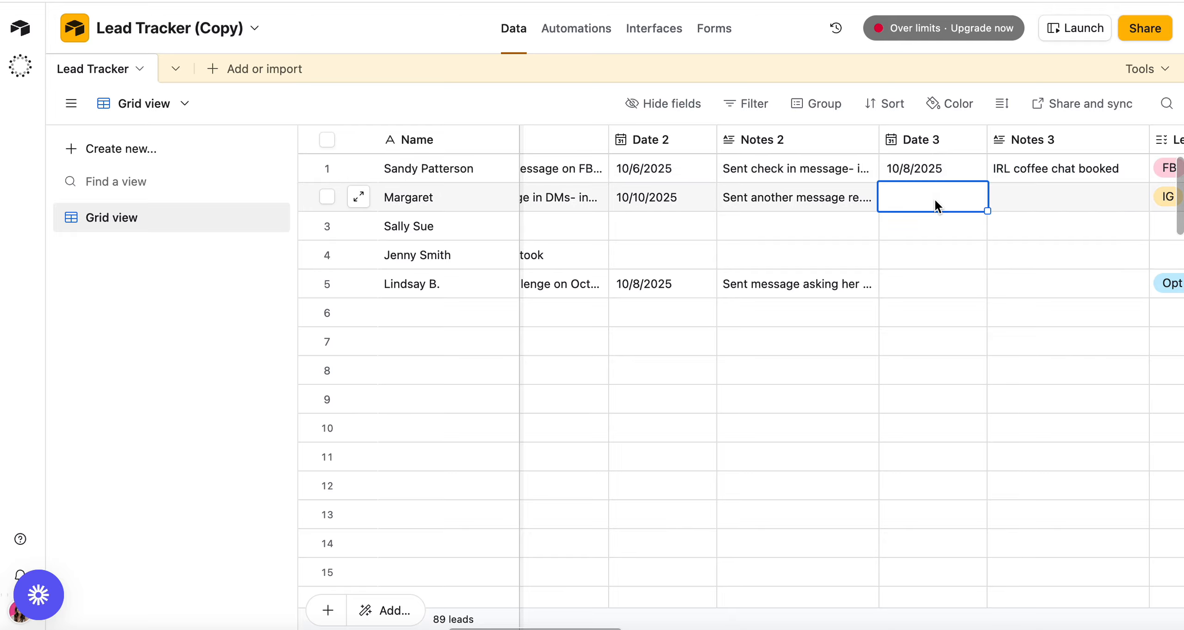
# Review the row 2 lead's follow-up history in Date 1, Notes 1, Date 2 and Notes 2, and check its Status.
pyautogui.hscroll(-2, 844, 186)
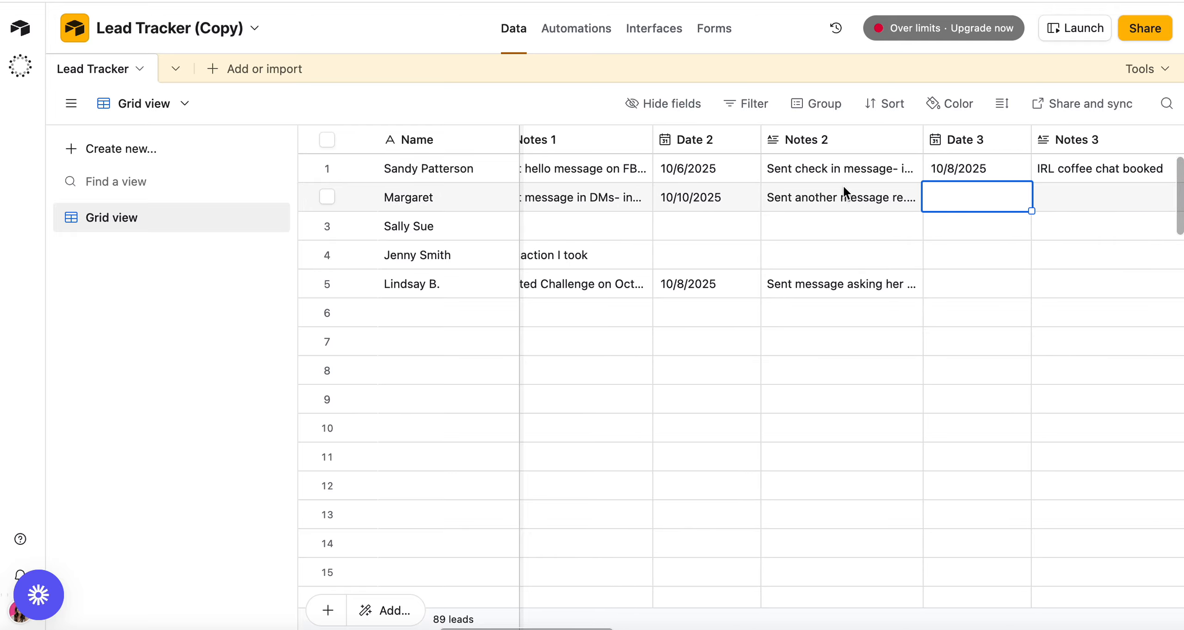
pyautogui.hscroll(-1, 844, 186)
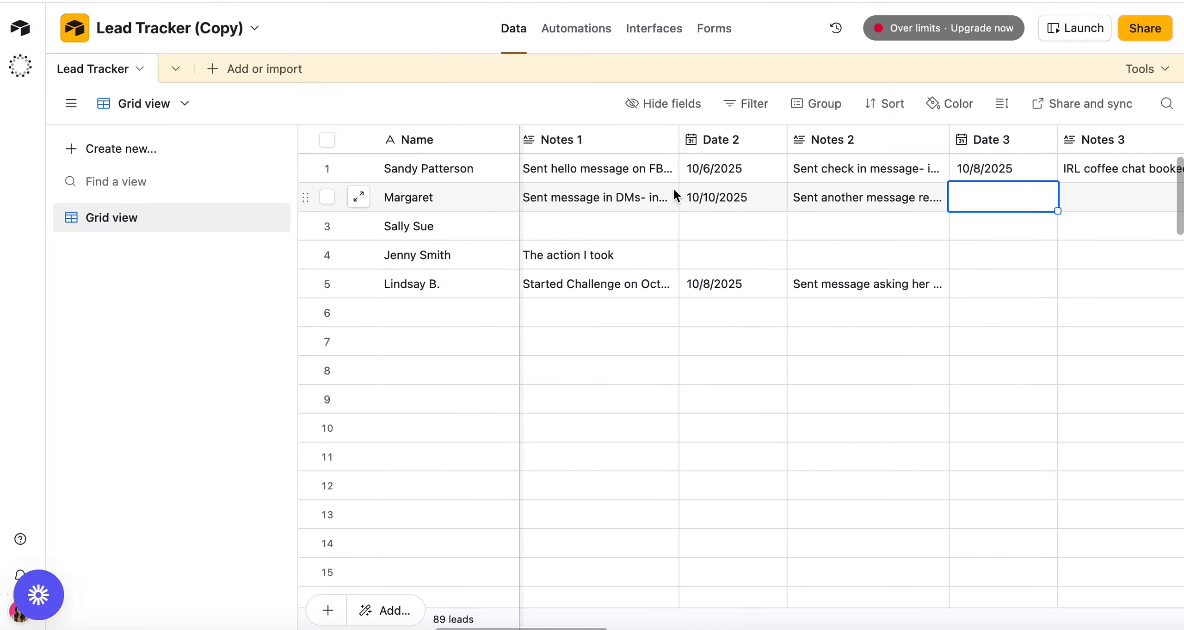
pyautogui.hscroll(3, 871, 170)
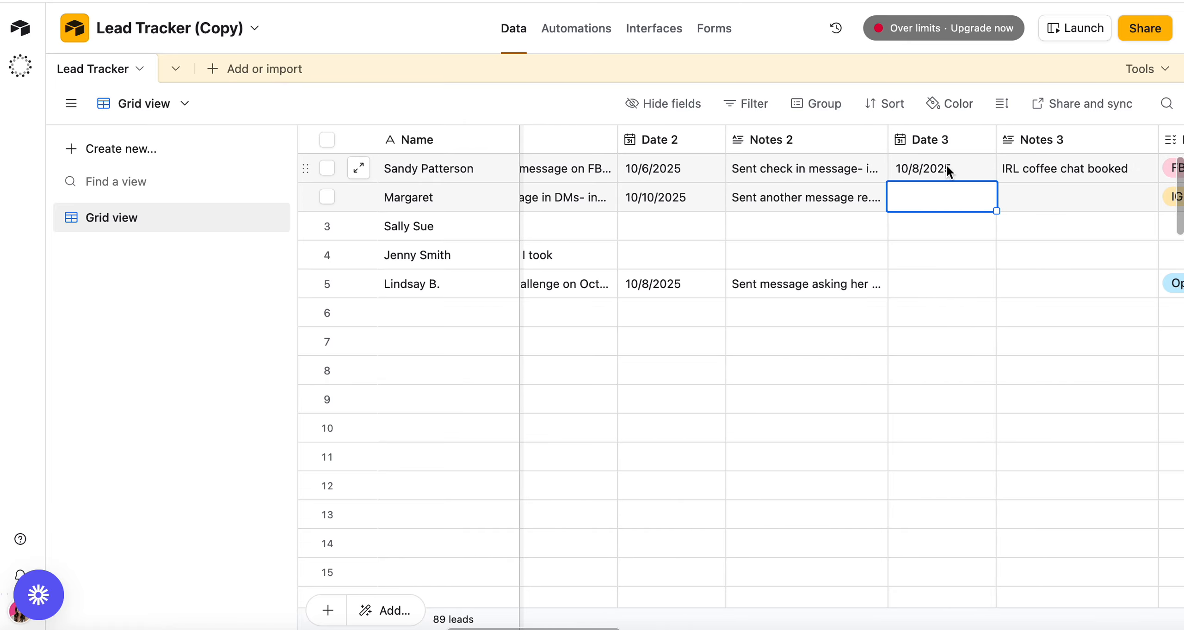
pyautogui.hscroll(-2, 795, 205)
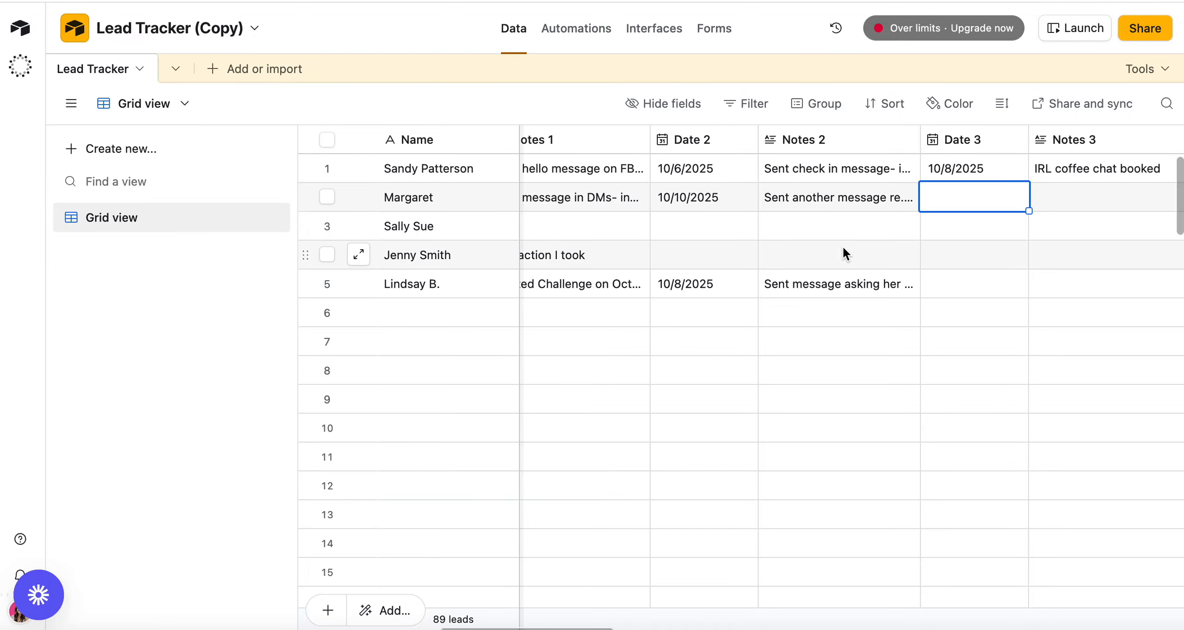
pyautogui.hscroll(-2, 841, 246)
pyautogui.hscroll(-5, 617, 199)
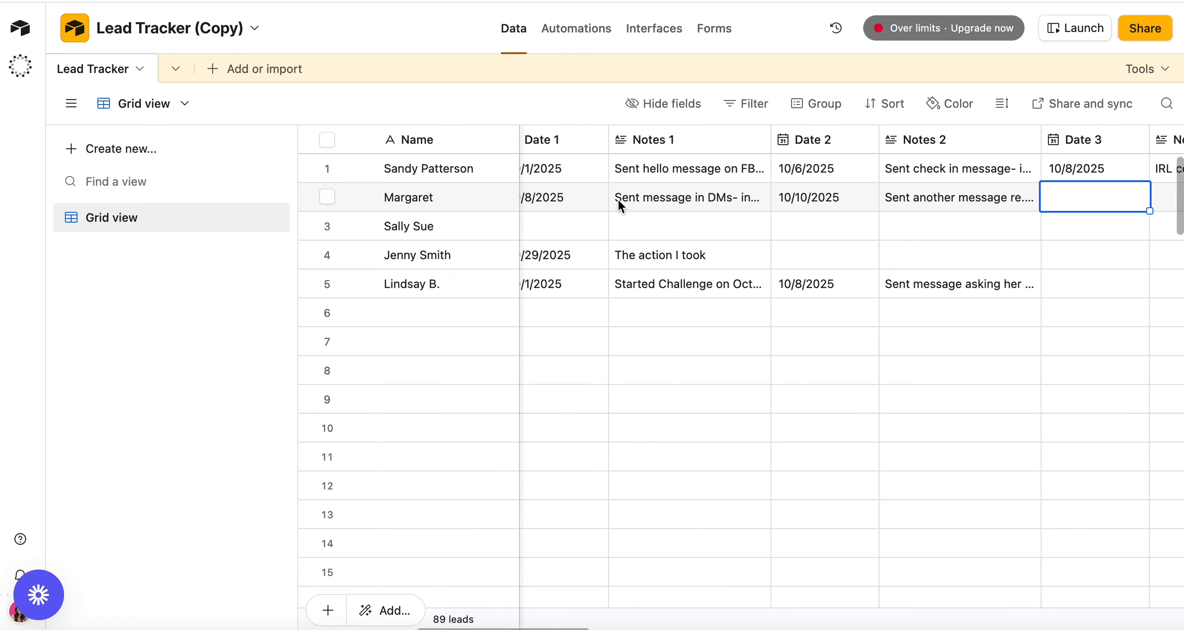
pyautogui.click(574, 197)
pyautogui.doubleClick(722, 198)
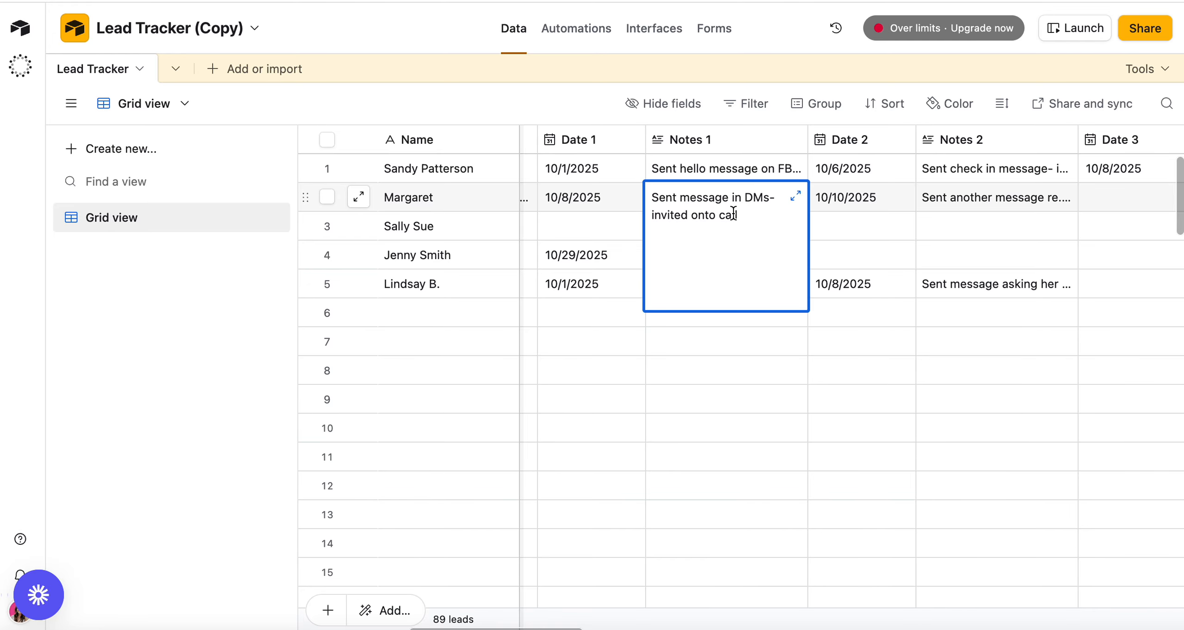
pyautogui.click(877, 197)
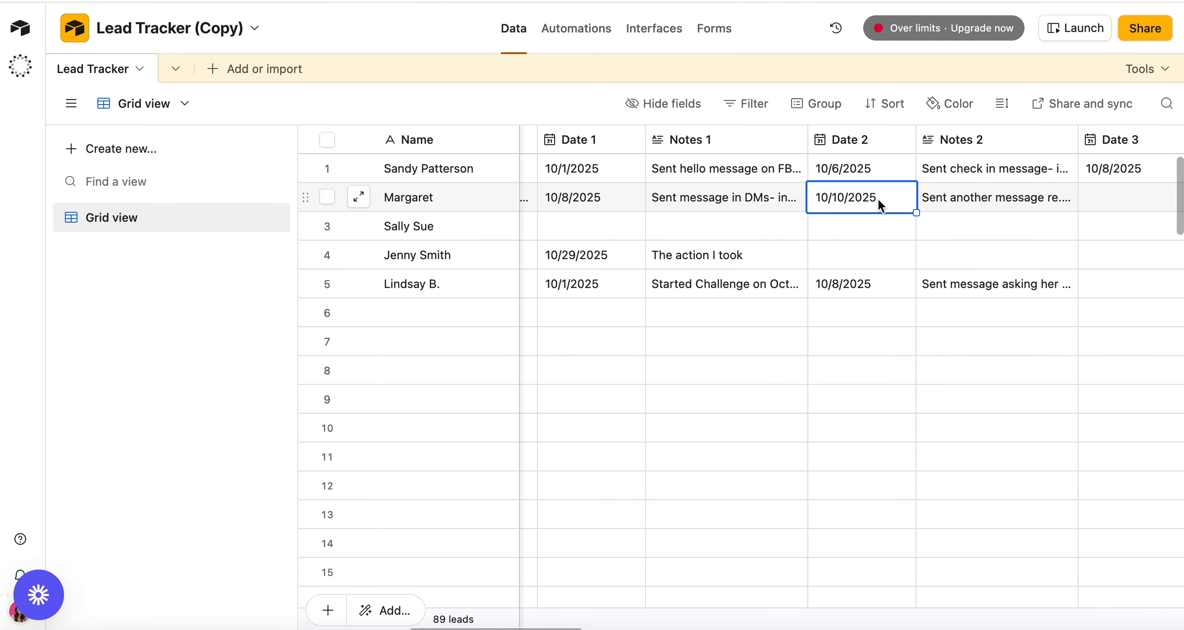
pyautogui.doubleClick(970, 195)
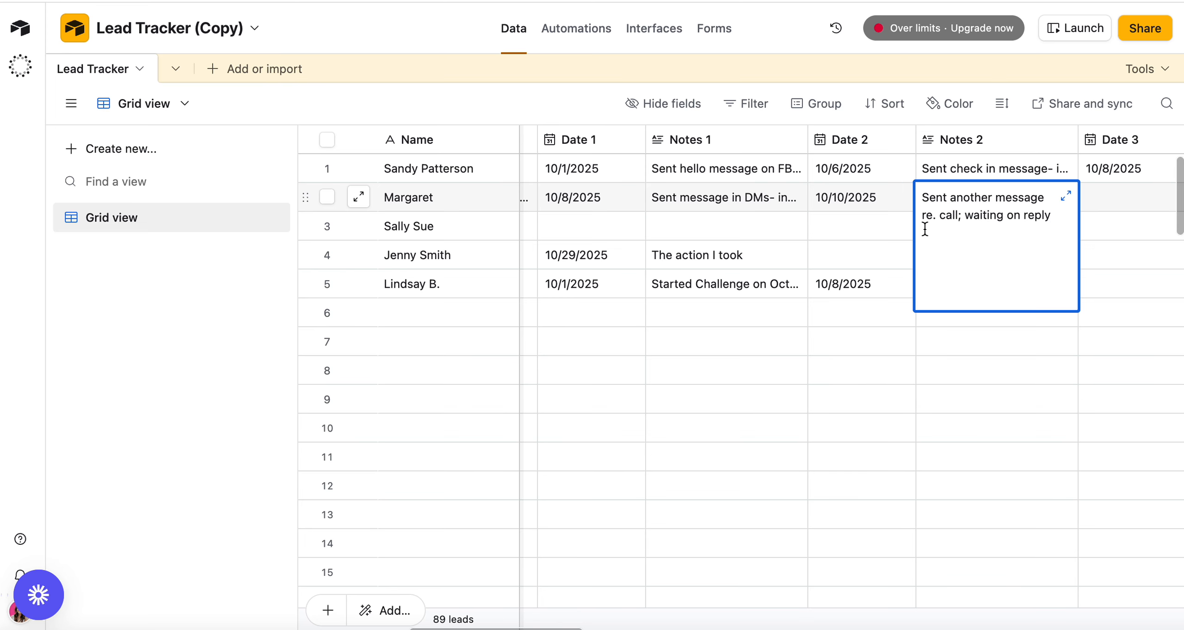
pyautogui.click(864, 235)
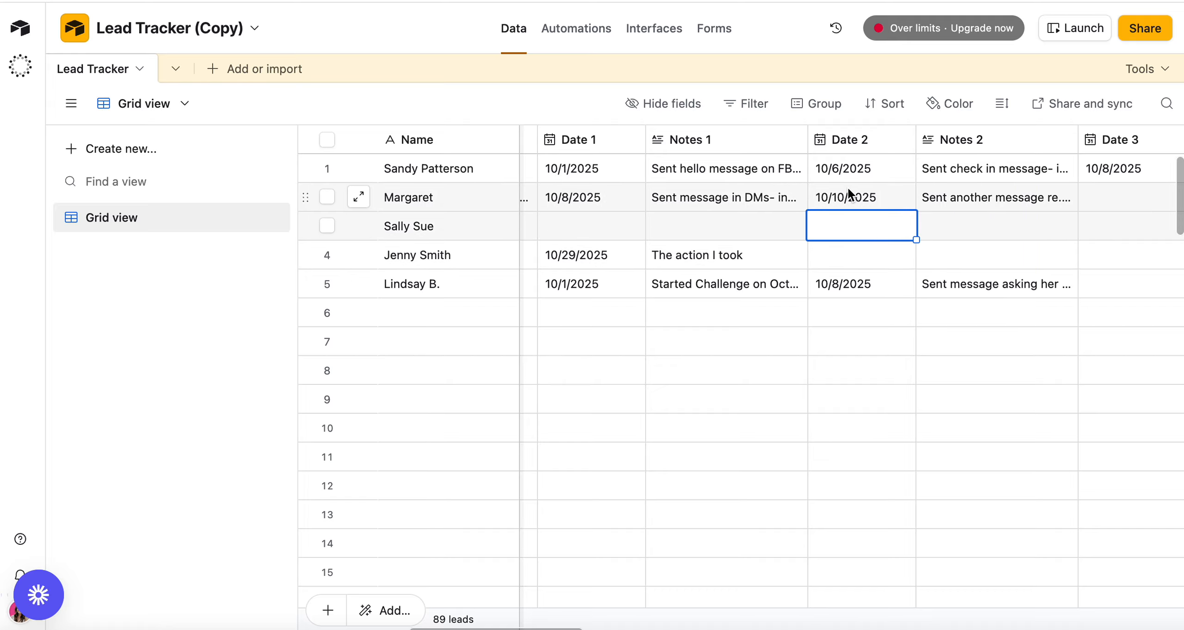
pyautogui.hscroll(-10, 660, 244)
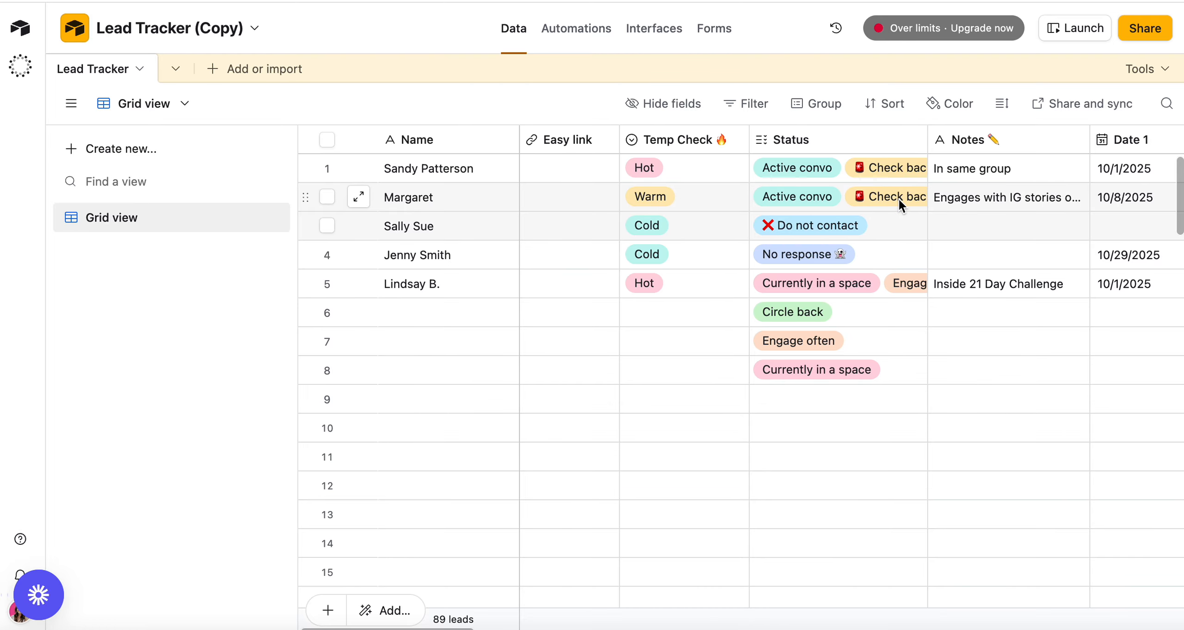
pyautogui.hscroll(1, 898, 198)
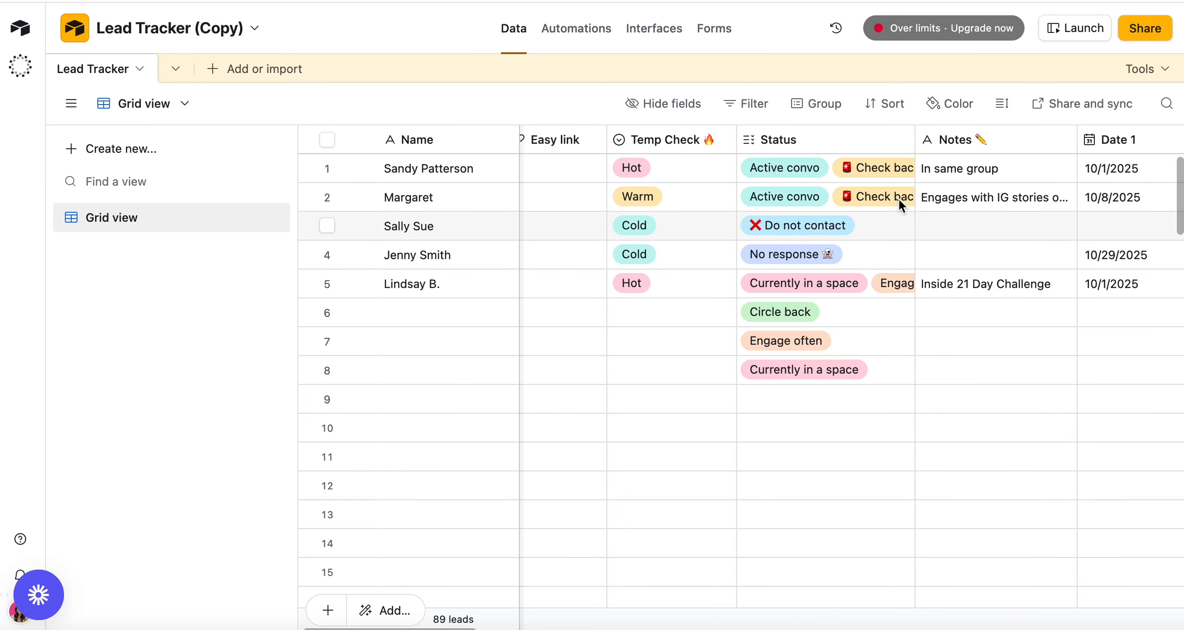
# Check Notes 2 and Date 2 of the lead in row 2, and set its Date 3 to 10/14/2025.
pyautogui.hscroll(10, 898, 197)
pyautogui.hscroll(1, 899, 198)
pyautogui.doubleClick(873, 202)
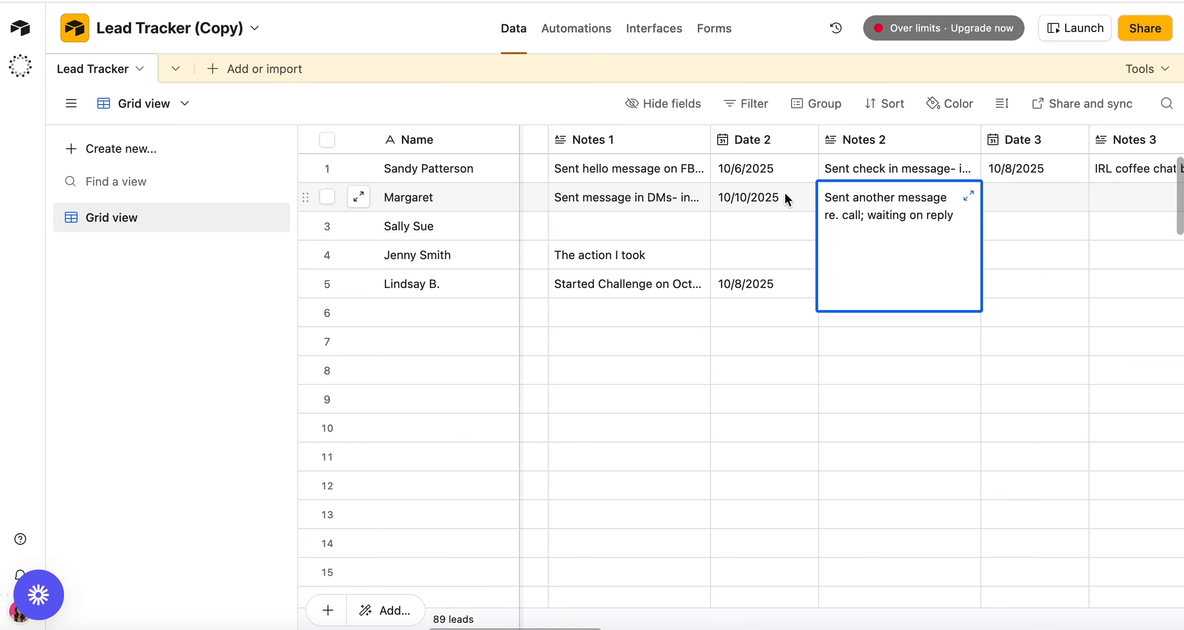
pyautogui.click(753, 199)
pyautogui.click(753, 200)
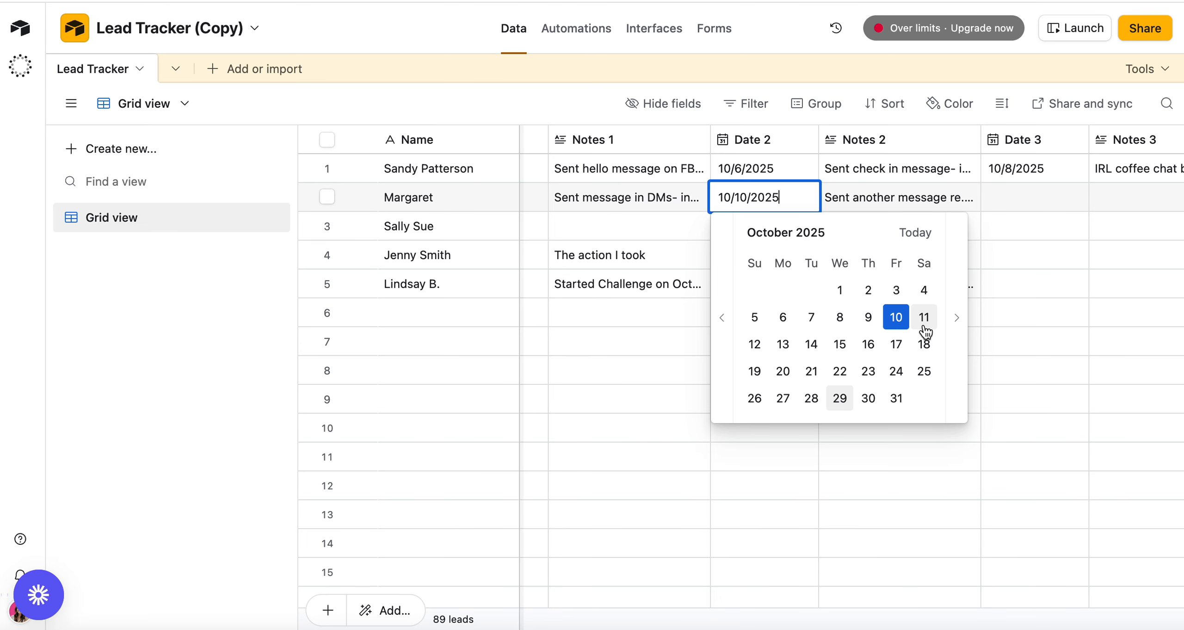
pyautogui.click(901, 205)
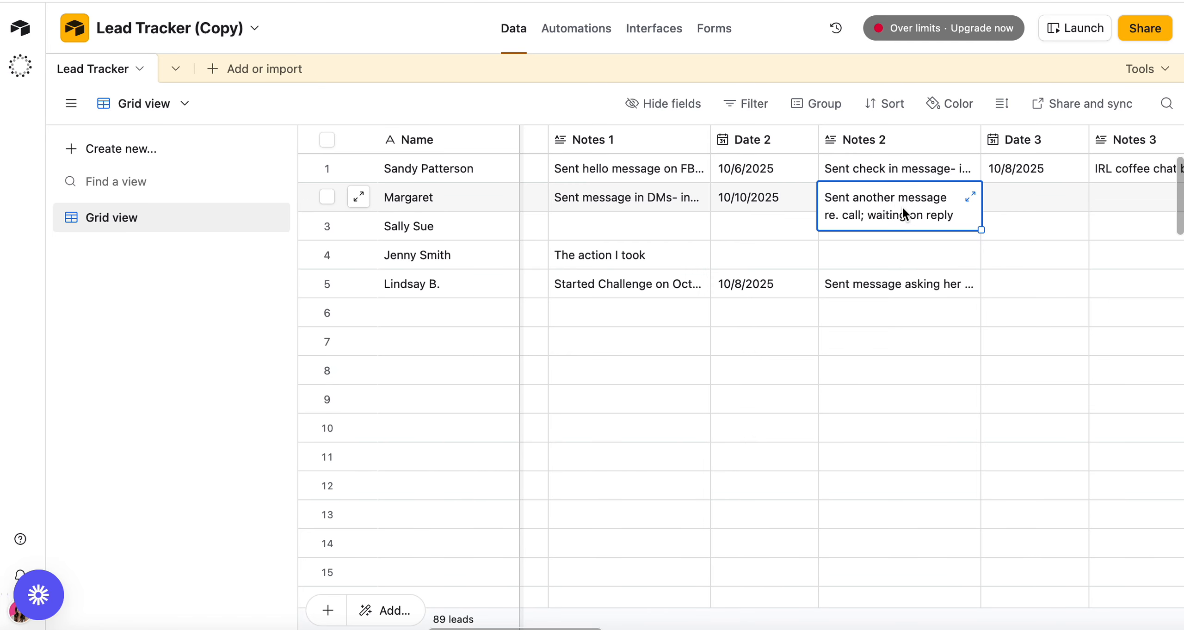
pyautogui.click(1012, 202)
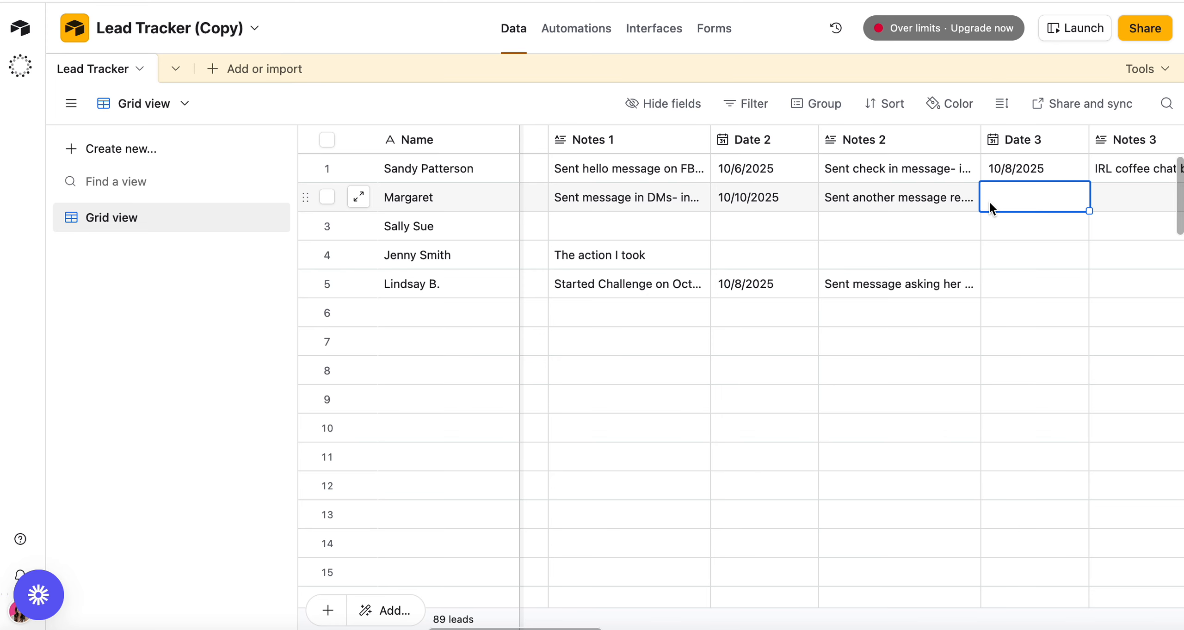
pyautogui.click(989, 202)
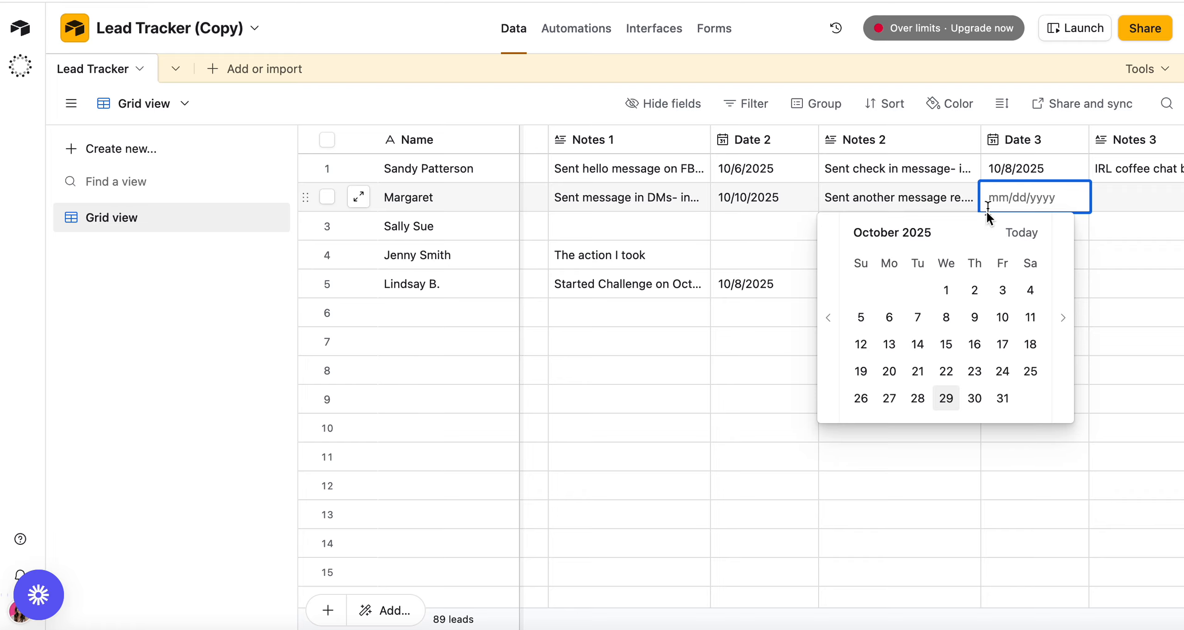
pyautogui.click(918, 345)
# Enter "Sent one more message re call and also enged with her neew post and asked her a ? about her stories" in row 2's Notes 3.
pyautogui.click(1104, 197)
pyautogui.click(1105, 198)
pyautogui.write('Sent ')
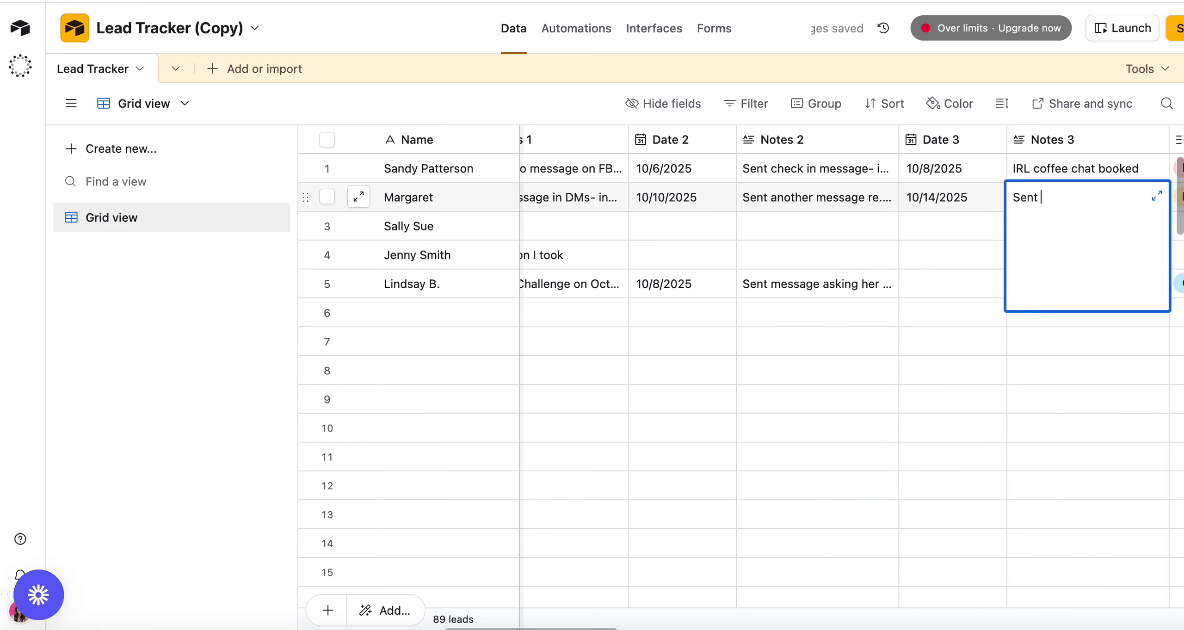
pyautogui.write('one more messaage re call and ')
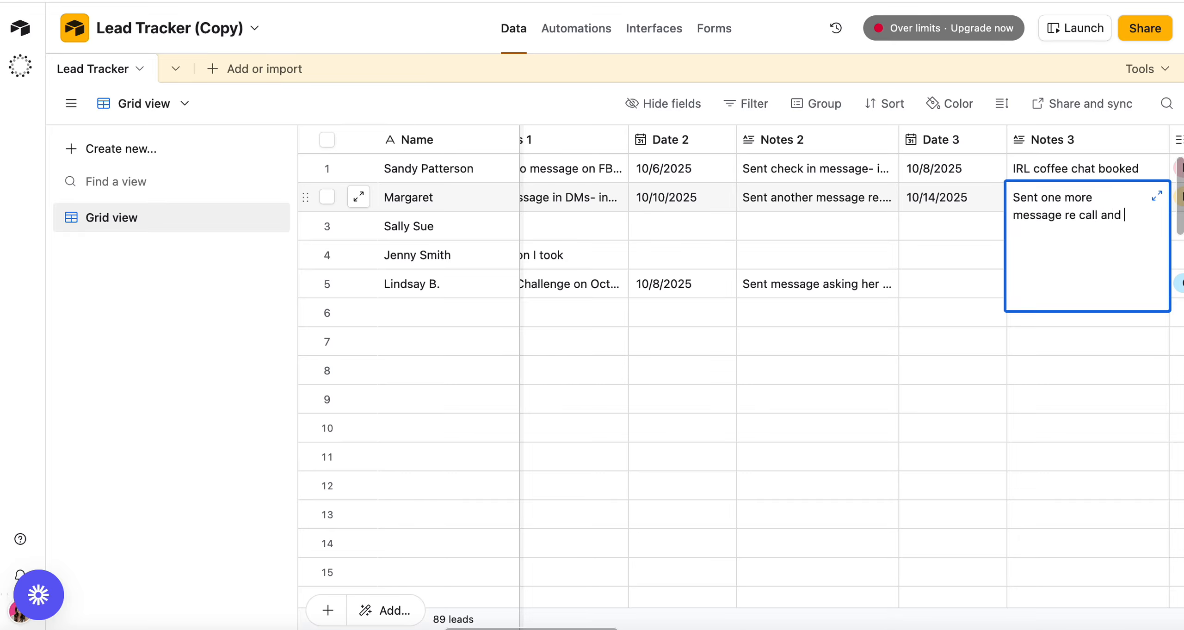
pyautogui.write('also enged with her n')
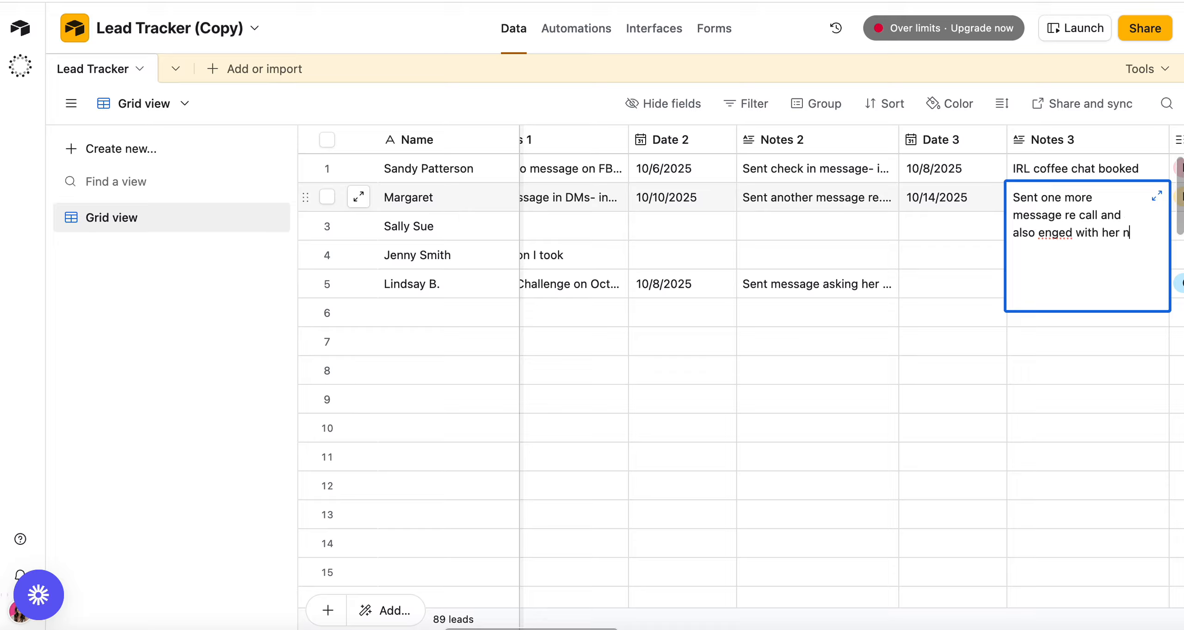
pyautogui.write('eew post and ')
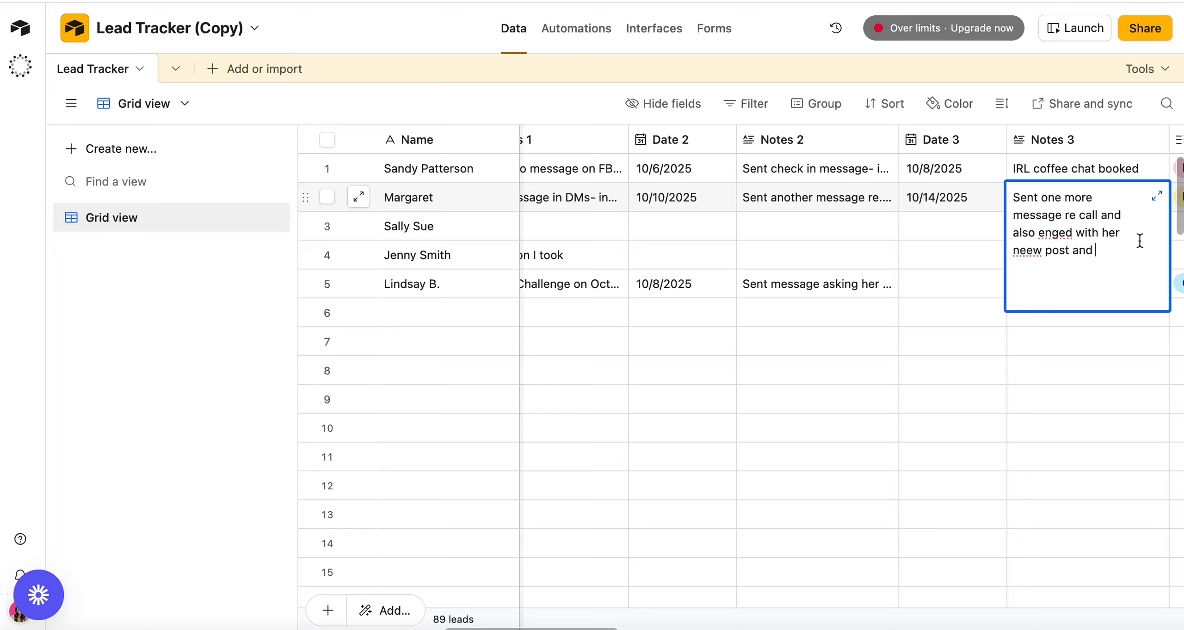
pyautogui.write('asked her a ? about her stories')
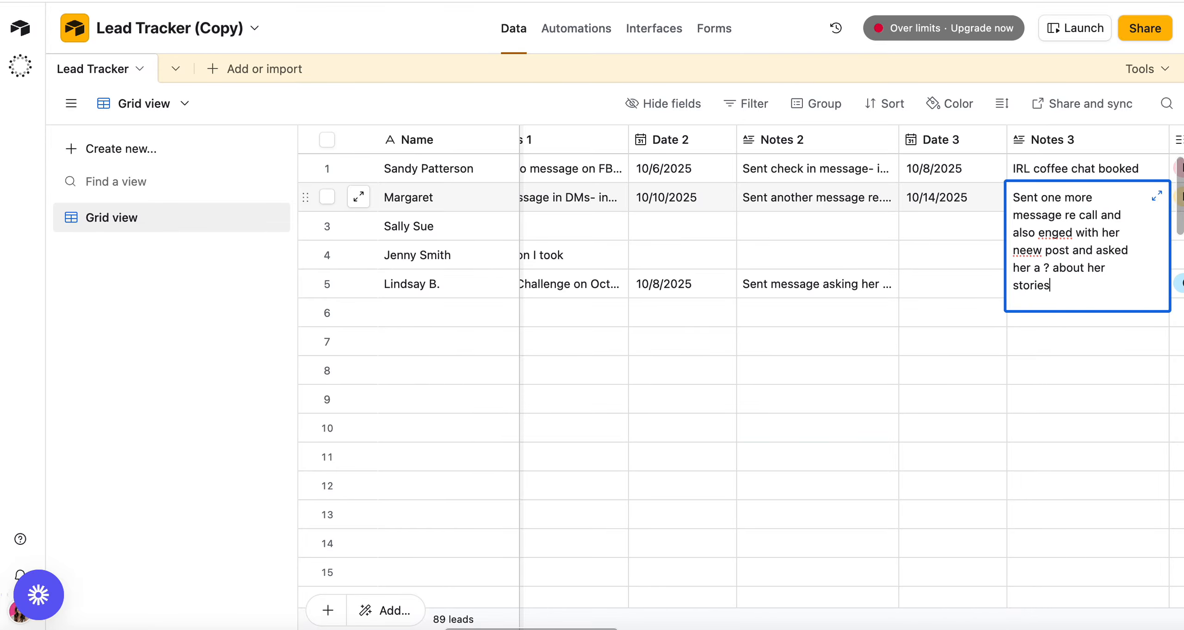
pyautogui.click(1078, 379)
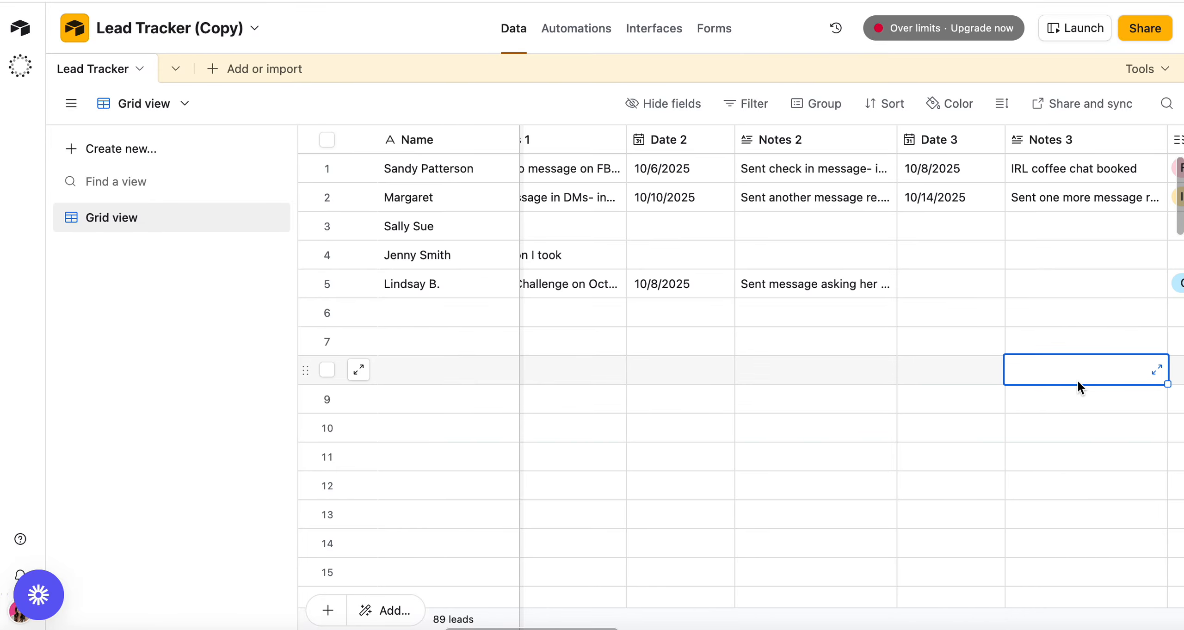
# Correct "enged" to "engaged" and "neew" to "new" in Notes 3 of the lead in row 2.
pyautogui.hscroll(-1, 1034, 234)
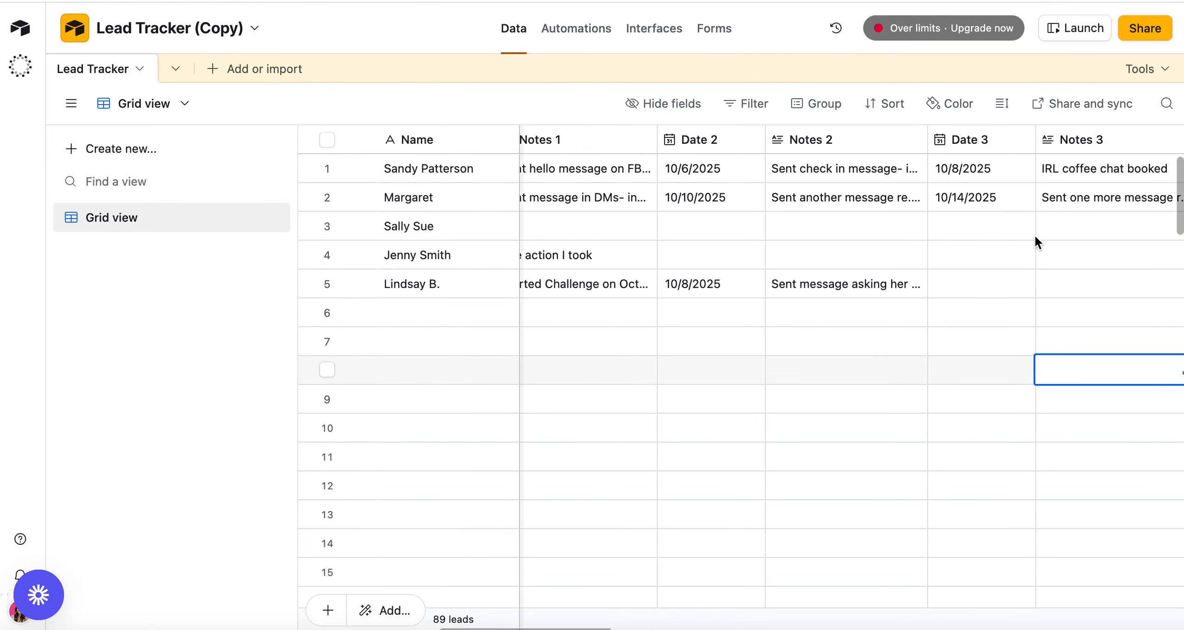
pyautogui.click(1089, 200)
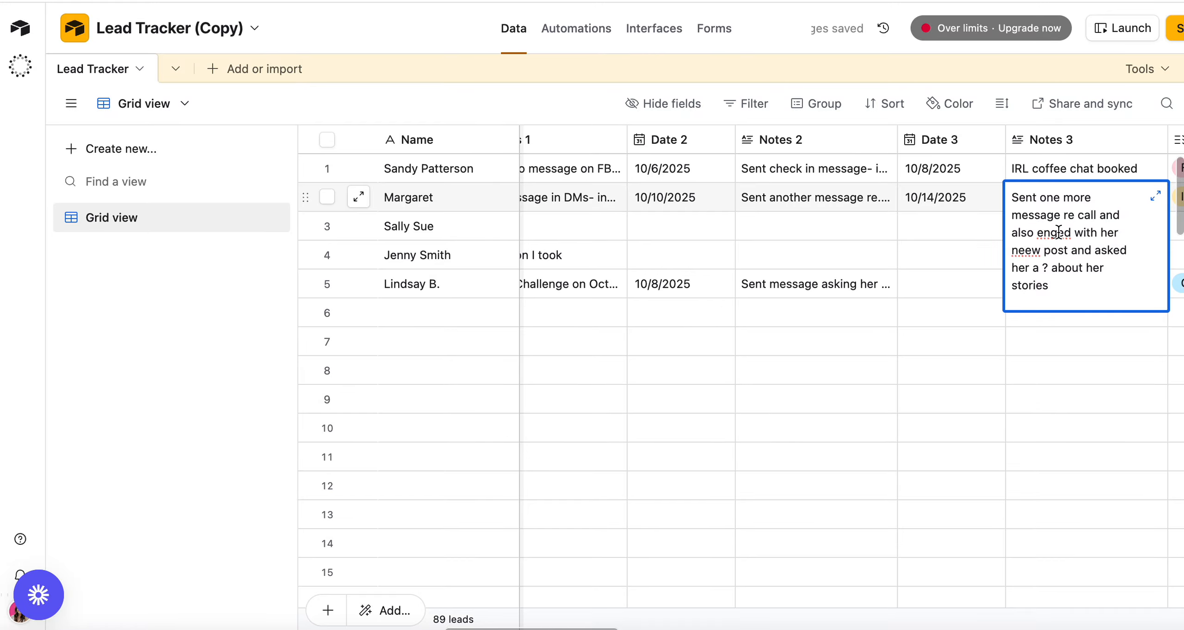
pyautogui.rightClick(1058, 232)
pyautogui.click(1077, 235)
pyautogui.write('engaged')
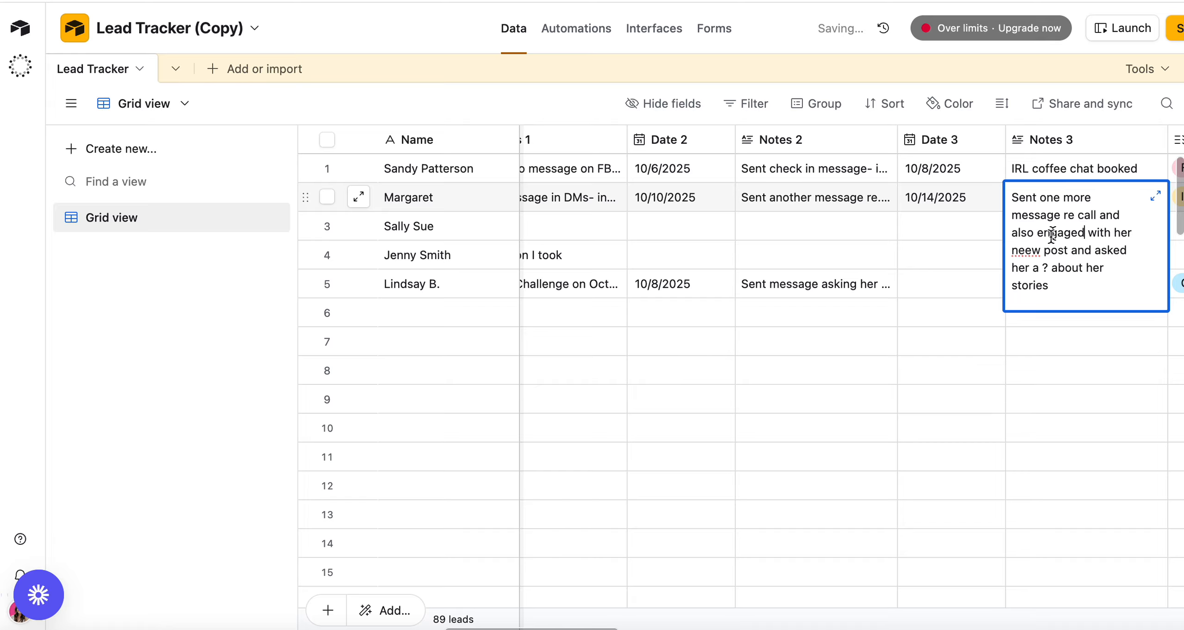
pyautogui.doubleClick(1023, 252)
pyautogui.write('new')
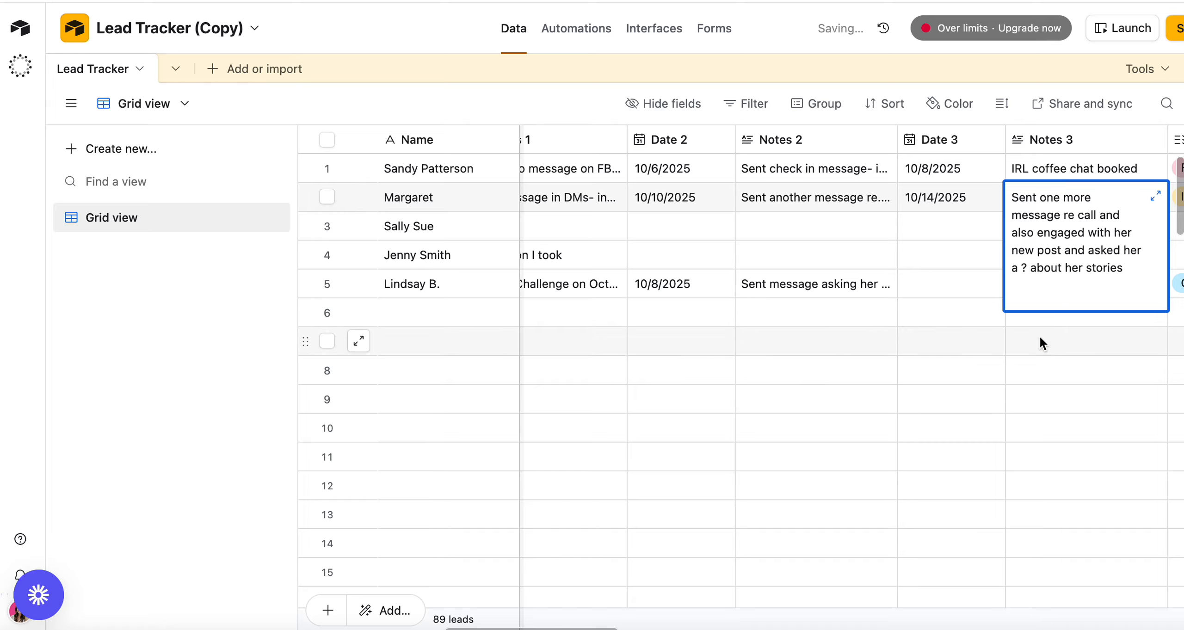
pyautogui.click(939, 312)
# Read through the row 5 lead's general Notes, Date 1 and Notes 1 entries.
pyautogui.hscroll(-10, 677, 293)
pyautogui.hscroll(6, 678, 294)
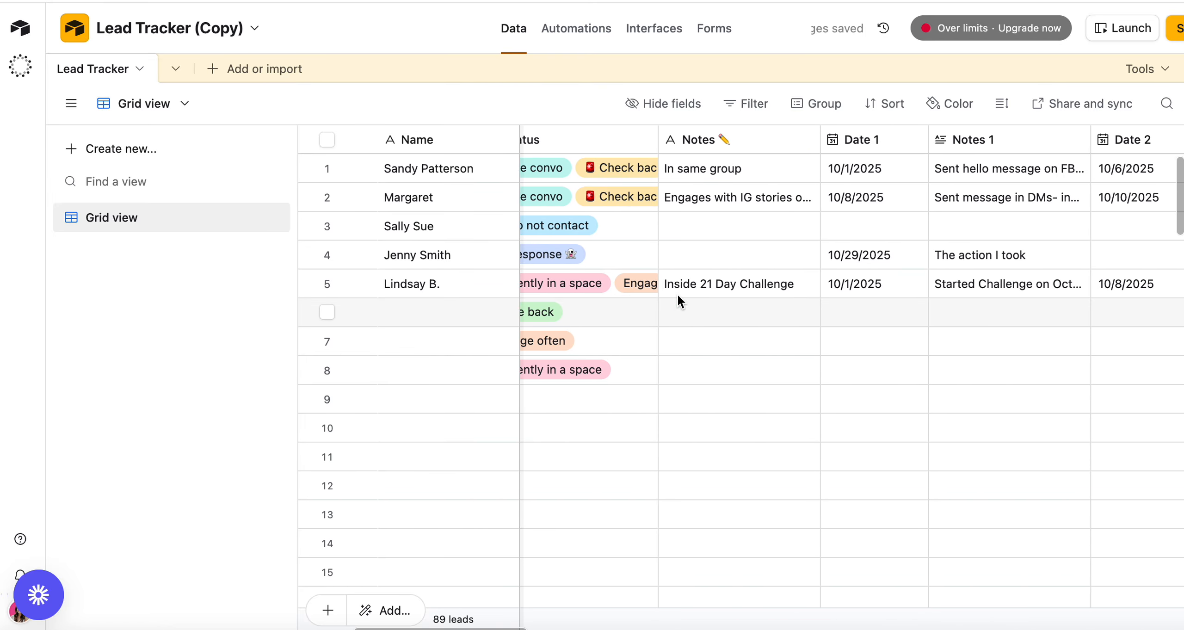
pyautogui.doubleClick(654, 285)
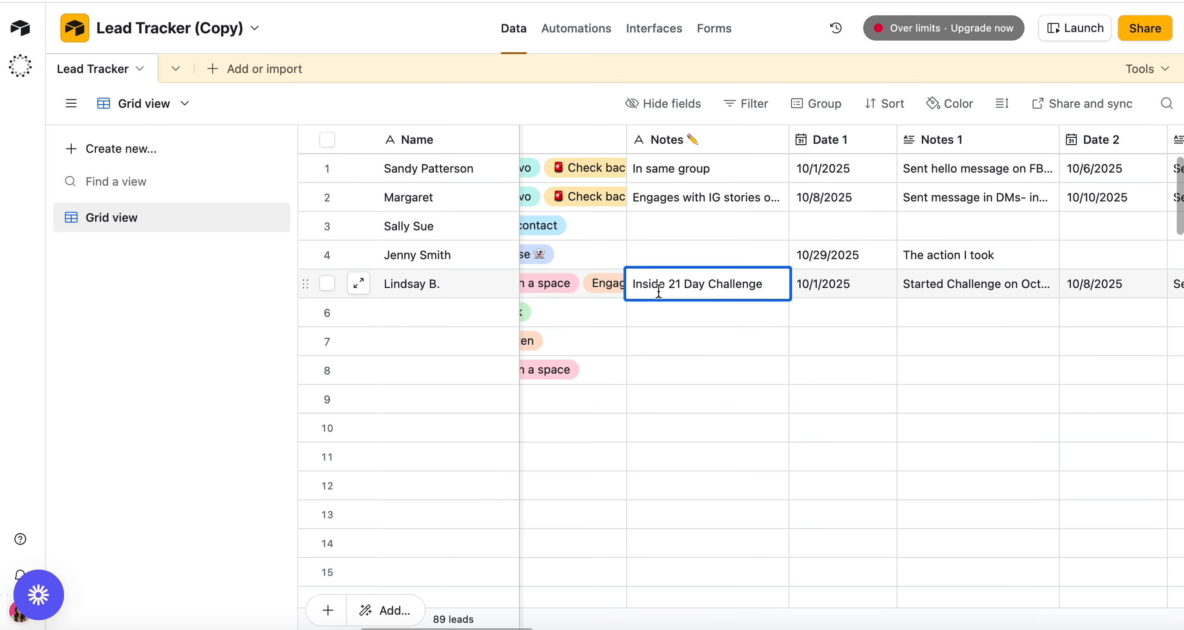
pyautogui.click(709, 338)
pyautogui.click(838, 283)
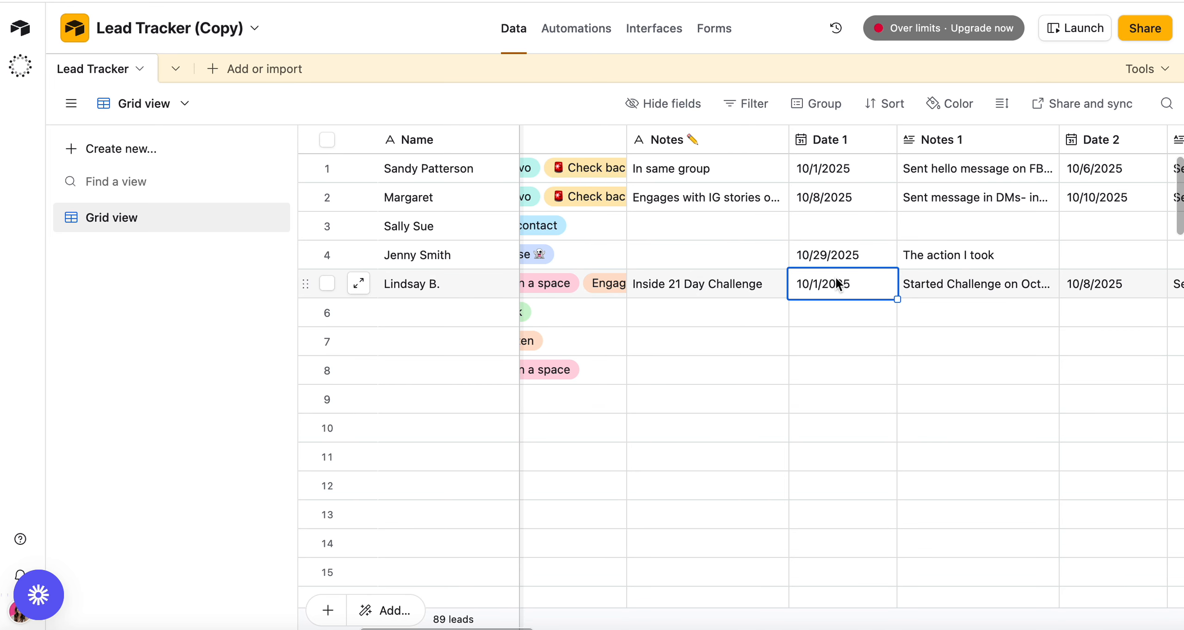
pyautogui.click(936, 285)
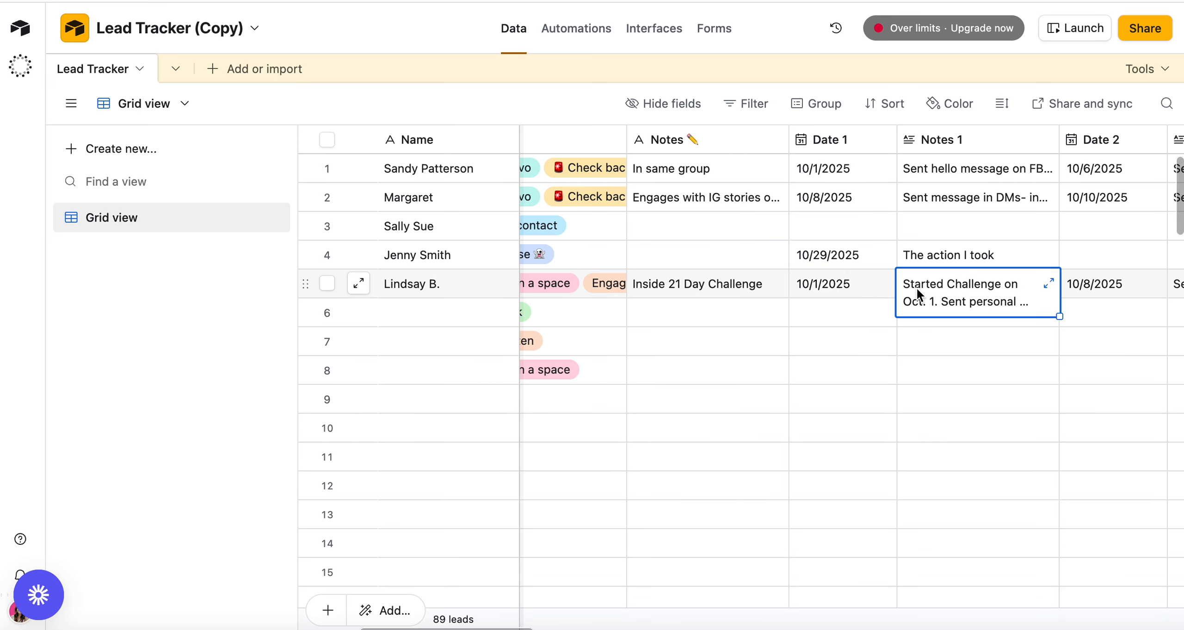
pyautogui.click(989, 290)
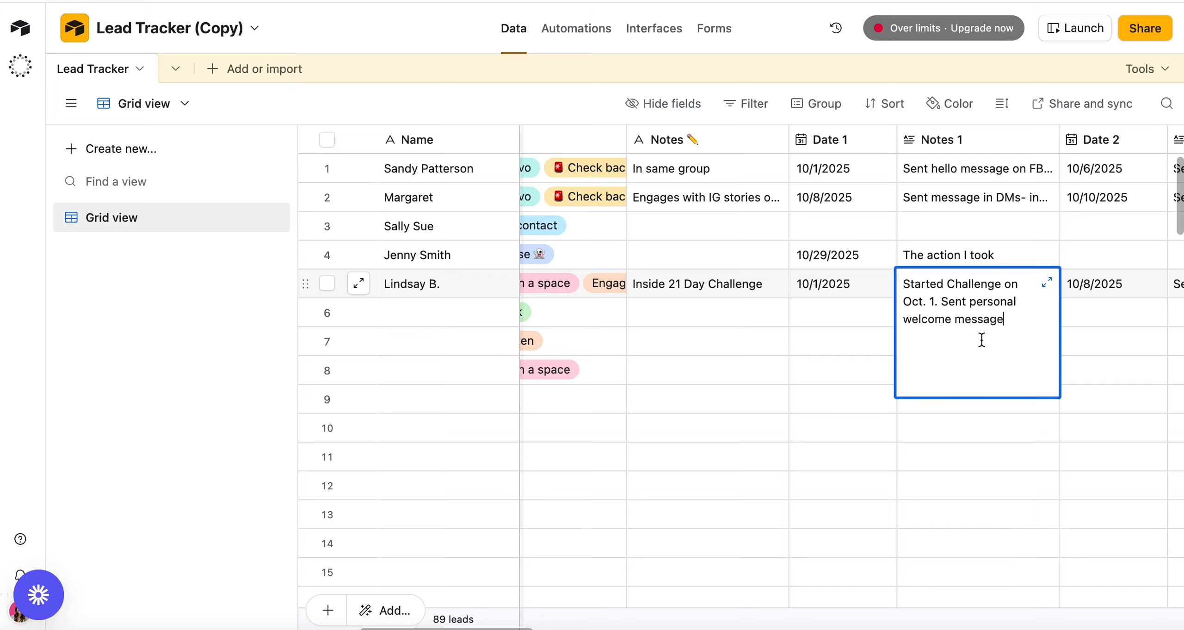
pyautogui.click(807, 283)
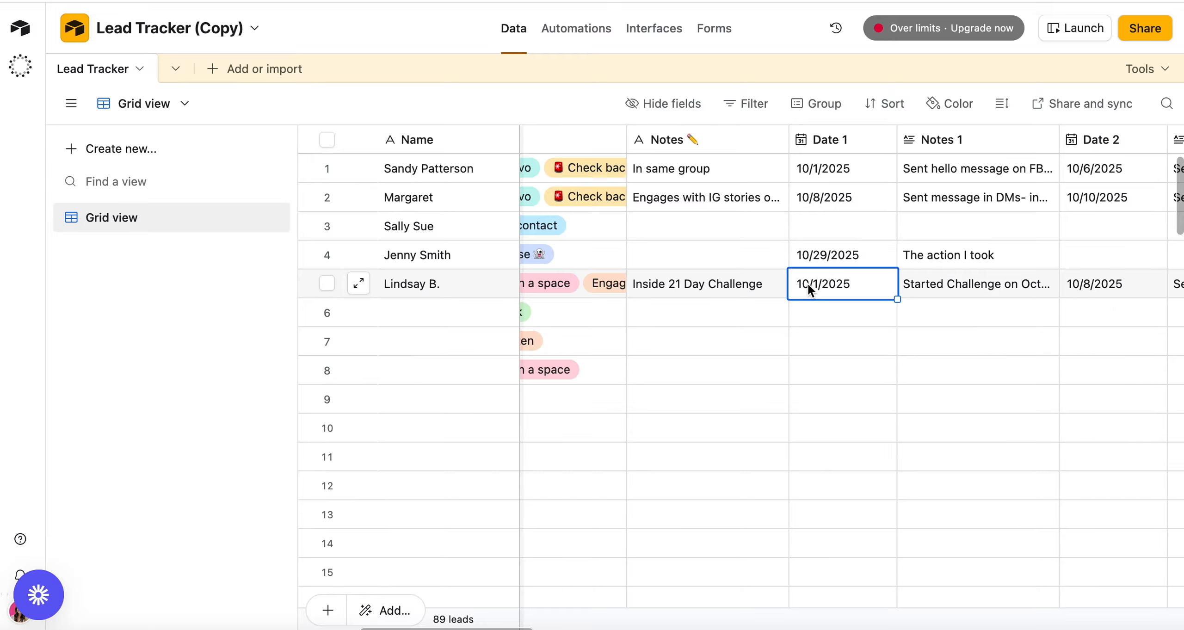
# Add "Check back ASAP" to the Status of the lead in row 5 and widen the Status column.
pyautogui.hscroll(-5, 681, 266)
pyautogui.click(734, 287)
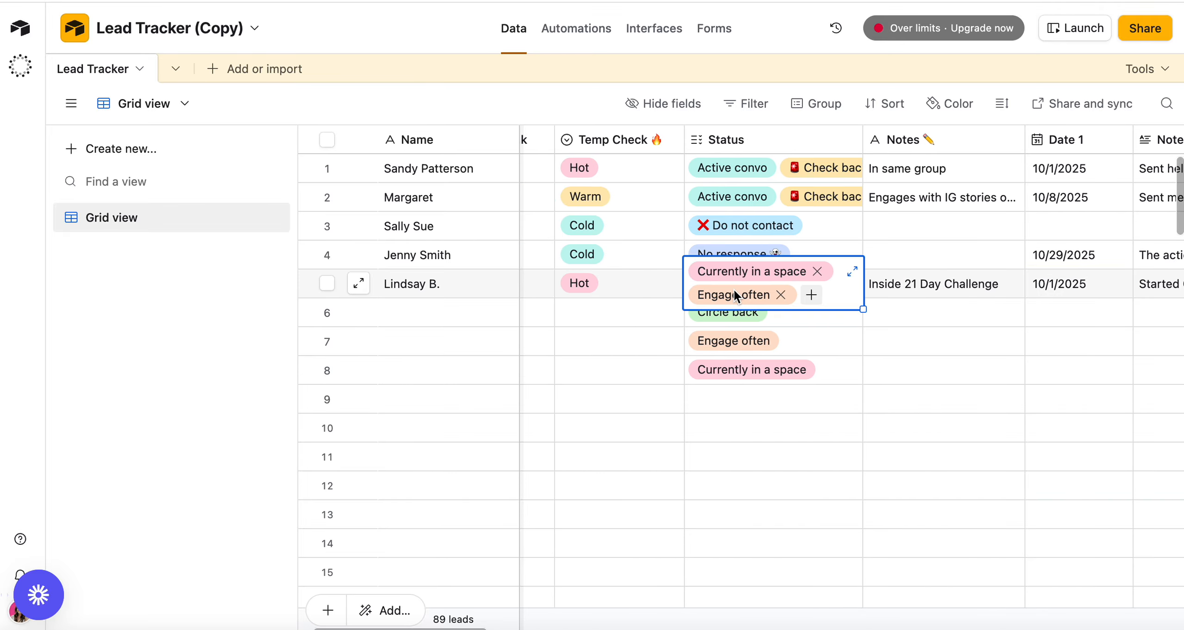
pyautogui.click(811, 295)
pyautogui.press('Escape')
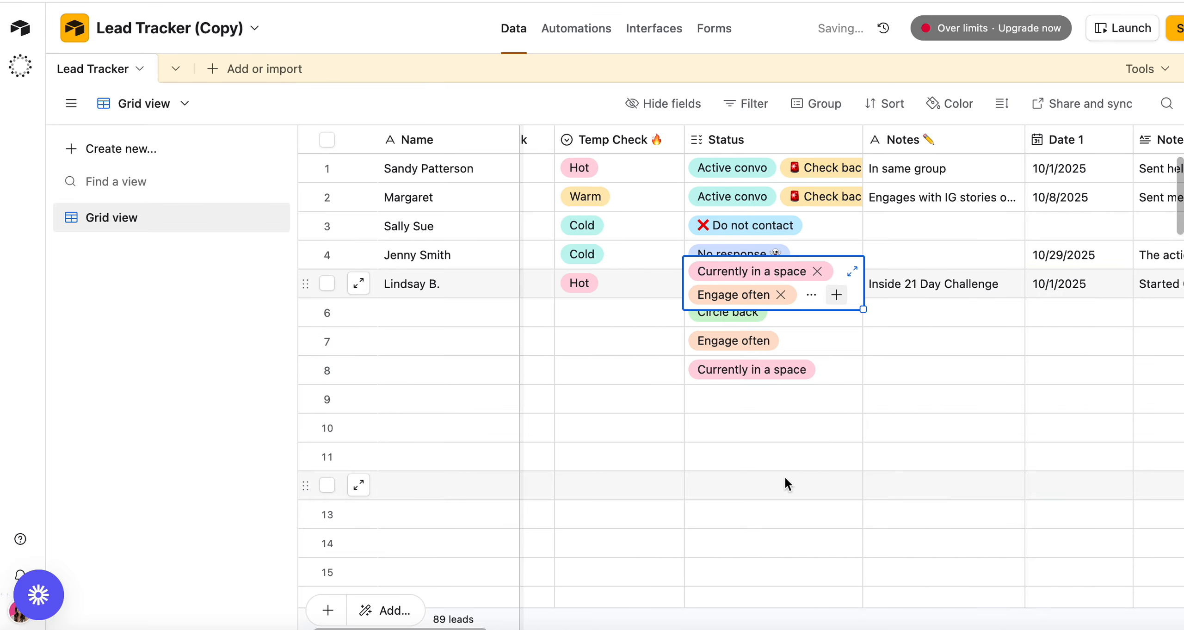
pyautogui.click(920, 394)
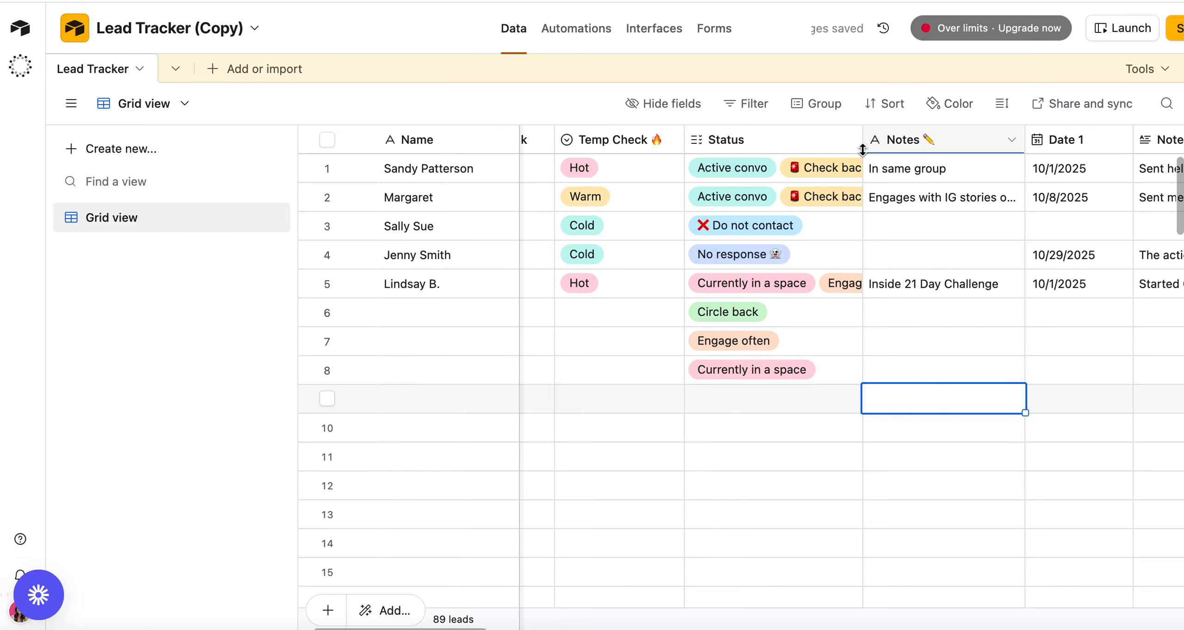
pyautogui.moveTo(862, 137); pyautogui.dragTo(980, 141)
# Append "- waiting to hear back" to the end of Notes 2 for the lead in row 5.
pyautogui.hscroll(10, 919, 287)
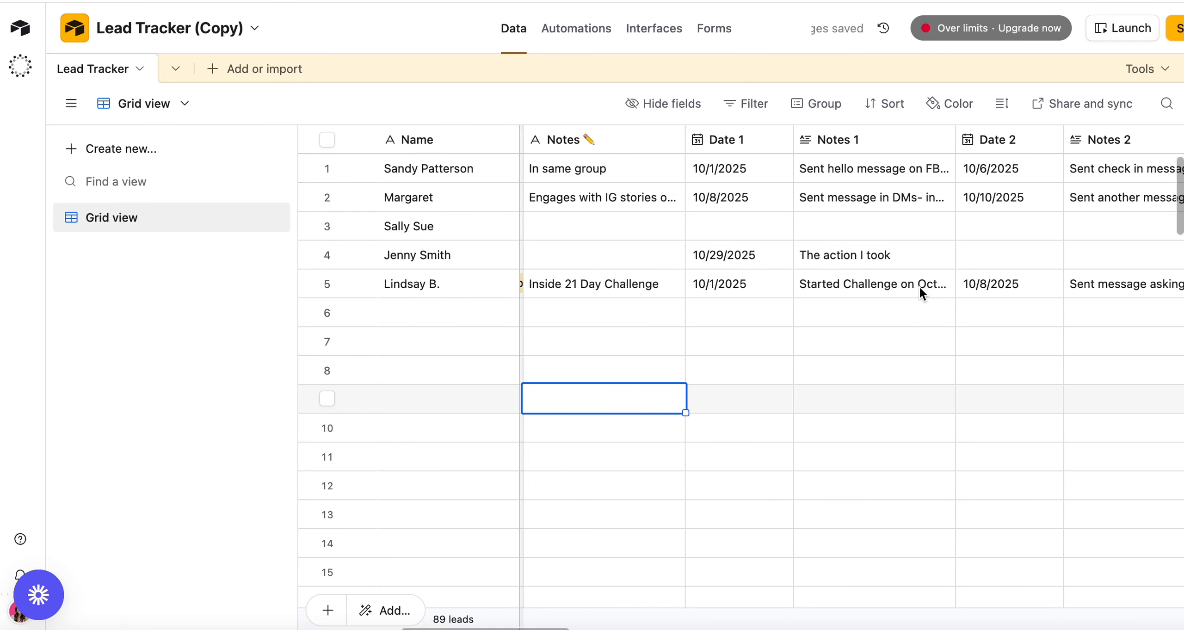
pyautogui.hscroll(5, 848, 305)
pyautogui.click(754, 290)
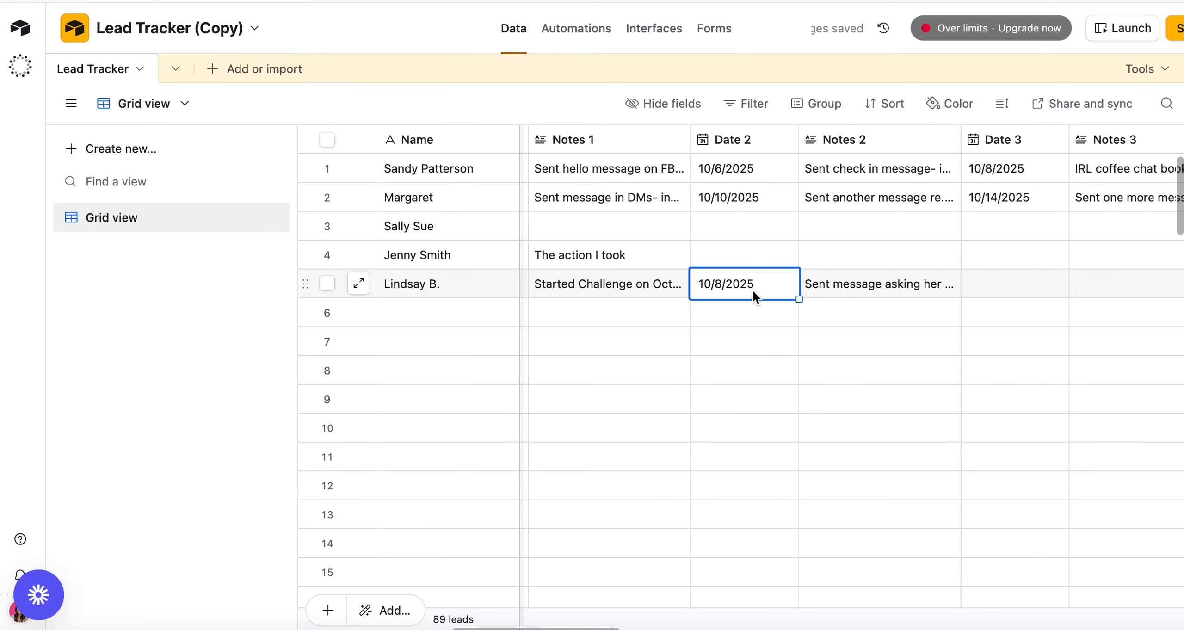
pyautogui.click(889, 286)
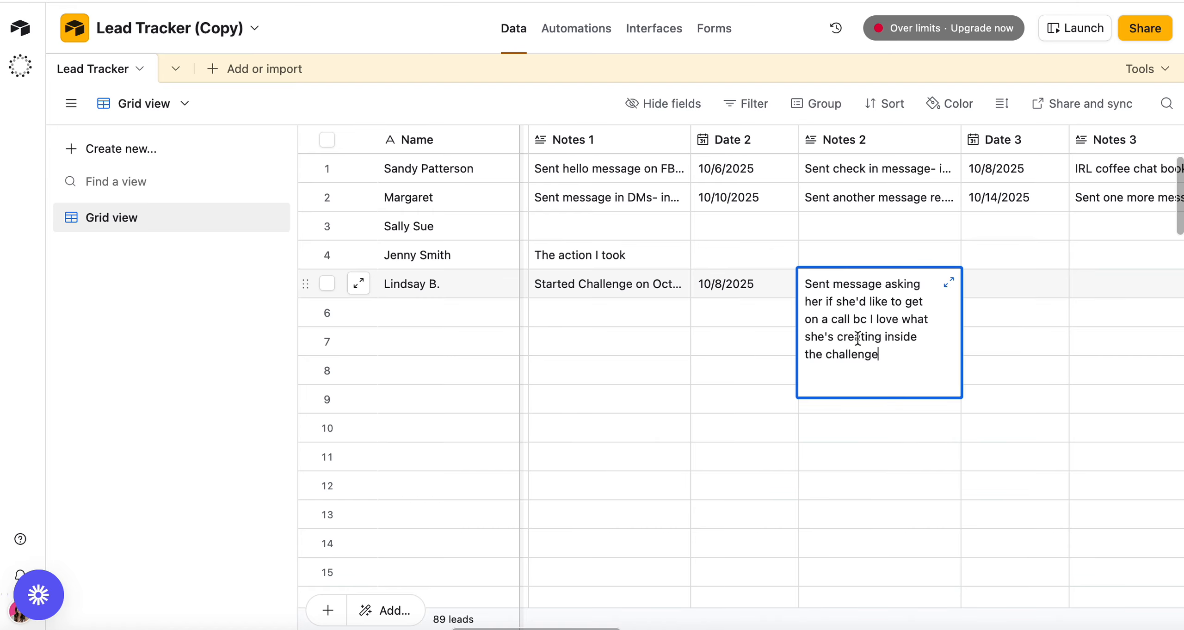
pyautogui.click(877, 361)
pyautogui.write('- waiting to h')
pyautogui.write('ear back')
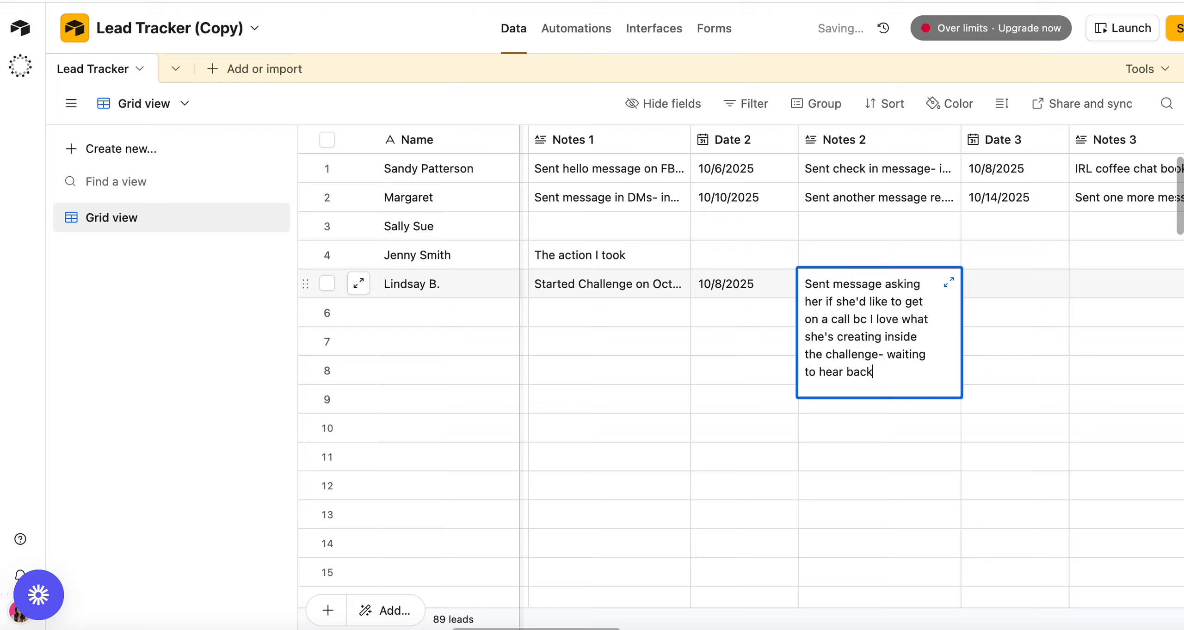
pyautogui.click(863, 425)
# Review the Status tags of the lead in row 5 and reread its full Notes 2 entry.
pyautogui.hscroll(-6, 753, 371)
pyautogui.hscroll(-5, 753, 371)
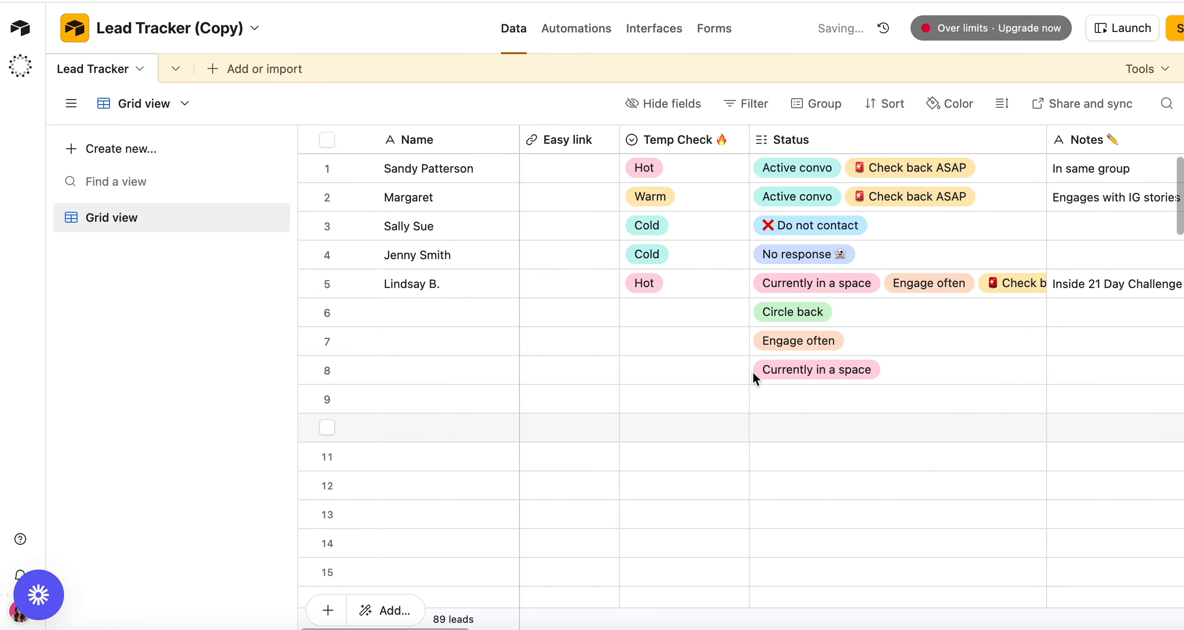
pyautogui.hscroll(2, 915, 358)
pyautogui.hscroll(-3, 916, 358)
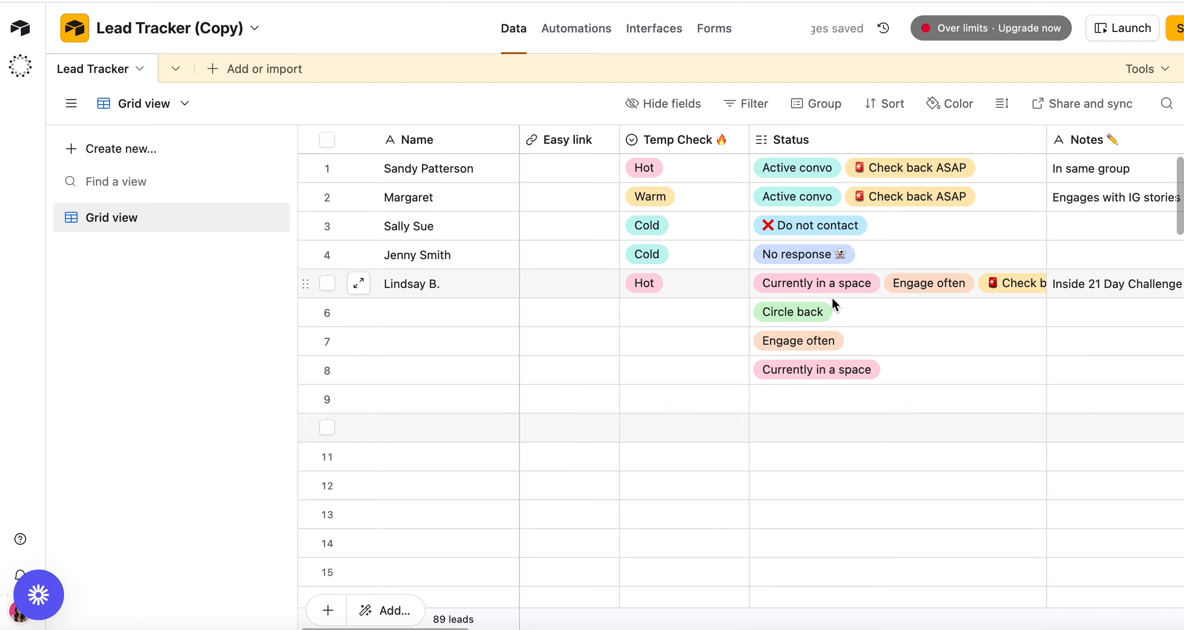
pyautogui.hscroll(4, 843, 305)
pyautogui.hscroll(10, 840, 298)
pyautogui.click(860, 290)
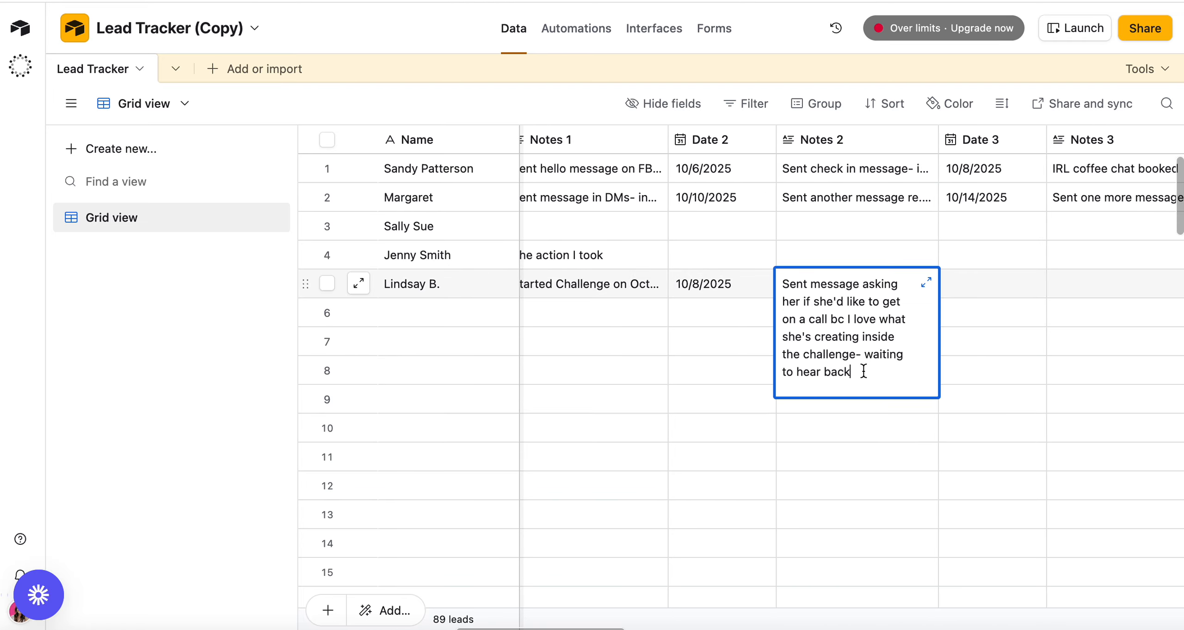
pyautogui.click(982, 322)
# Look over all leads' dated follow-up fields and their Temp Check and Status values.
pyautogui.hscroll(-4, 831, 285)
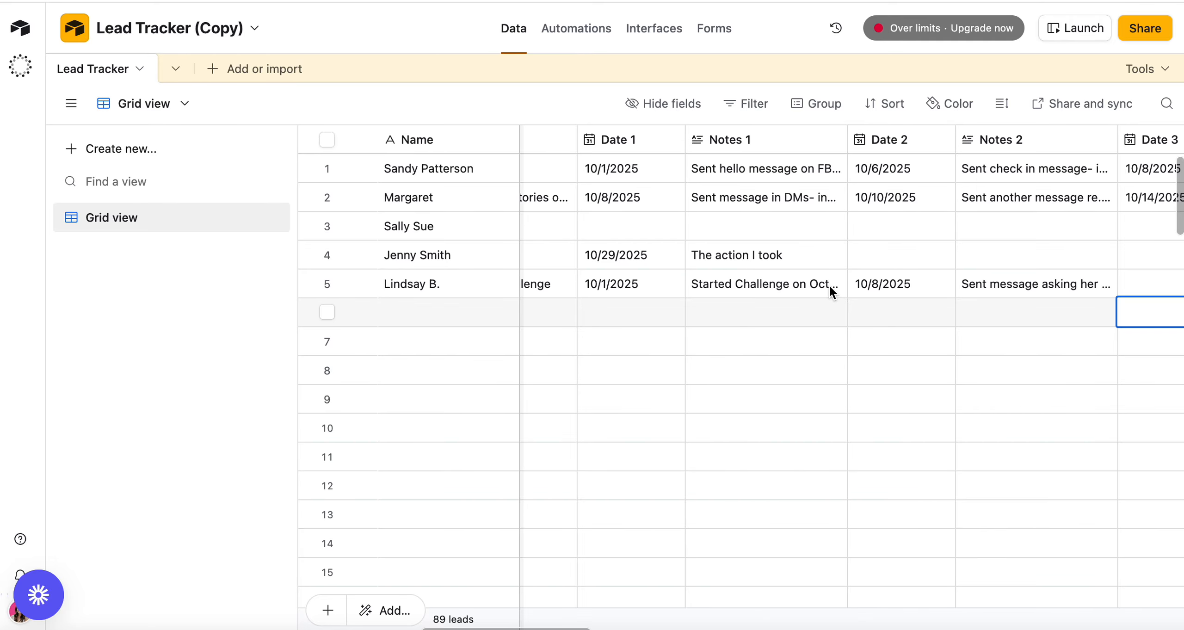
pyautogui.hscroll(3, 824, 285)
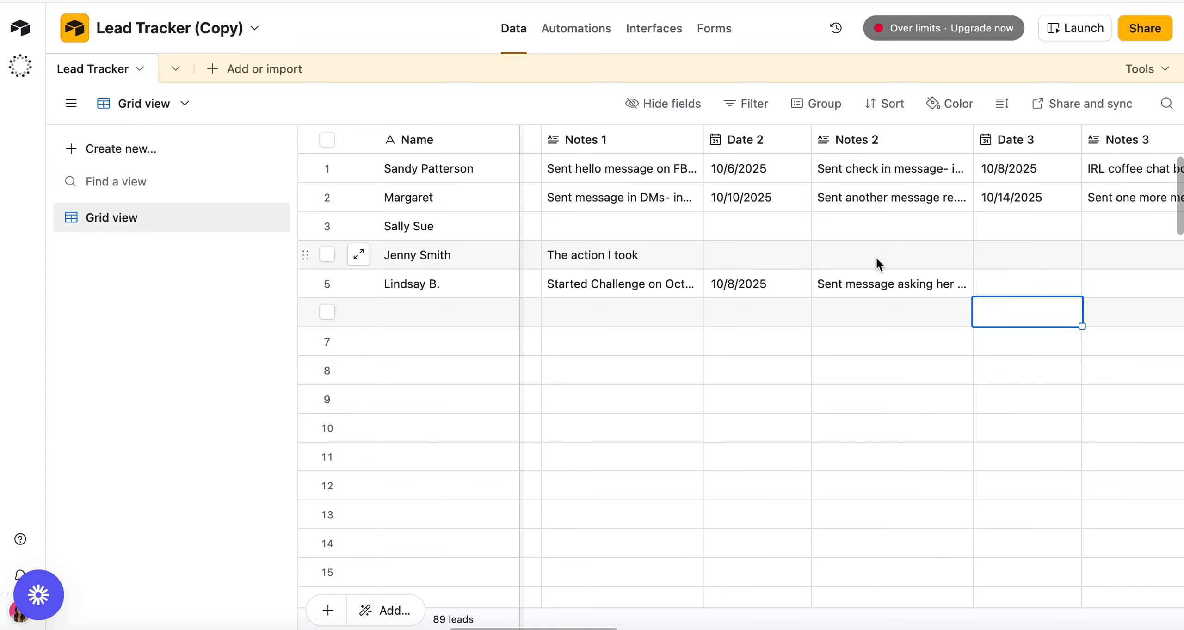
pyautogui.hscroll(3, 876, 257)
pyautogui.hscroll(-5, 876, 258)
pyautogui.hscroll(-2, 876, 257)
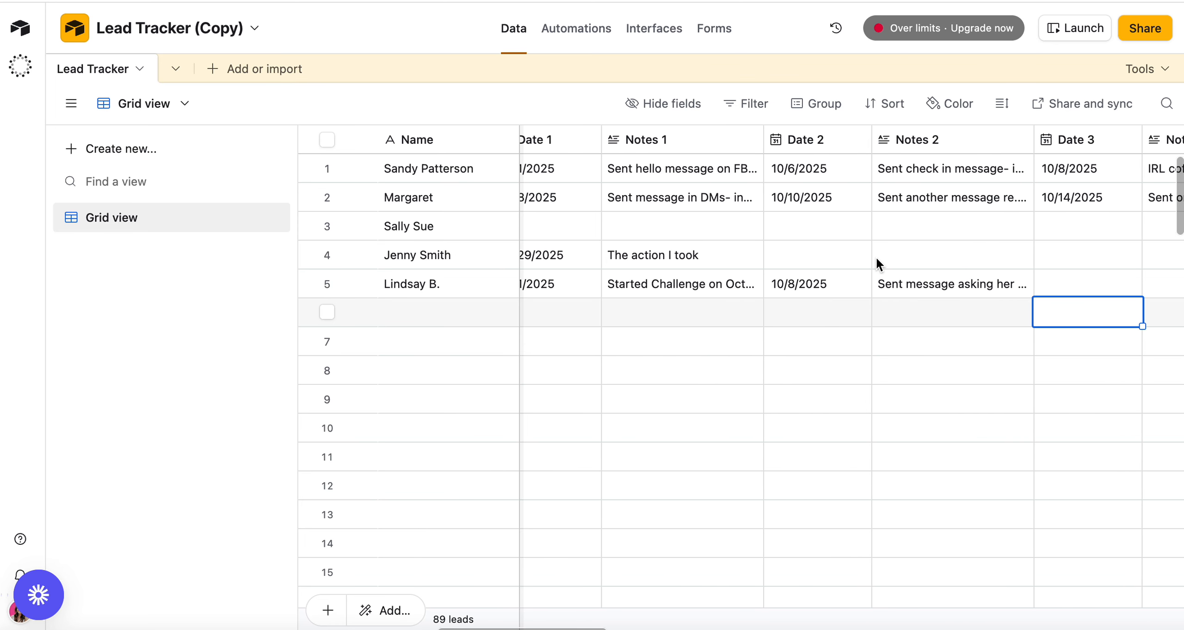
pyautogui.hscroll(-10, 876, 257)
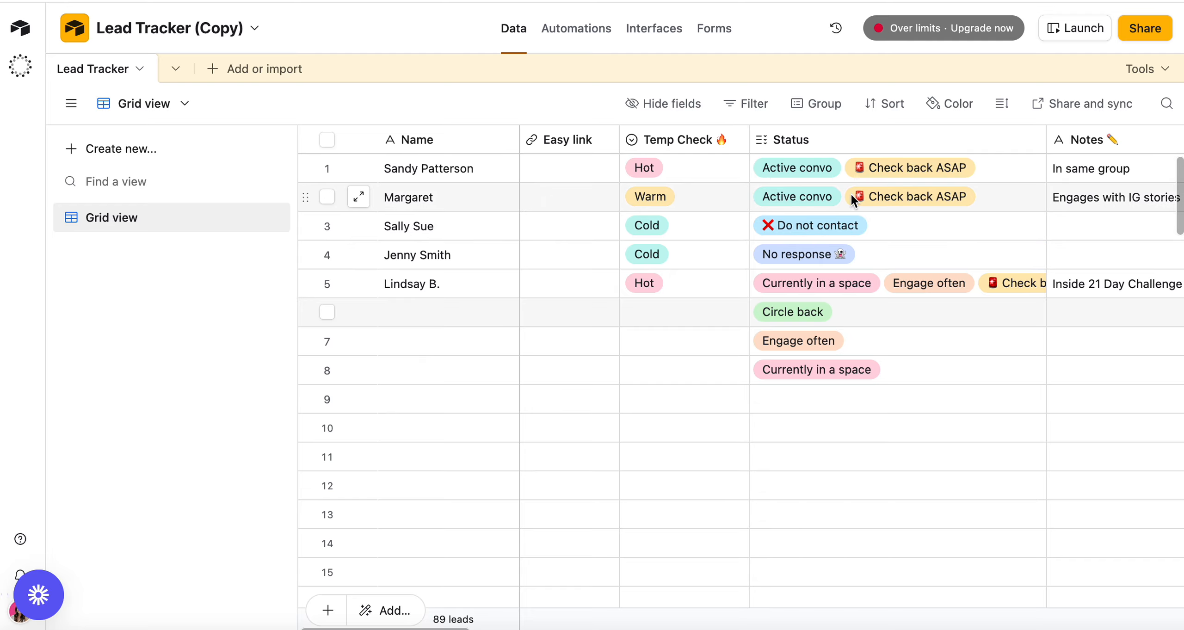
# Look across all leads from Temp Check and Status through the dated follow-up entries up to Notes 3.
pyautogui.hscroll(2, 883, 206)
pyautogui.hscroll(-2, 883, 207)
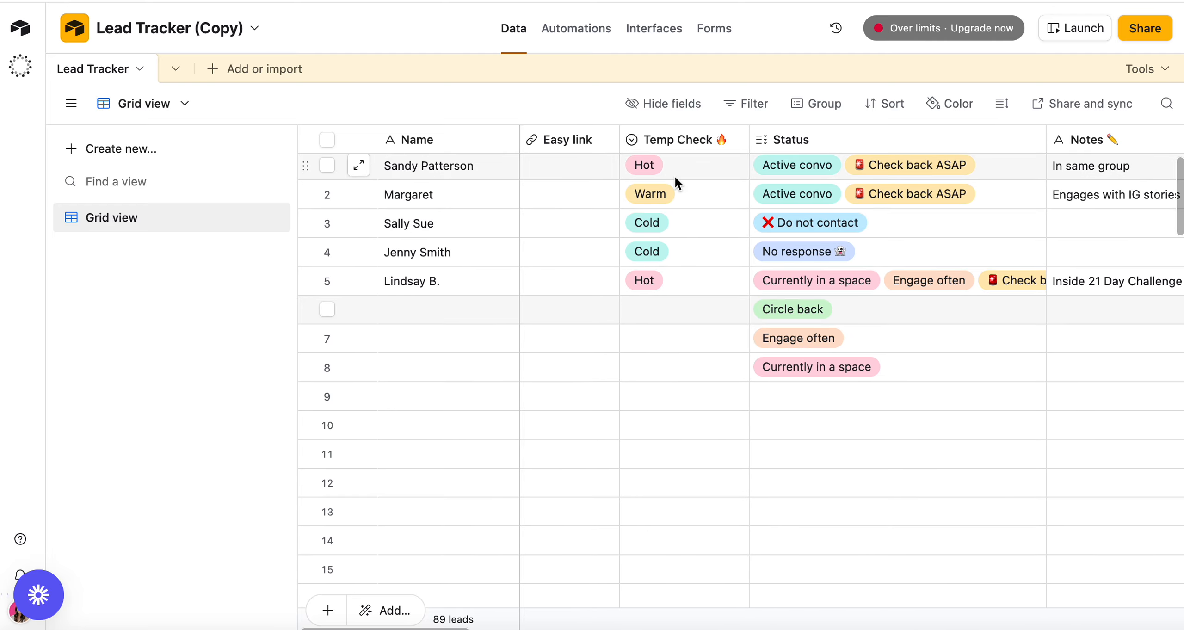
pyautogui.hscroll(5, 848, 148)
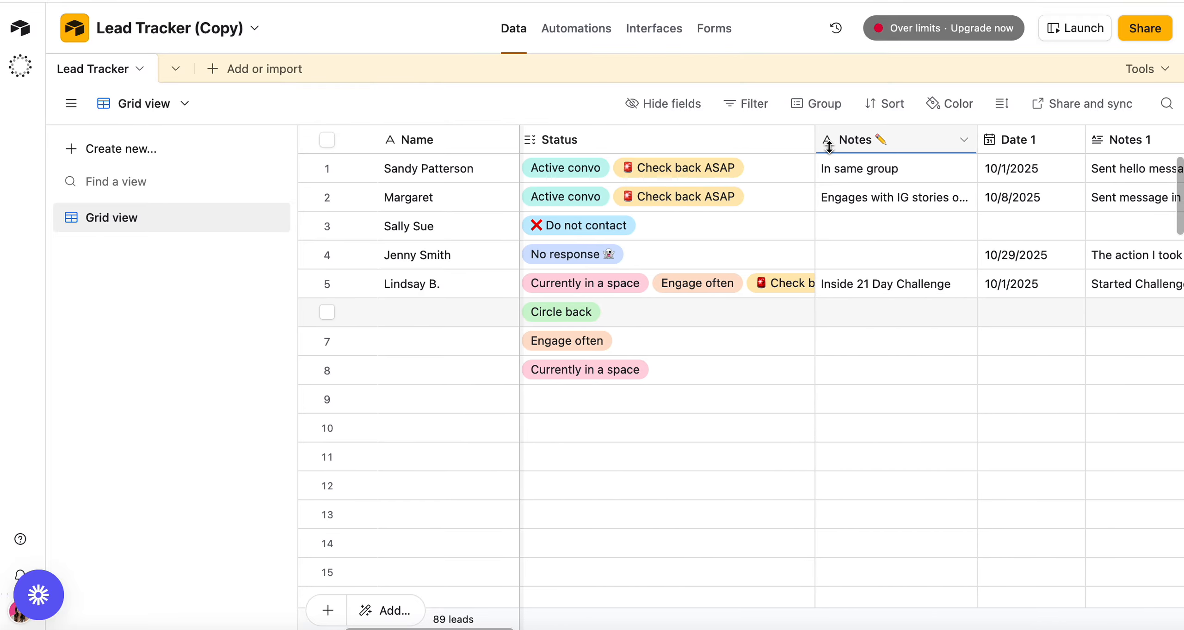
pyautogui.hscroll(3, 729, 172)
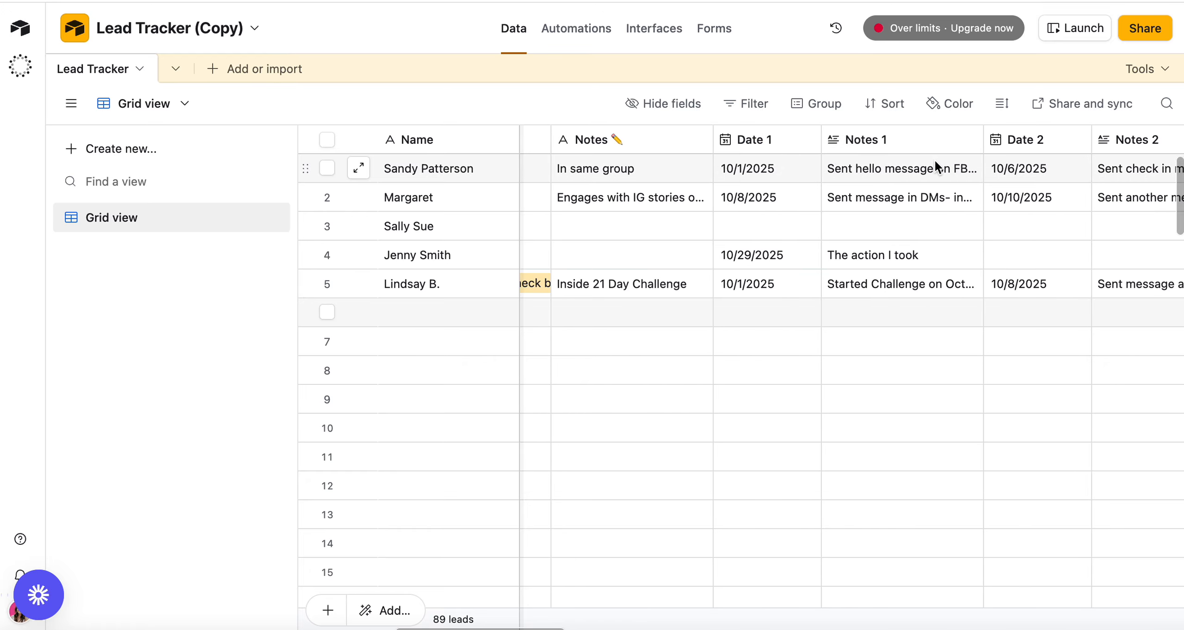
pyautogui.hscroll(3, 934, 159)
pyautogui.hscroll(1, 934, 159)
pyautogui.hscroll(3, 1088, 162)
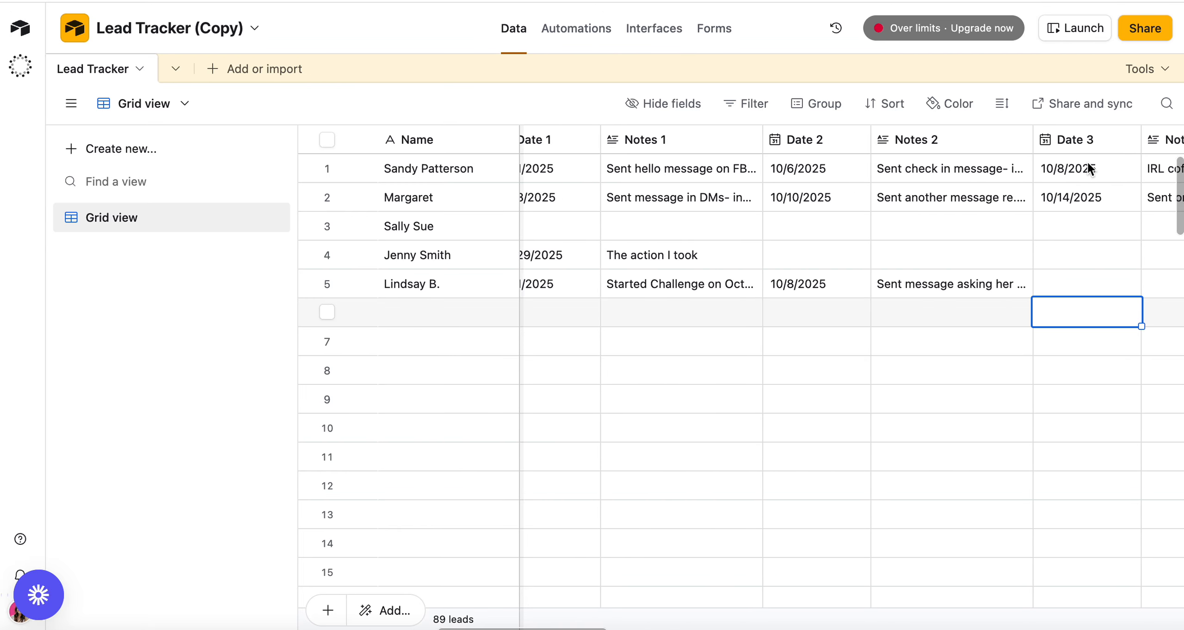
pyautogui.hscroll(3, 1087, 162)
pyautogui.hscroll(-2, 1088, 162)
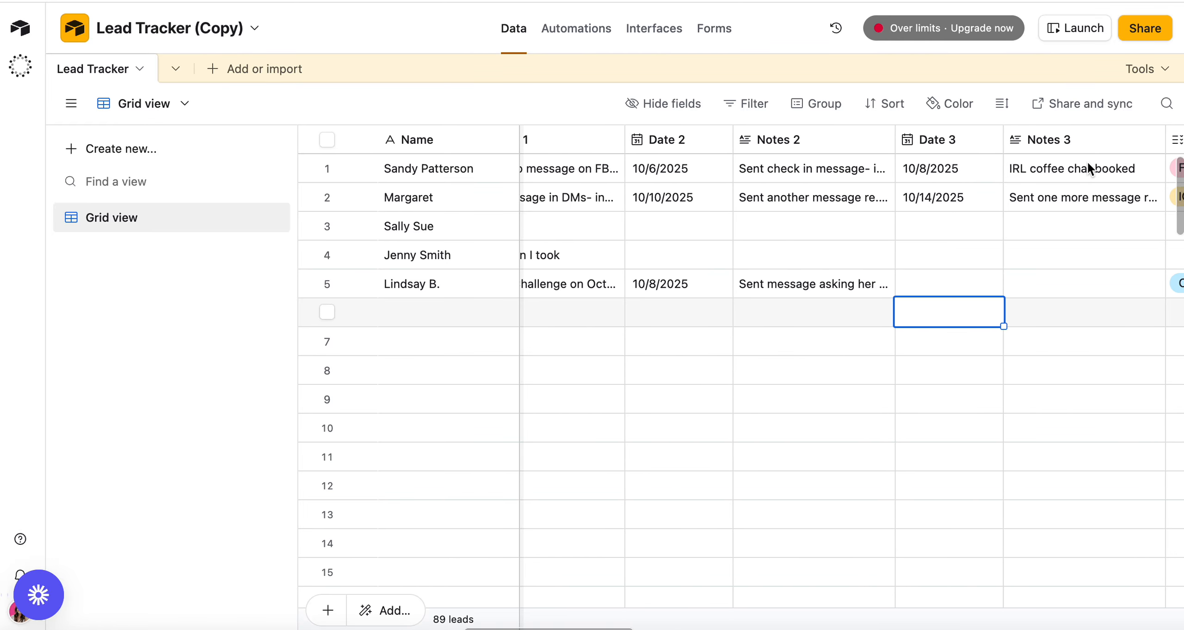
pyautogui.hscroll(1, 1088, 161)
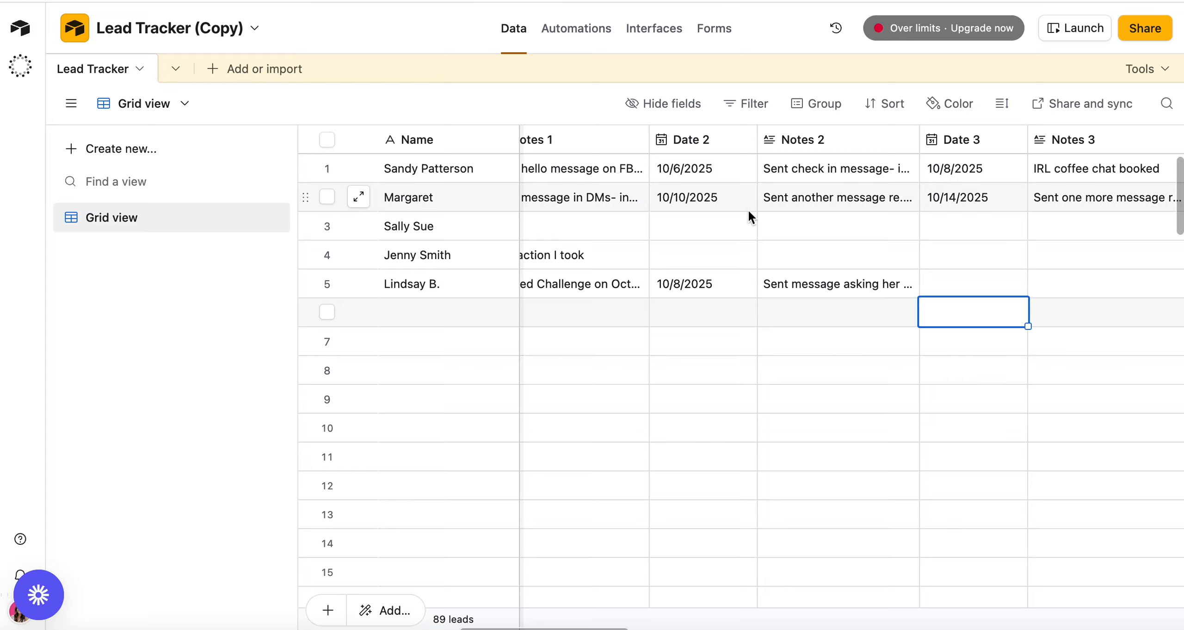
# Recheck the leads' Temp Check and Status values against their follow-up dates and notes through Date 3.
pyautogui.hscroll(-10, 747, 209)
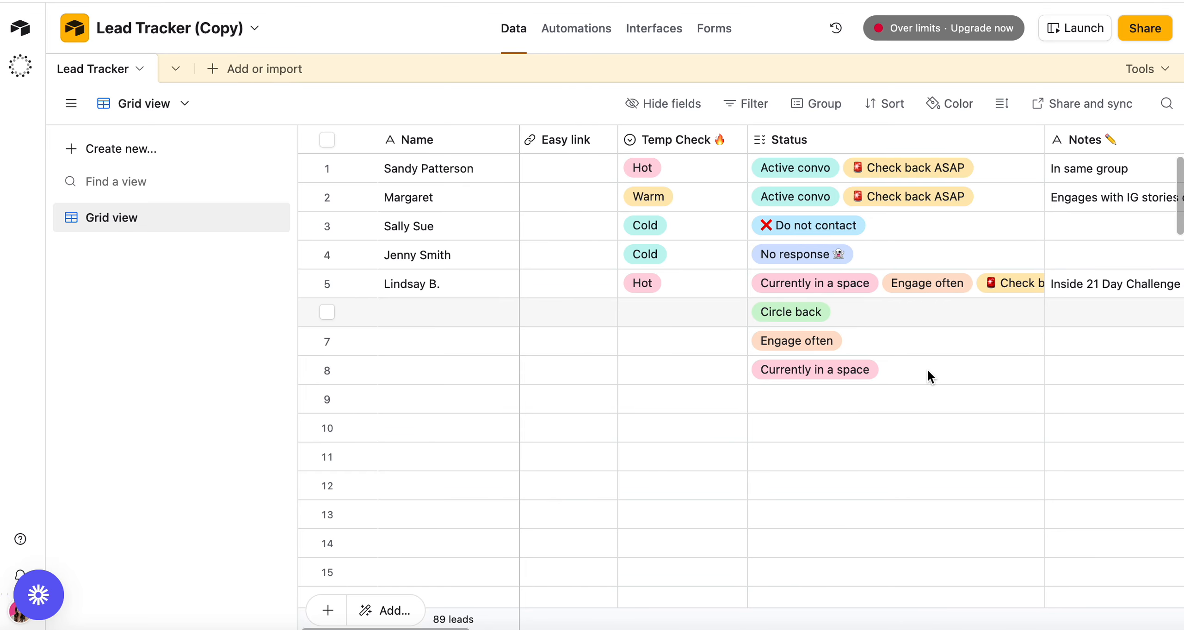
pyautogui.hscroll(1, 927, 368)
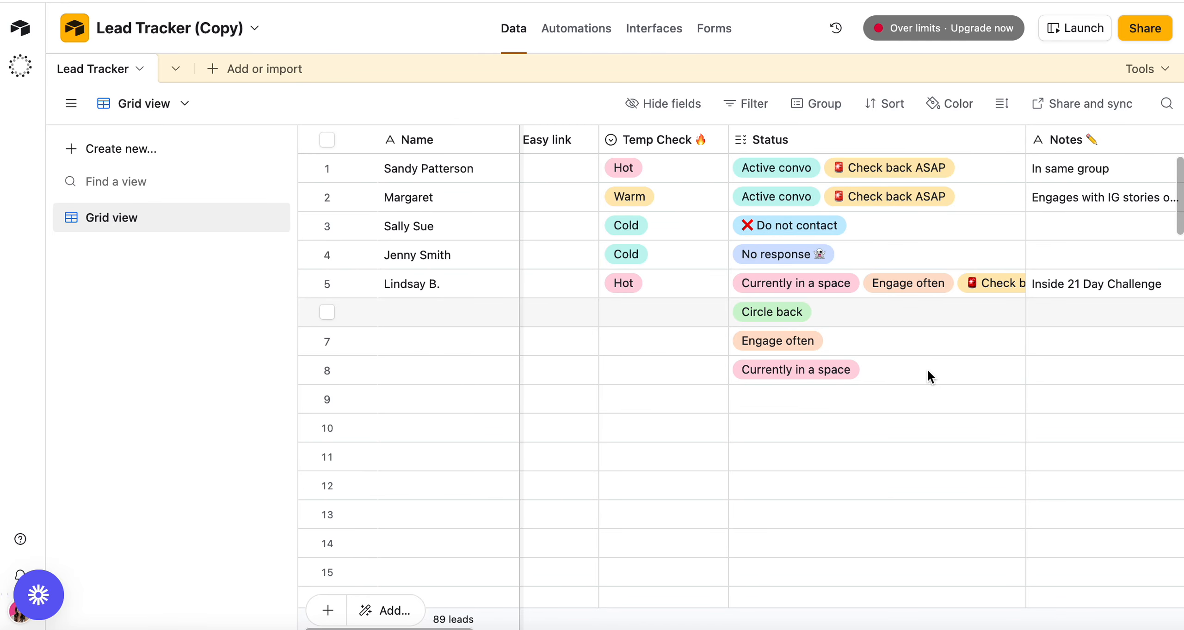
pyautogui.hscroll(5, 927, 372)
pyautogui.hscroll(3, 928, 371)
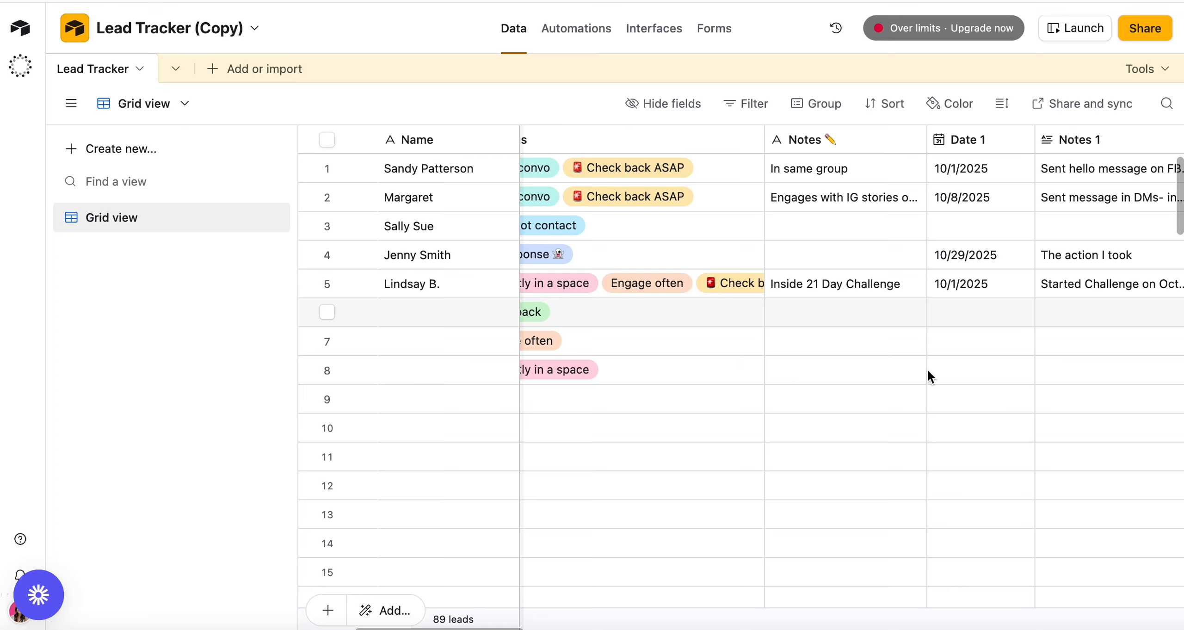
pyautogui.hscroll(10, 927, 371)
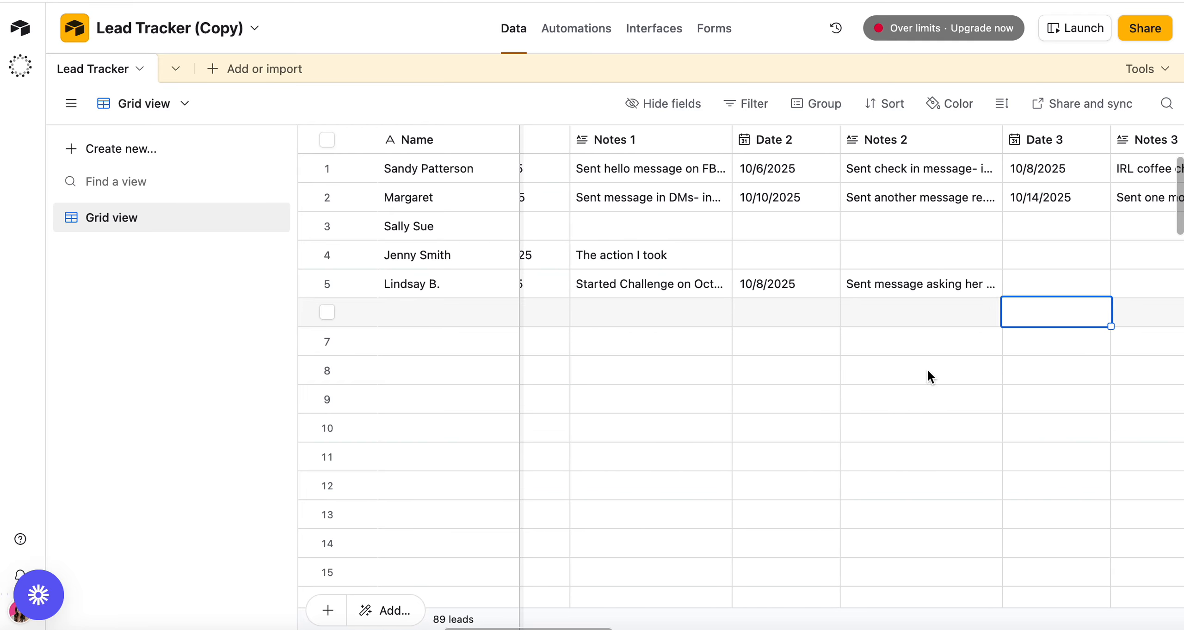
pyautogui.hscroll(3, 928, 372)
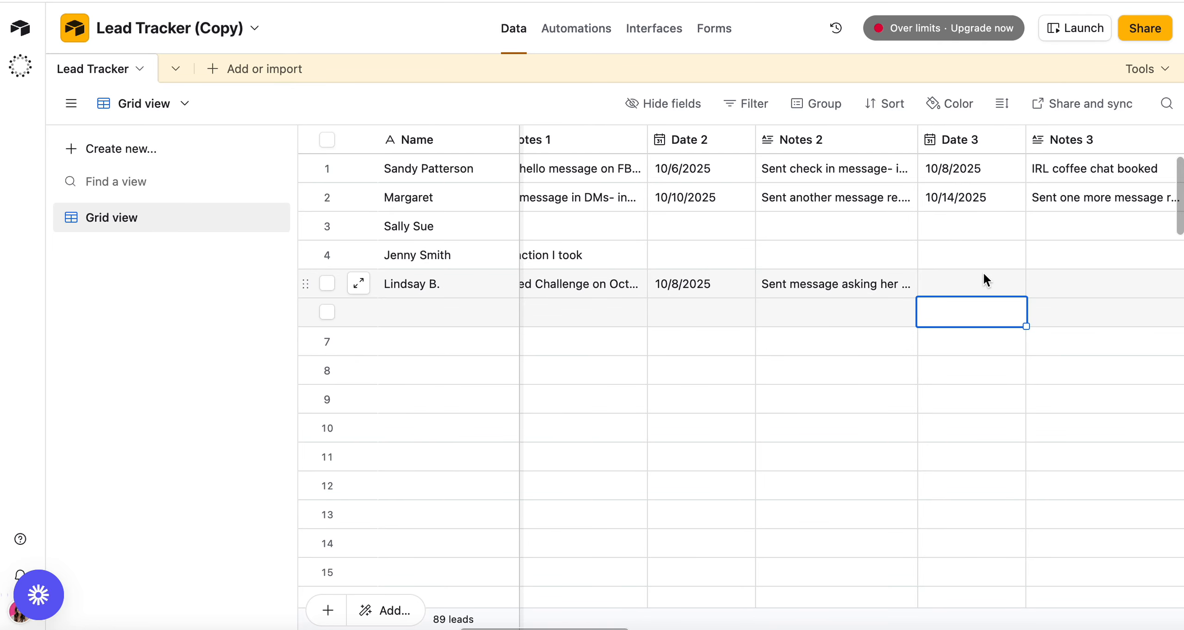
# Examine the Lead Source options available for the lead in row 4 without choosing one.
pyautogui.hscroll(10, 982, 272)
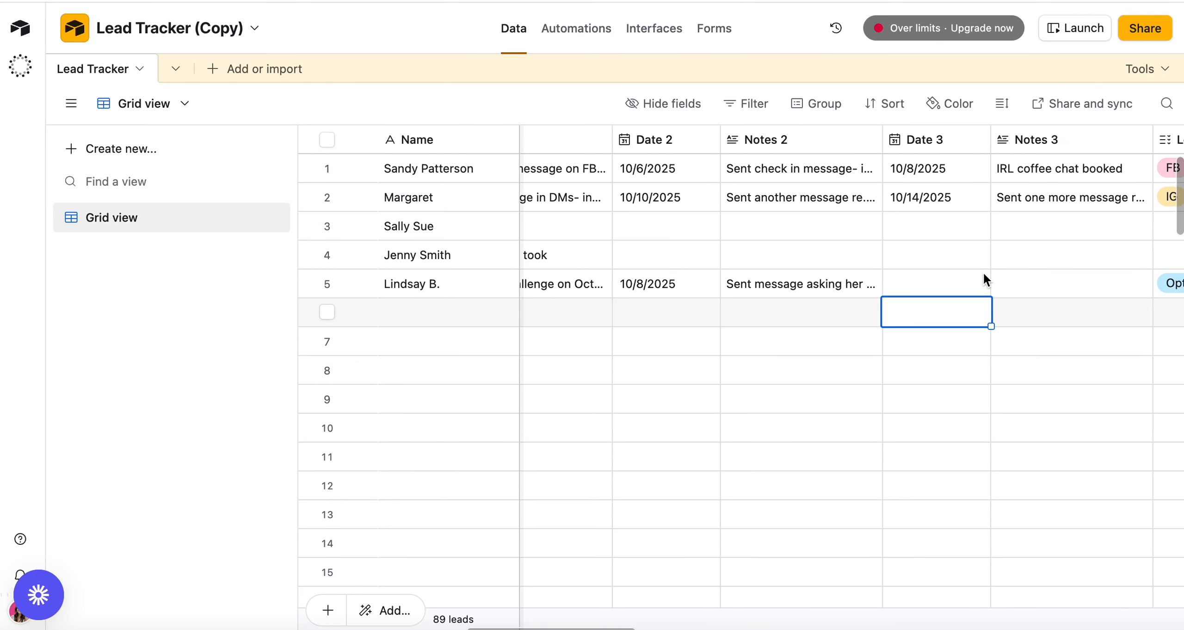
pyautogui.hscroll(5, 982, 272)
pyautogui.hscroll(-3, 982, 272)
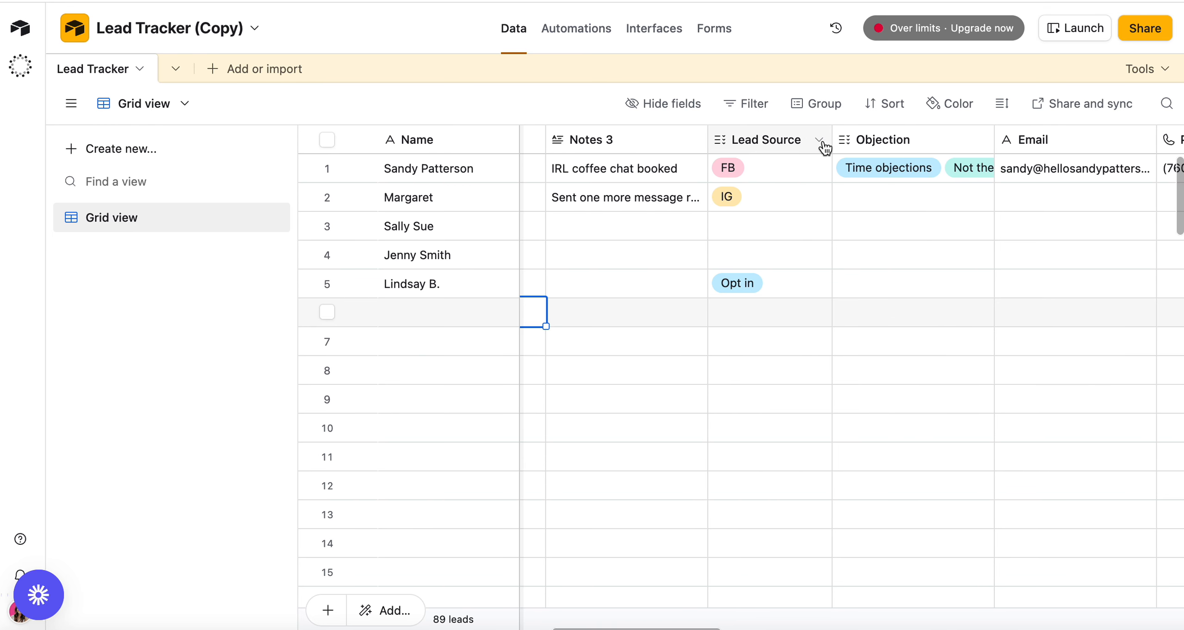
pyautogui.click(823, 140)
pyautogui.press('Escape')
pyautogui.click(726, 254)
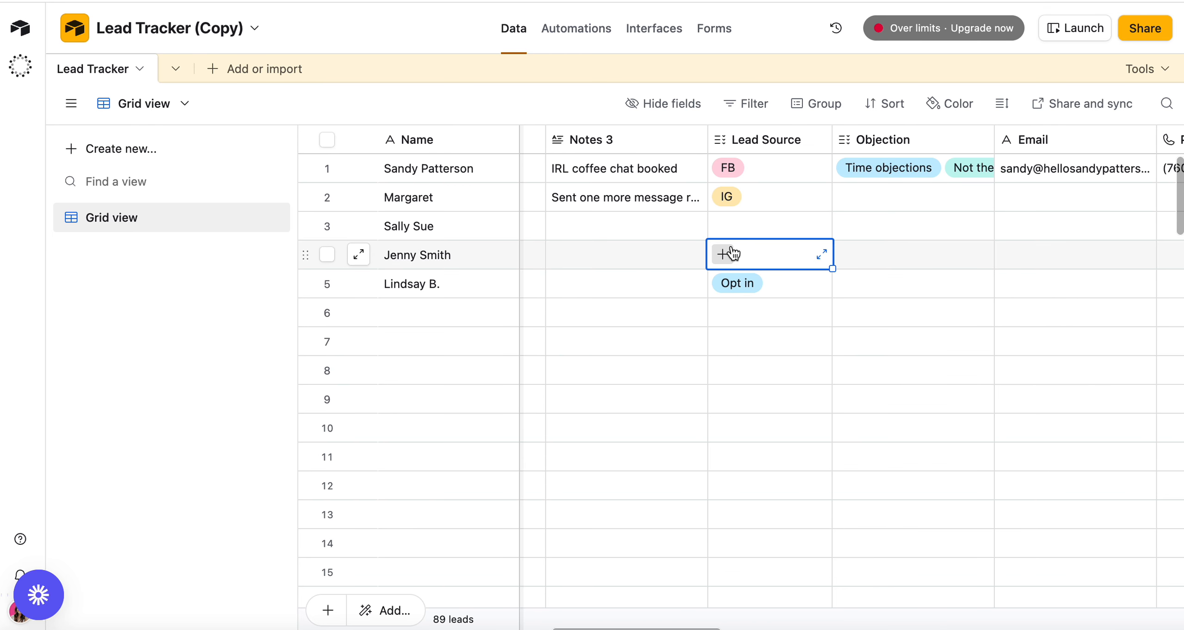
pyautogui.click(723, 254)
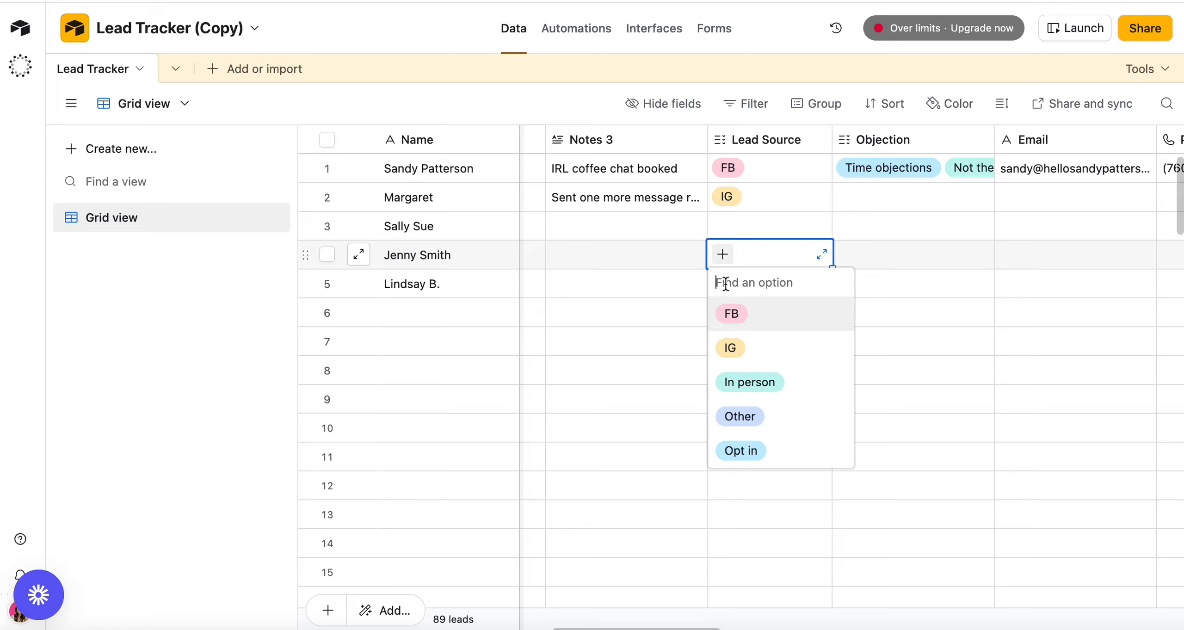
pyautogui.click(677, 320)
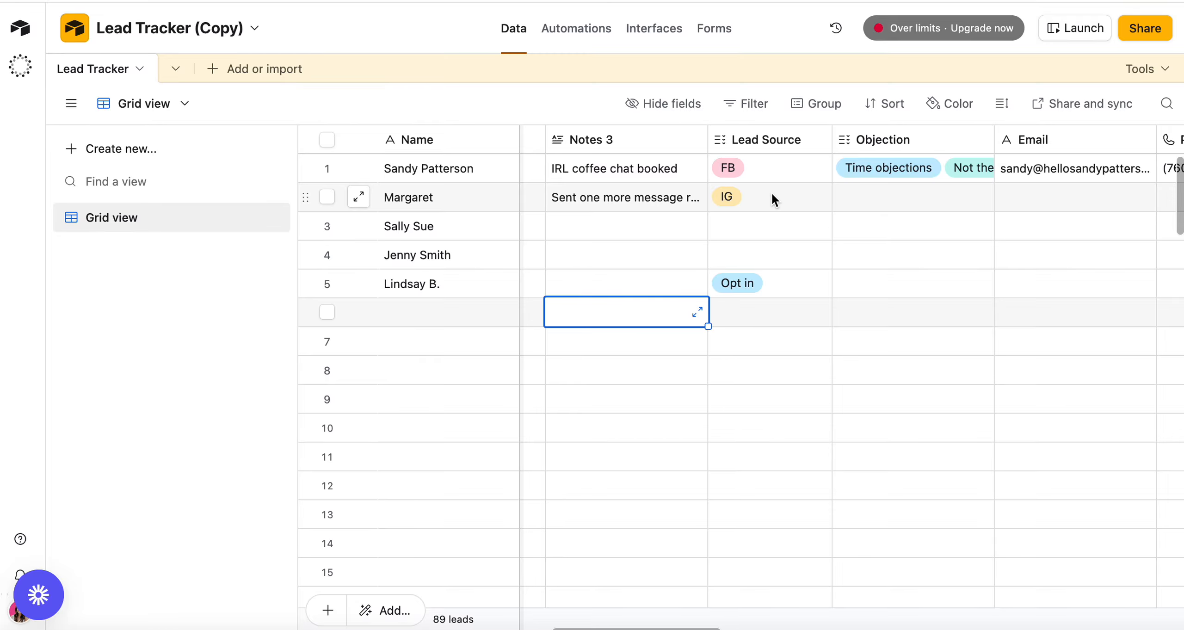
# Review the Lead Source options for the lead in row 3, leaving the field empty.
pyautogui.click(753, 225)
pyautogui.click(724, 227)
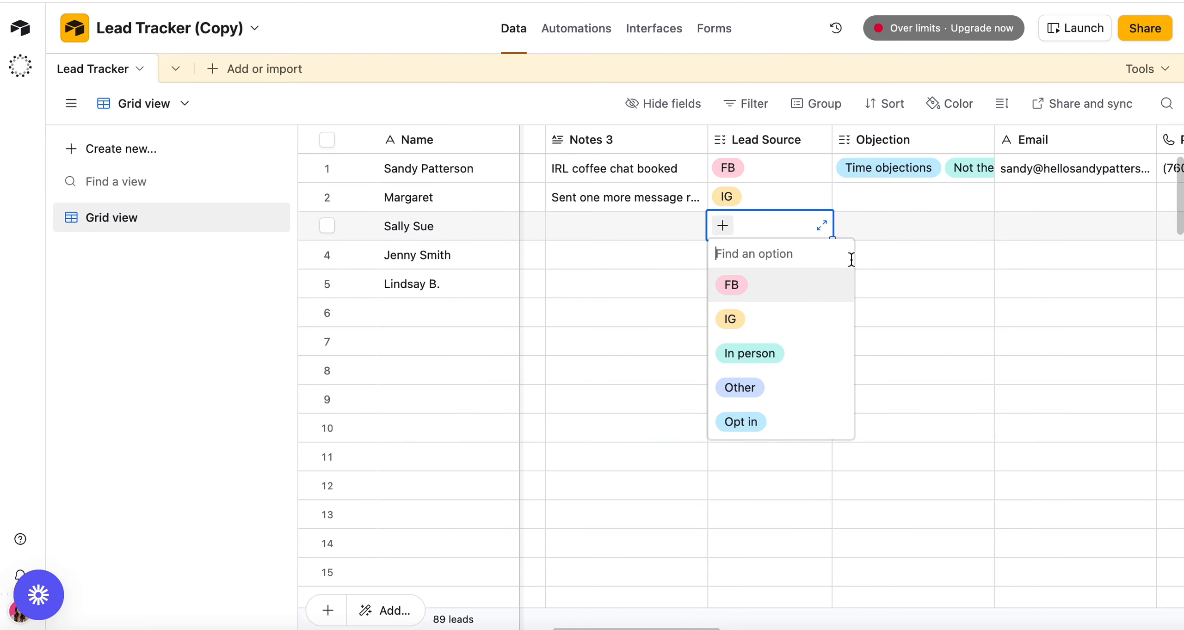
pyautogui.click(950, 283)
# Browse the Objection options for the lead in row 2 and set the field to "Just looking".
pyautogui.hscroll(1, 920, 236)
pyautogui.hscroll(5, 919, 234)
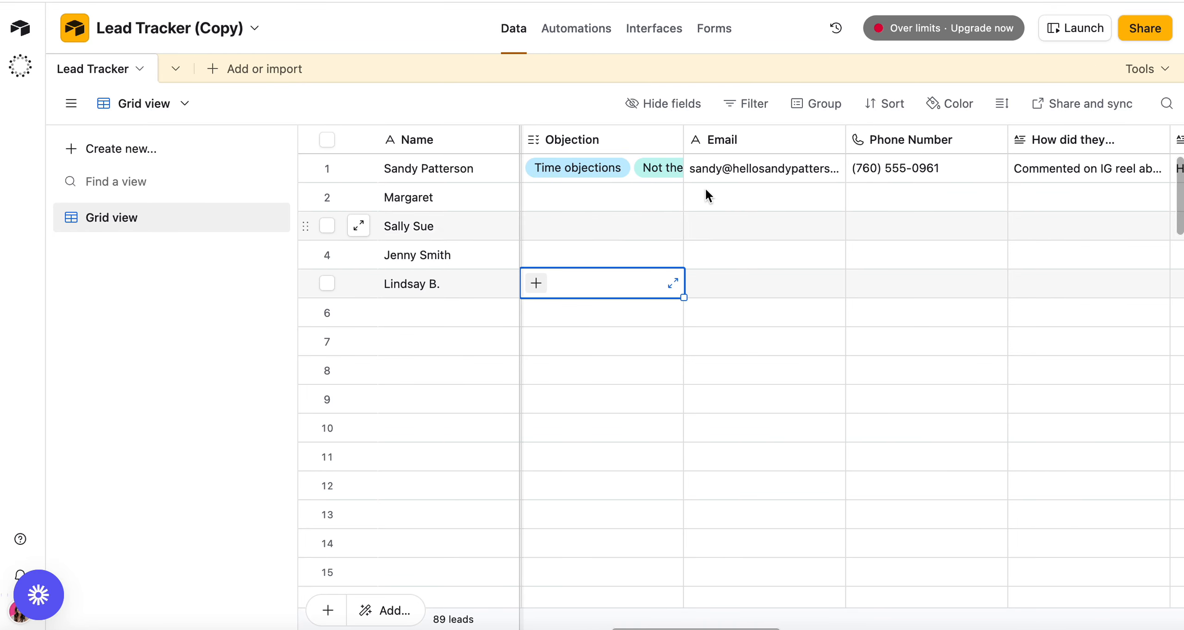
pyautogui.click(669, 140)
pyautogui.click(882, 288)
pyautogui.click(620, 205)
pyautogui.click(554, 196)
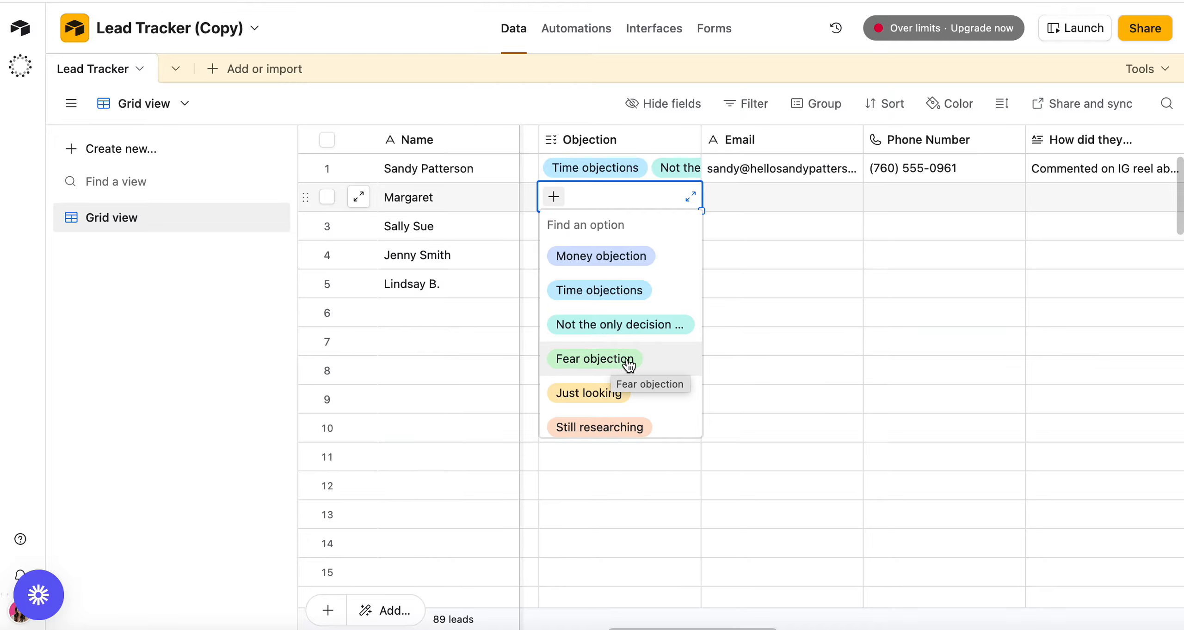
pyautogui.scroll(-2, 615, 365)
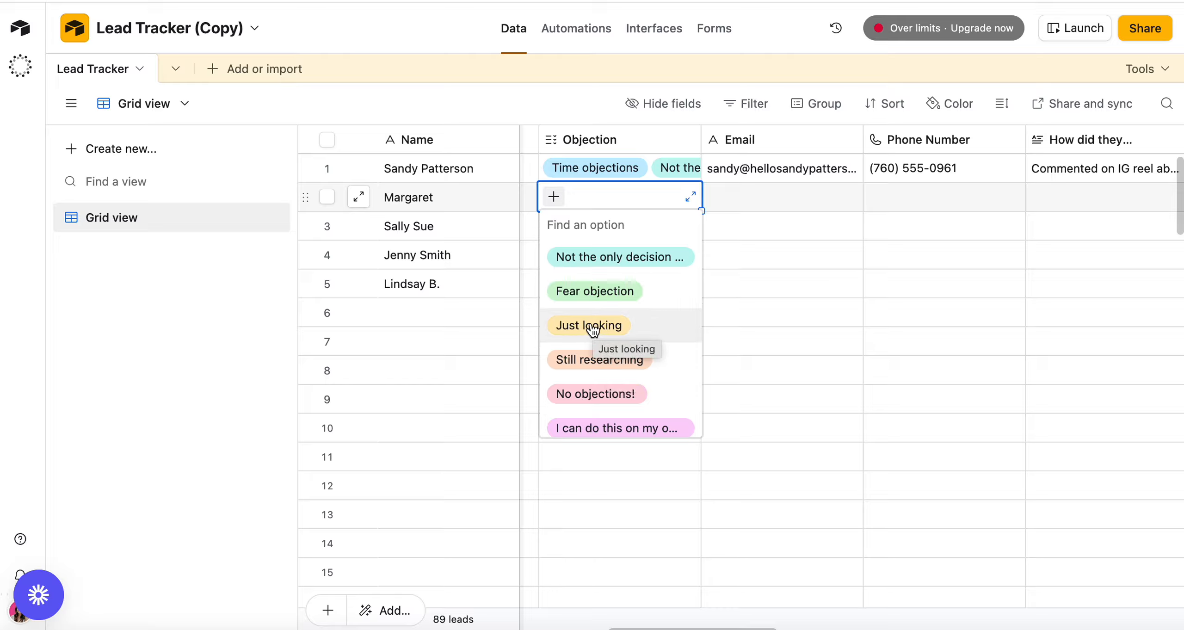
pyautogui.scroll(-1, 658, 324)
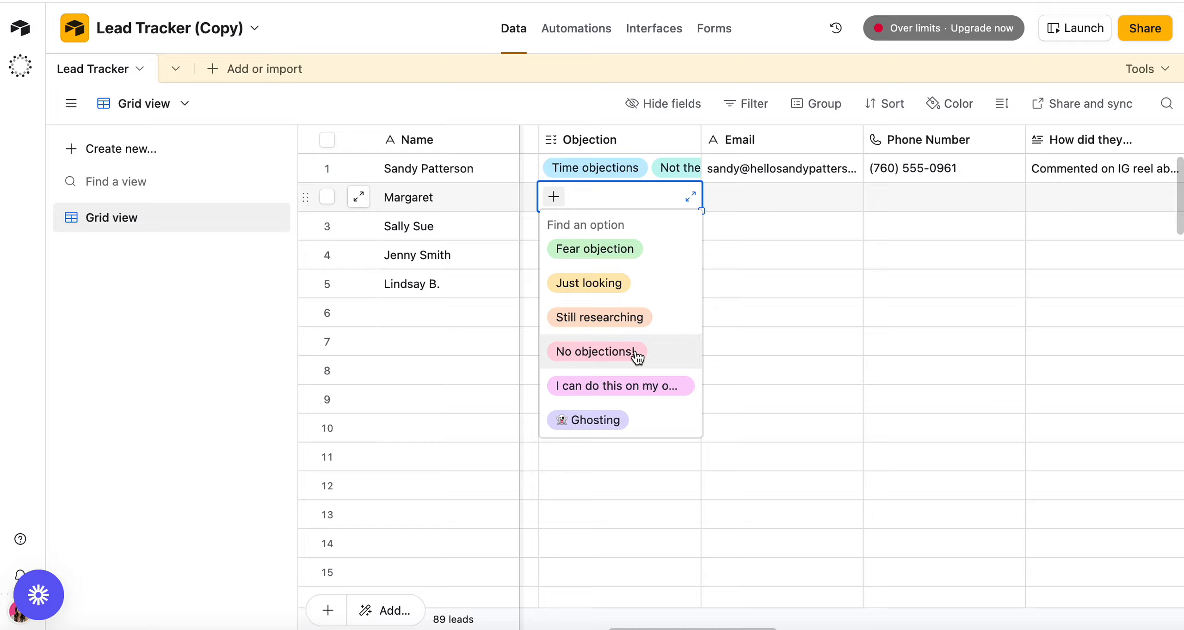
pyautogui.scroll(-2, 654, 400)
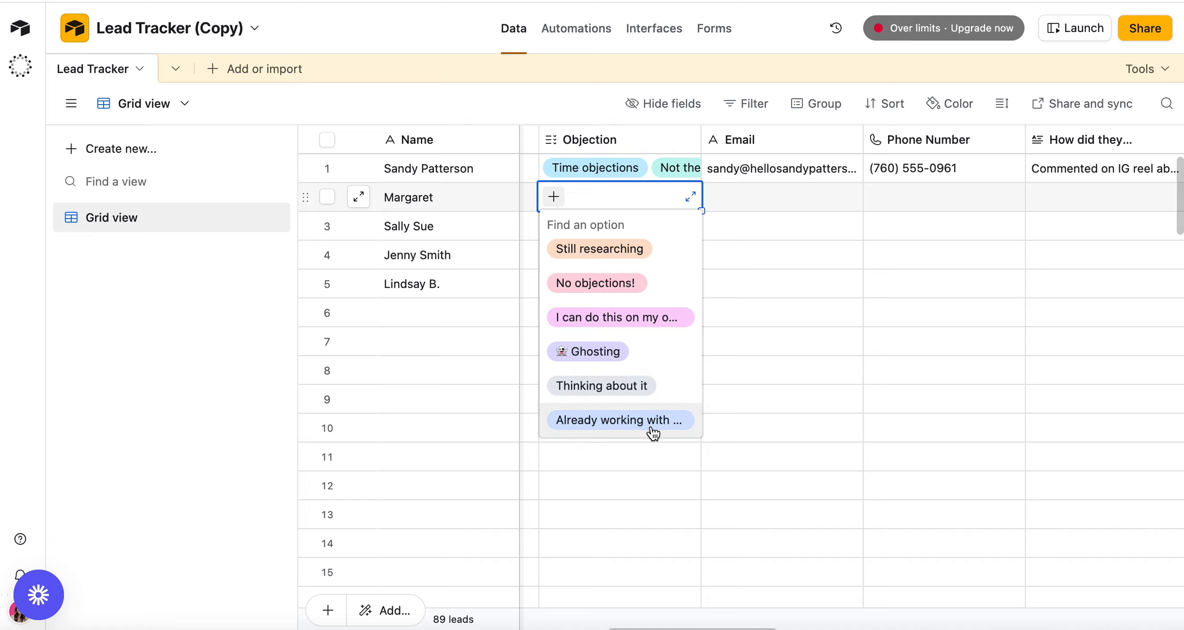
pyautogui.scroll(5, 629, 270)
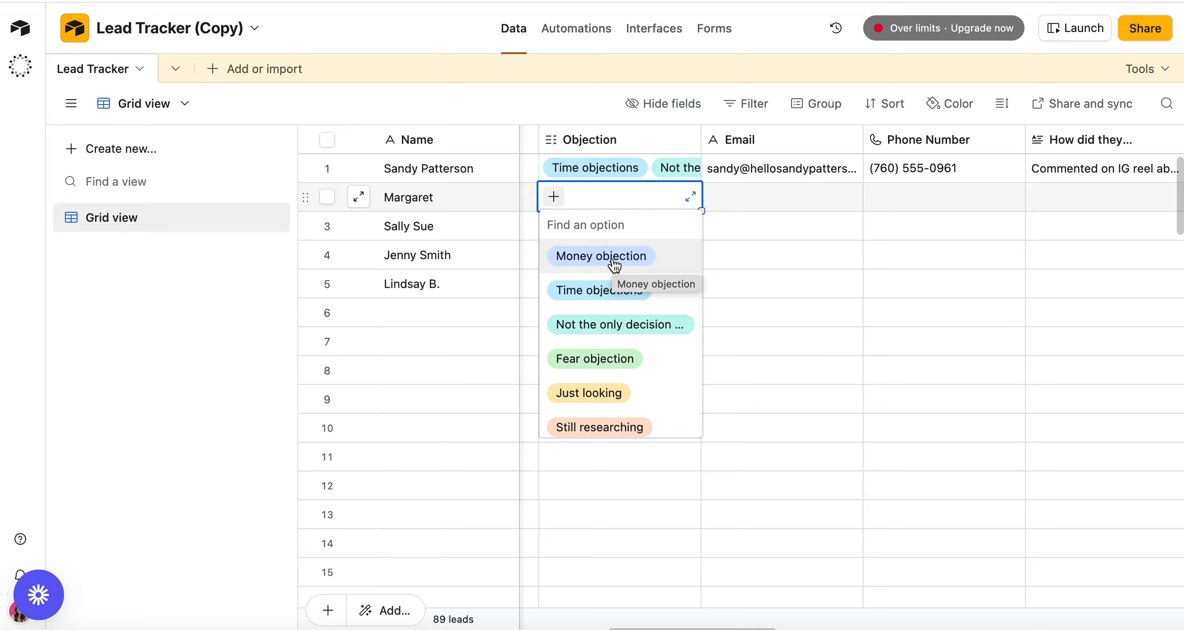
pyautogui.scroll(-3, 613, 319)
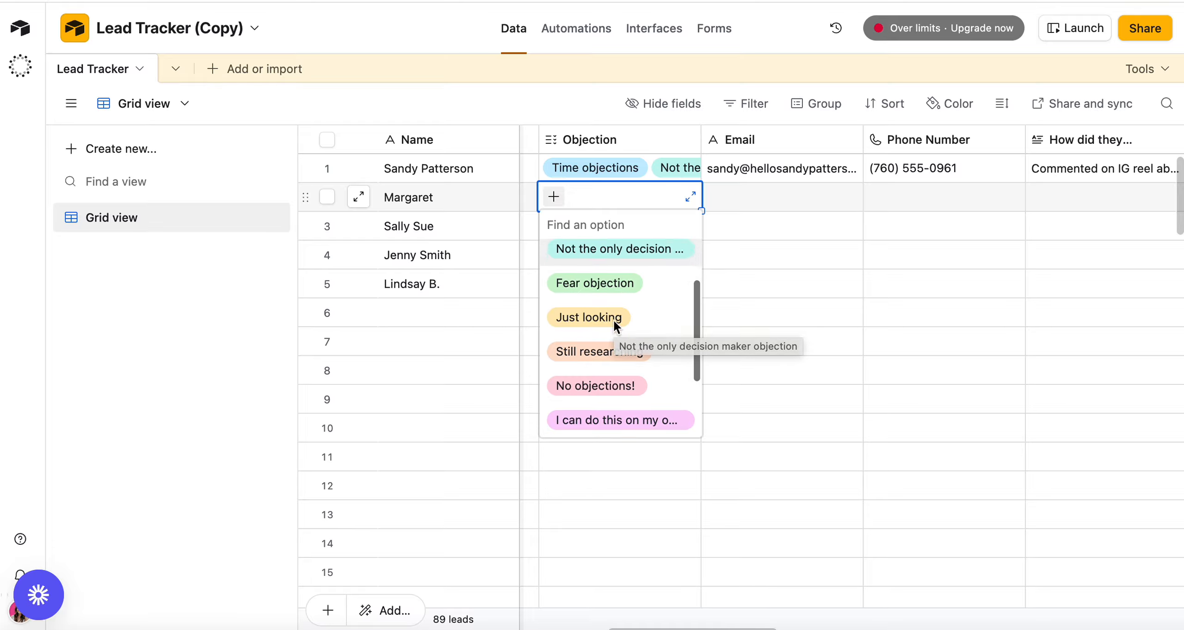
pyautogui.click(603, 287)
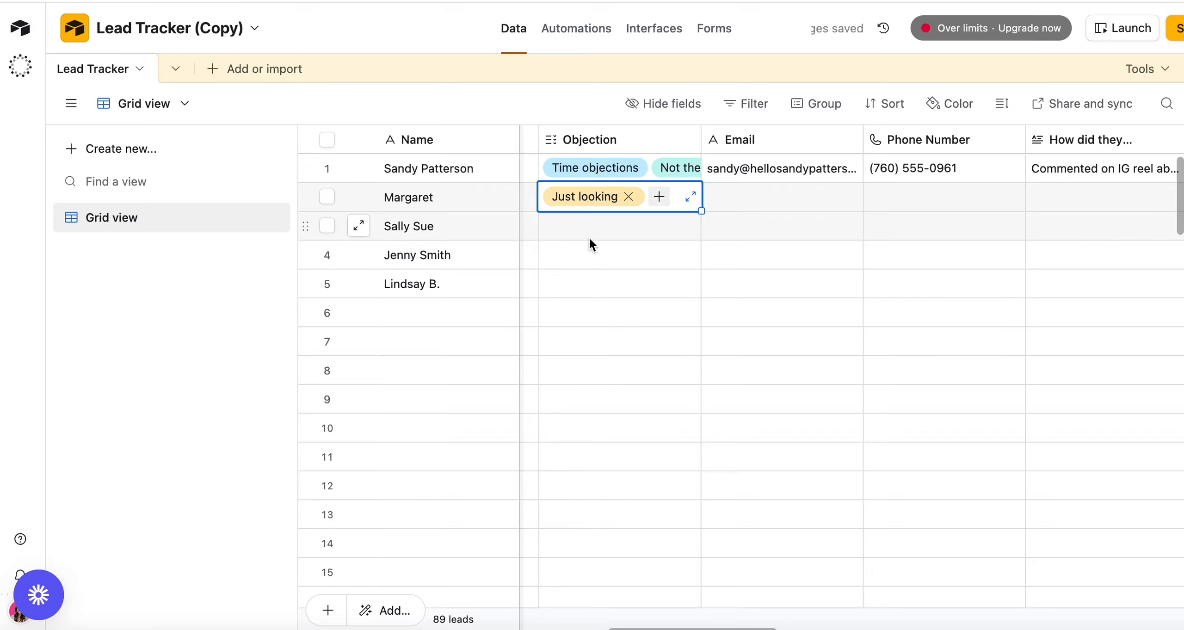
# Examine the full list of Objection options for the lead in row 3 without selecting any.
pyautogui.click(583, 226)
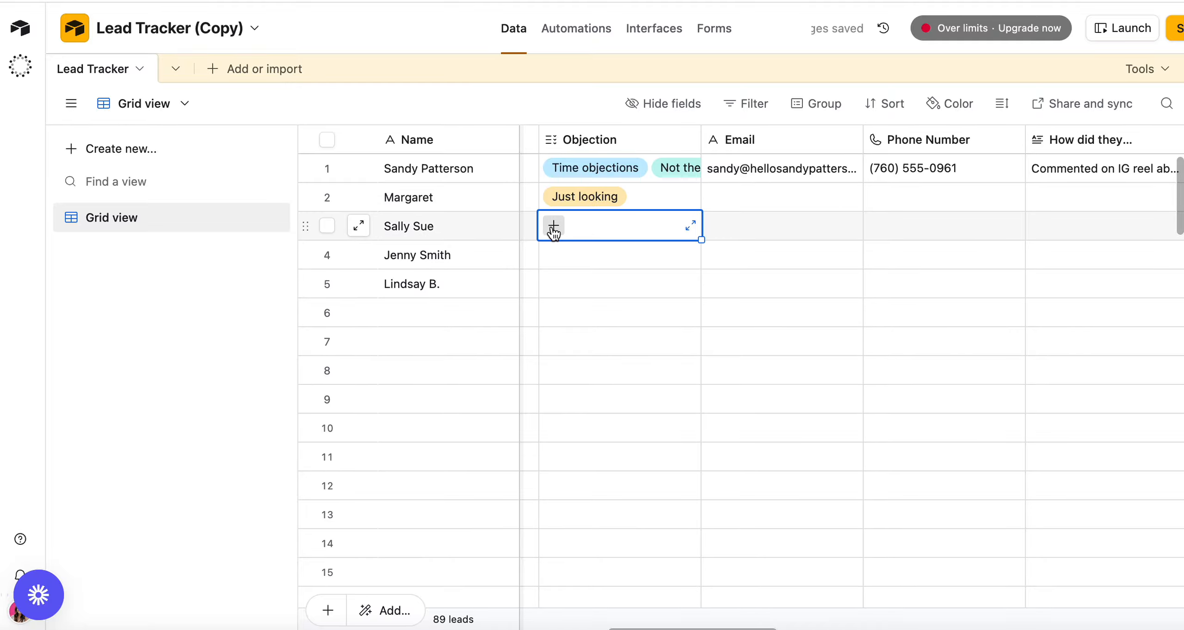
pyautogui.hscroll(-2, 566, 233)
pyautogui.click(589, 225)
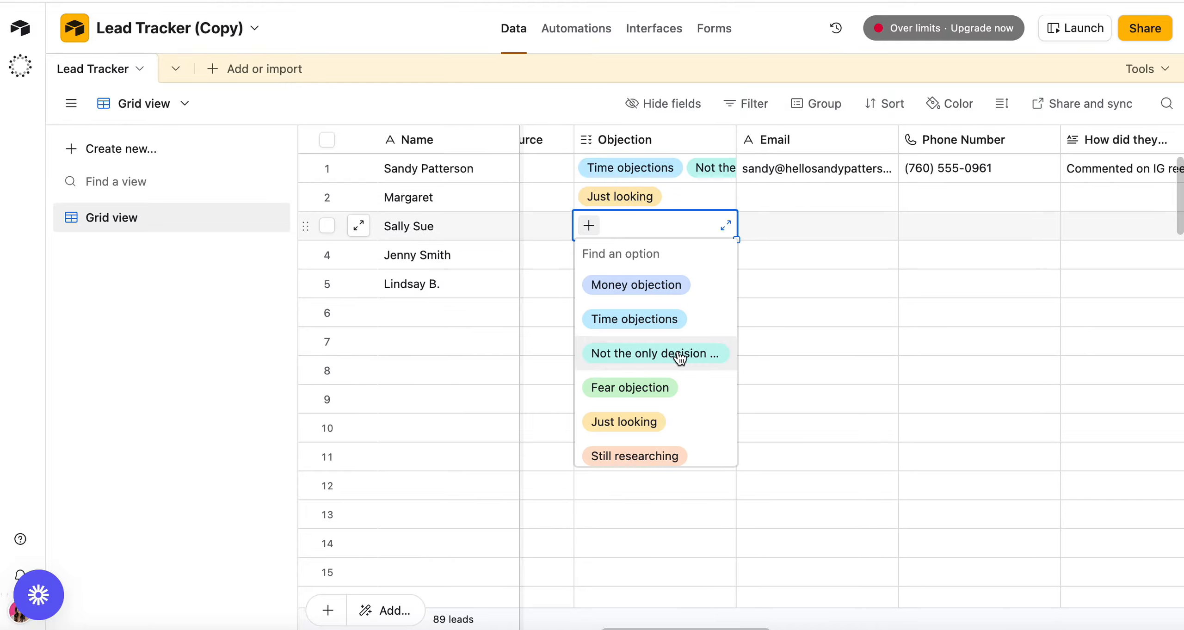
pyautogui.scroll(-4, 677, 349)
pyautogui.scroll(1, 660, 309)
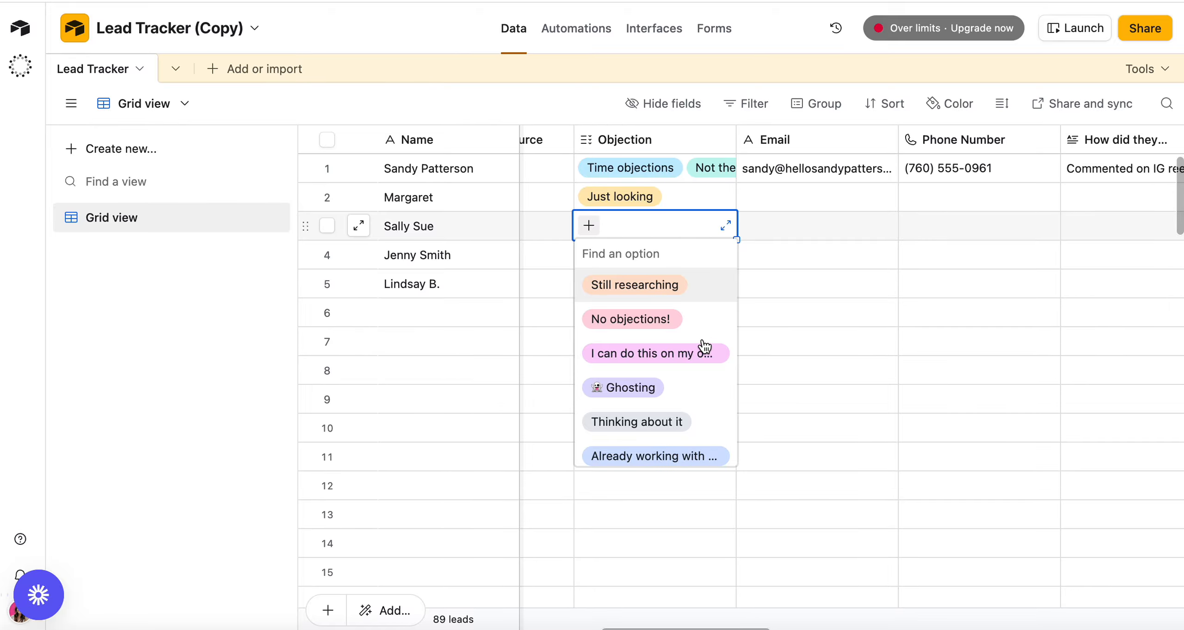
pyautogui.moveTo(794, 266); pyautogui.dragTo(794, 270)
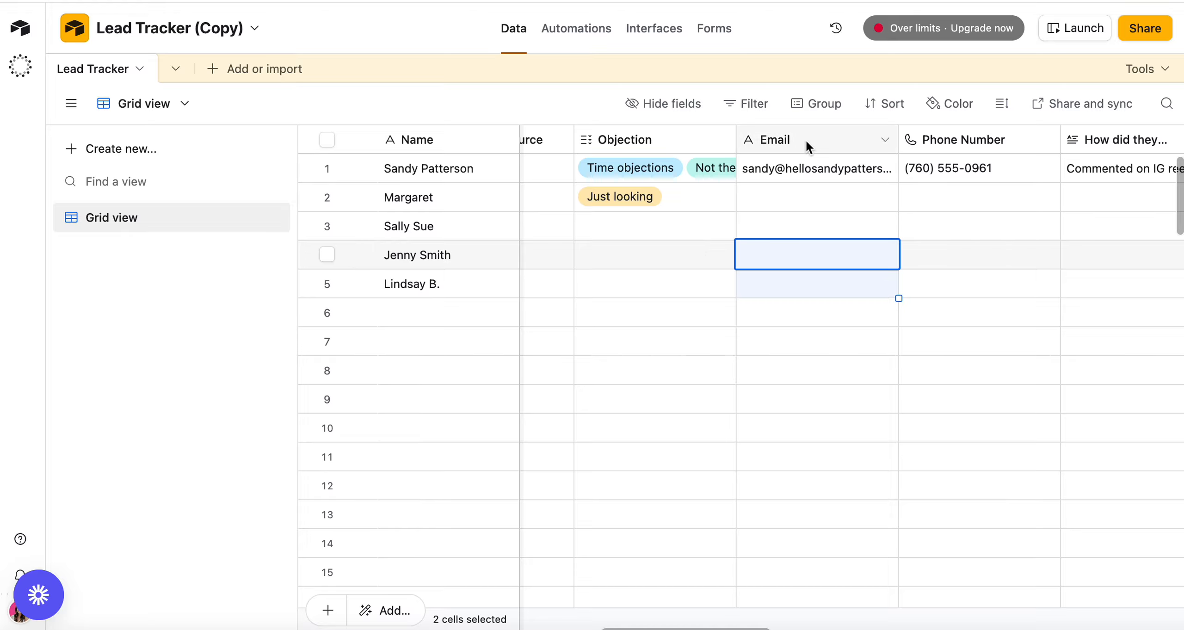
# Look over the Email and Phone Number fields and review all leads' Temp Check, Status and dated notes once more.
pyautogui.hscroll(2, 806, 138)
pyautogui.hscroll(2, 806, 138)
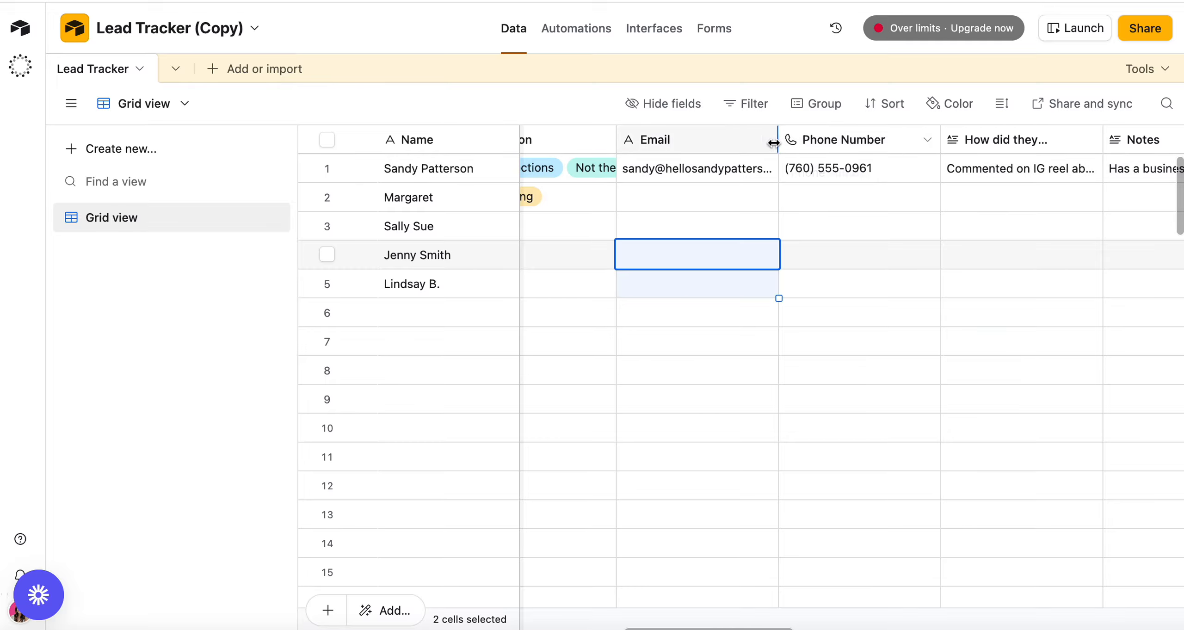
pyautogui.hscroll(-5, 735, 145)
pyautogui.hscroll(-5, 735, 151)
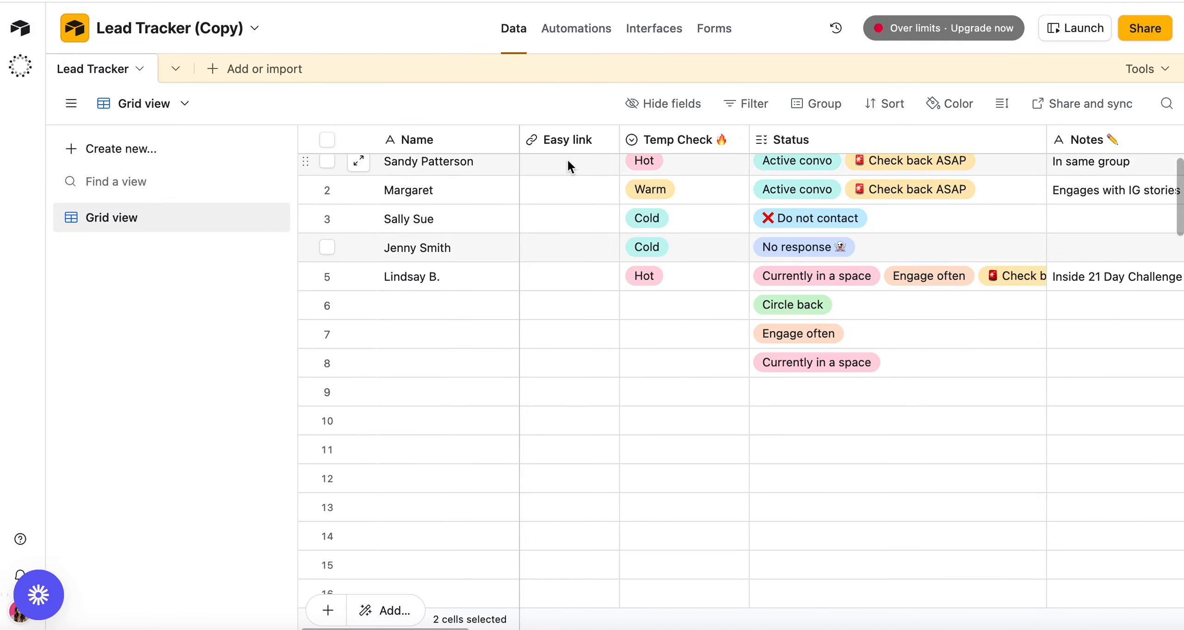
pyautogui.hscroll(10, 931, 255)
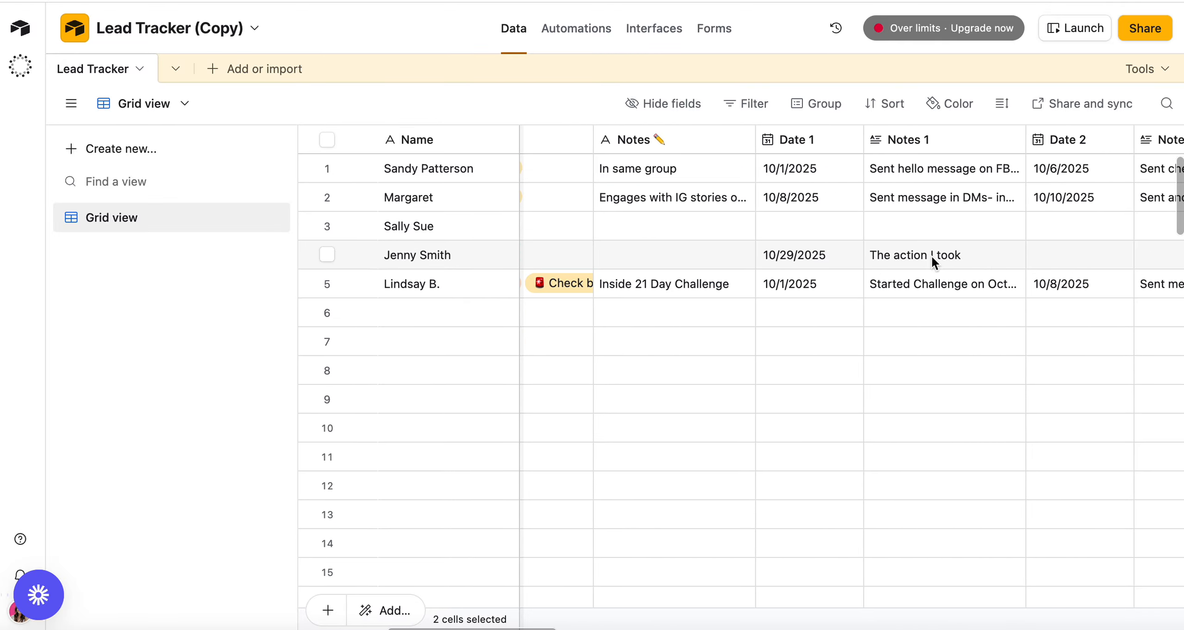
pyautogui.hscroll(-10, 877, 239)
pyautogui.scroll(1, 571, 158)
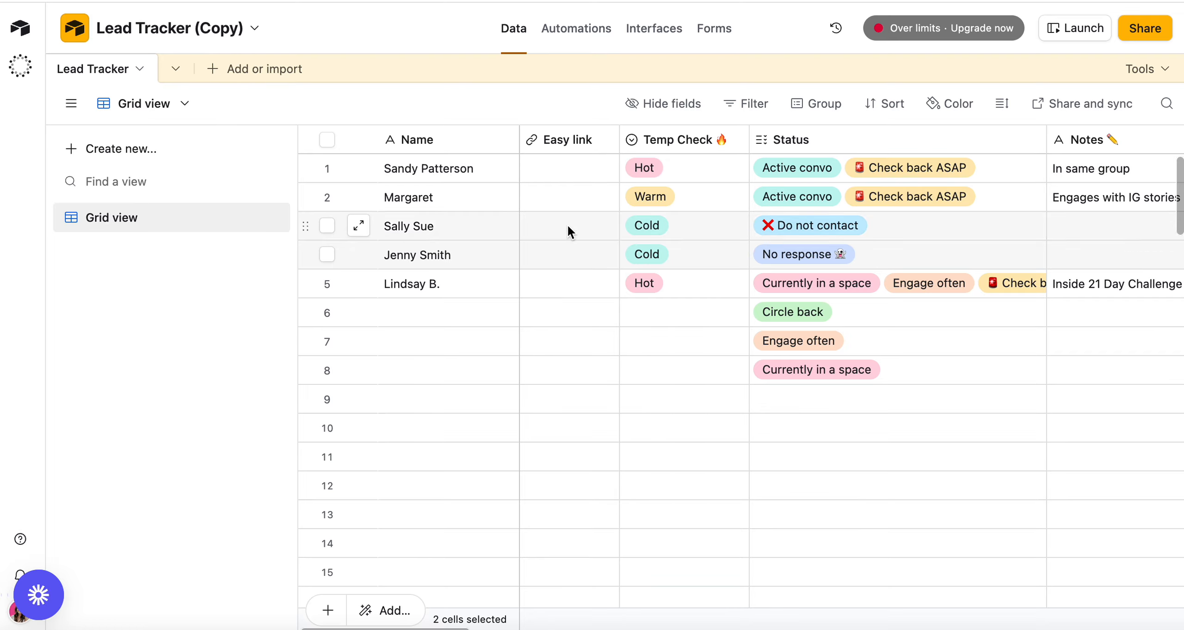
pyautogui.hscroll(8, 908, 198)
pyautogui.hscroll(-8, 1032, 195)
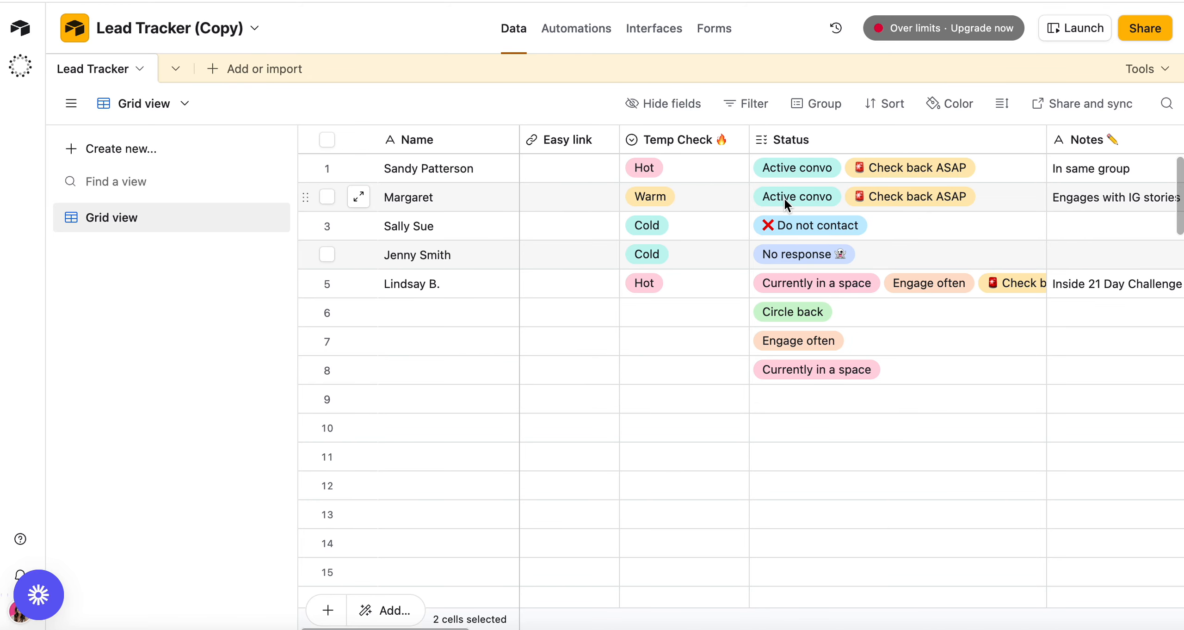
pyautogui.hscroll(15, 784, 198)
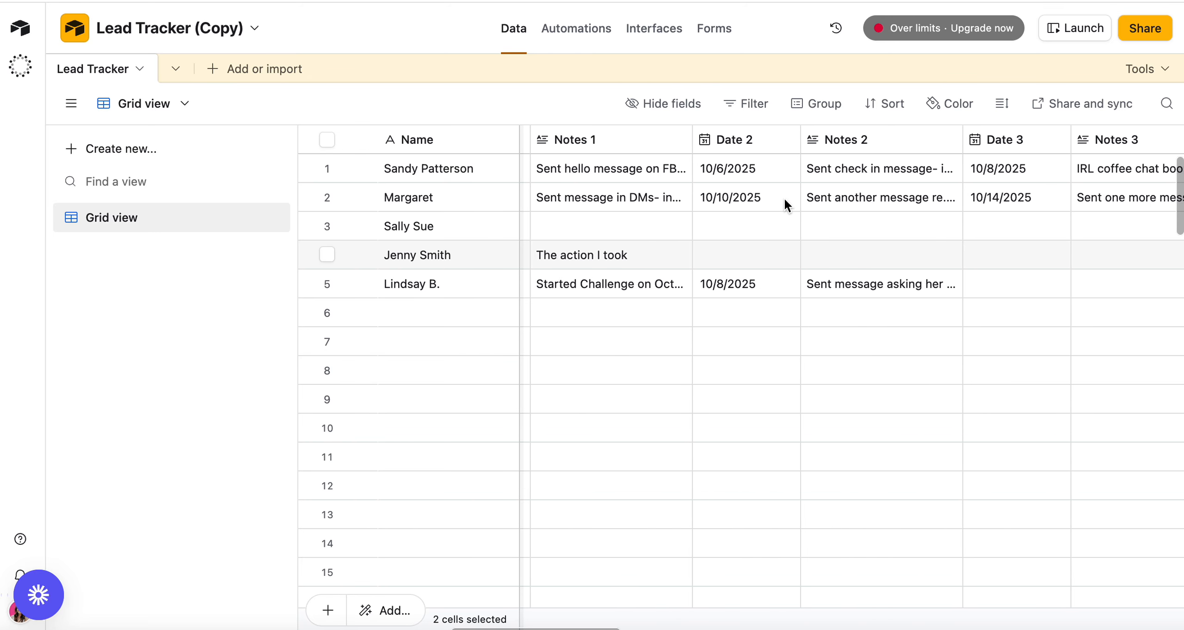
# Widen the "How did they engage?" field until its full name and the row 1 entry fit on one line.
pyautogui.hscroll(15, 785, 198)
pyautogui.hscroll(3, 784, 202)
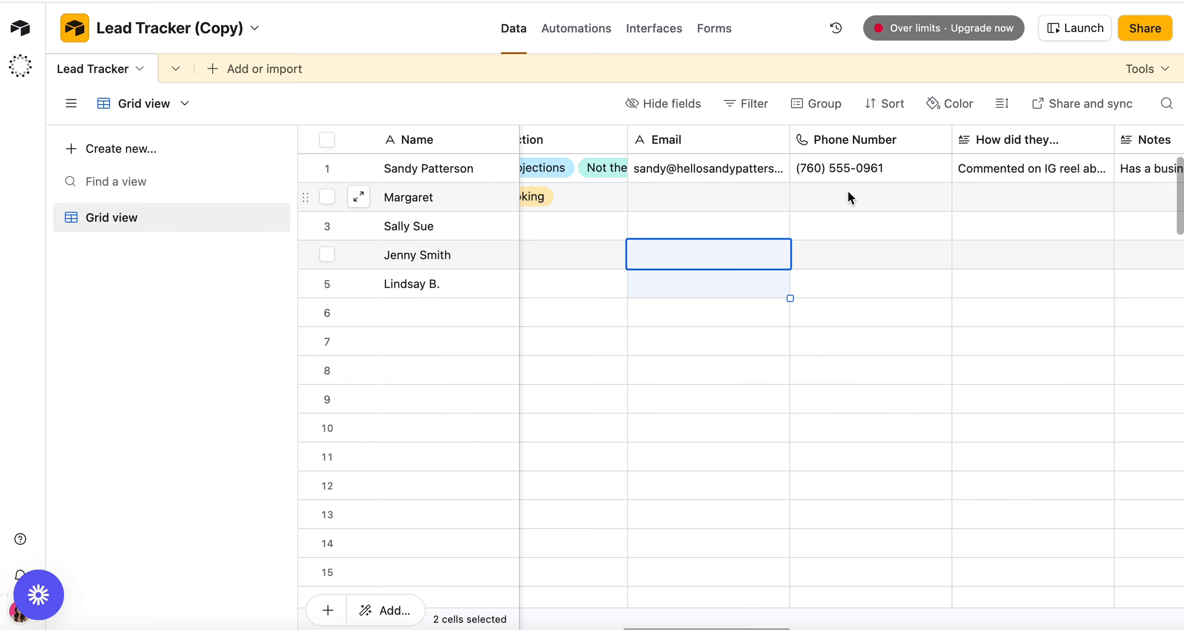
pyautogui.hscroll(2, 849, 193)
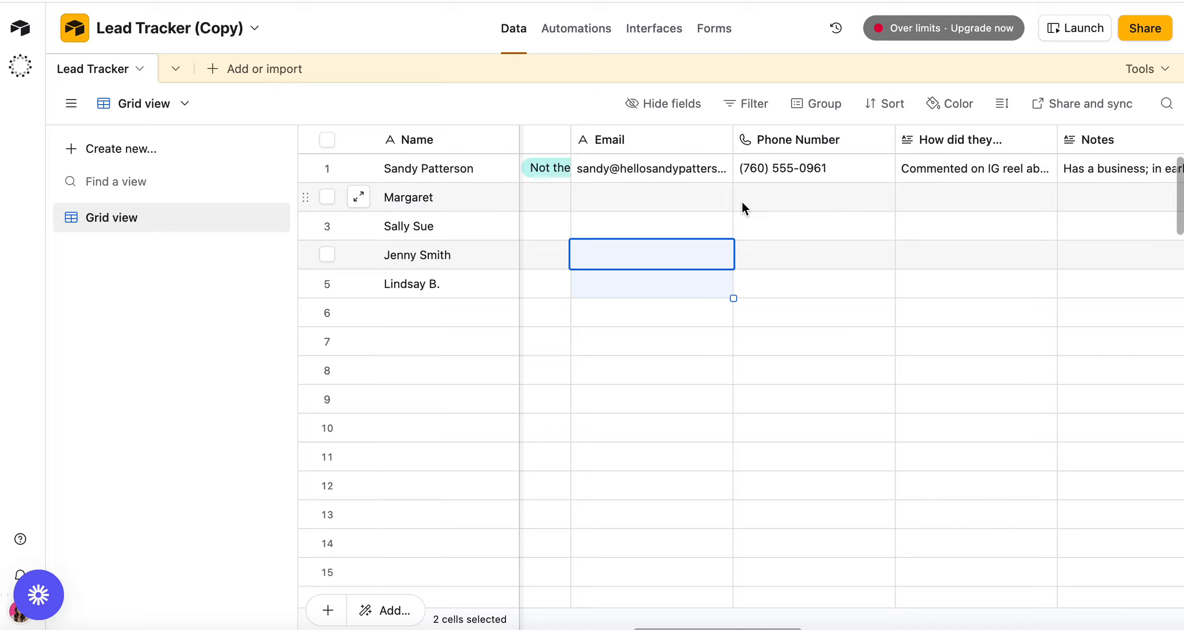
pyautogui.hscroll(6, 742, 200)
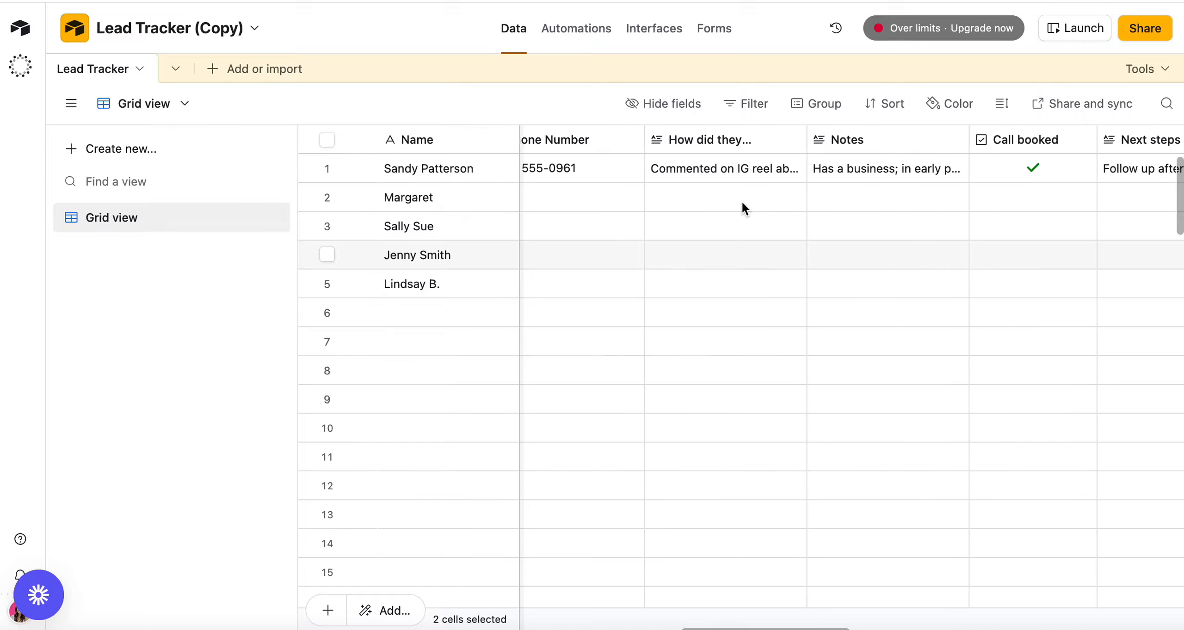
pyautogui.click(719, 139)
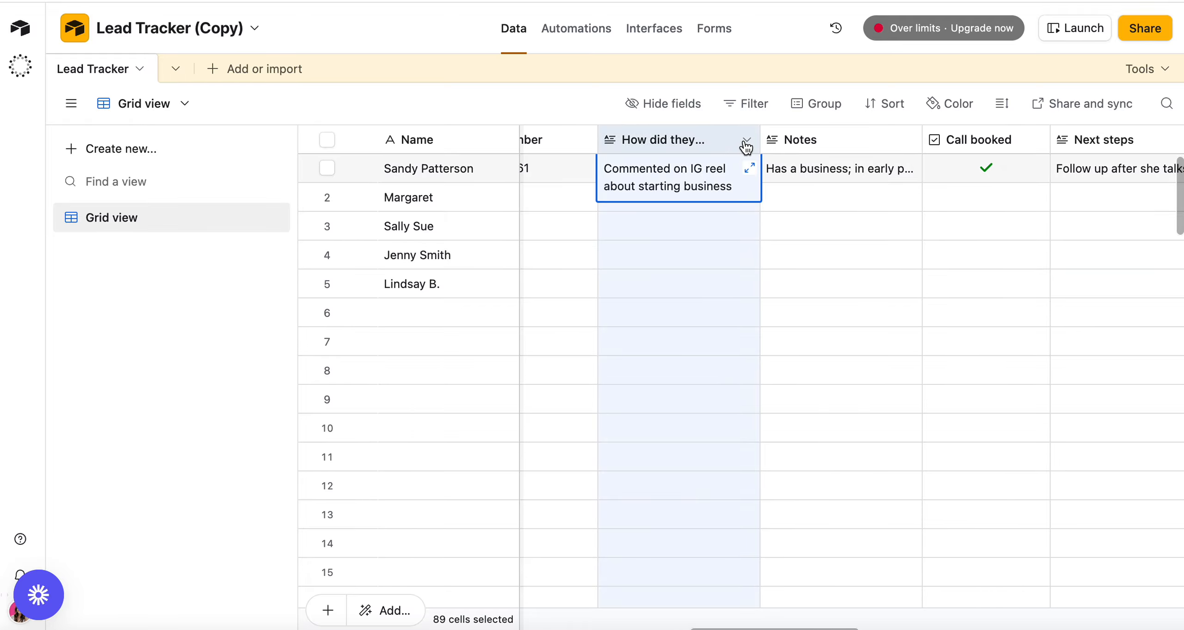
pyautogui.click(745, 145)
pyautogui.click(745, 145)
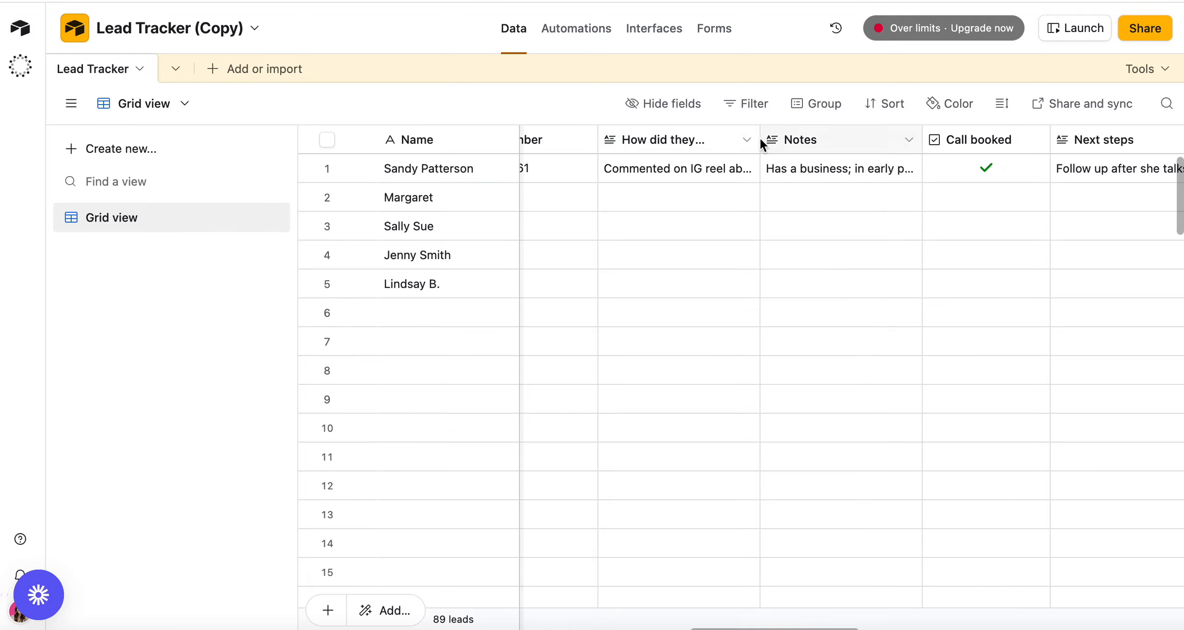
pyautogui.moveTo(759, 137); pyautogui.dragTo(892, 135)
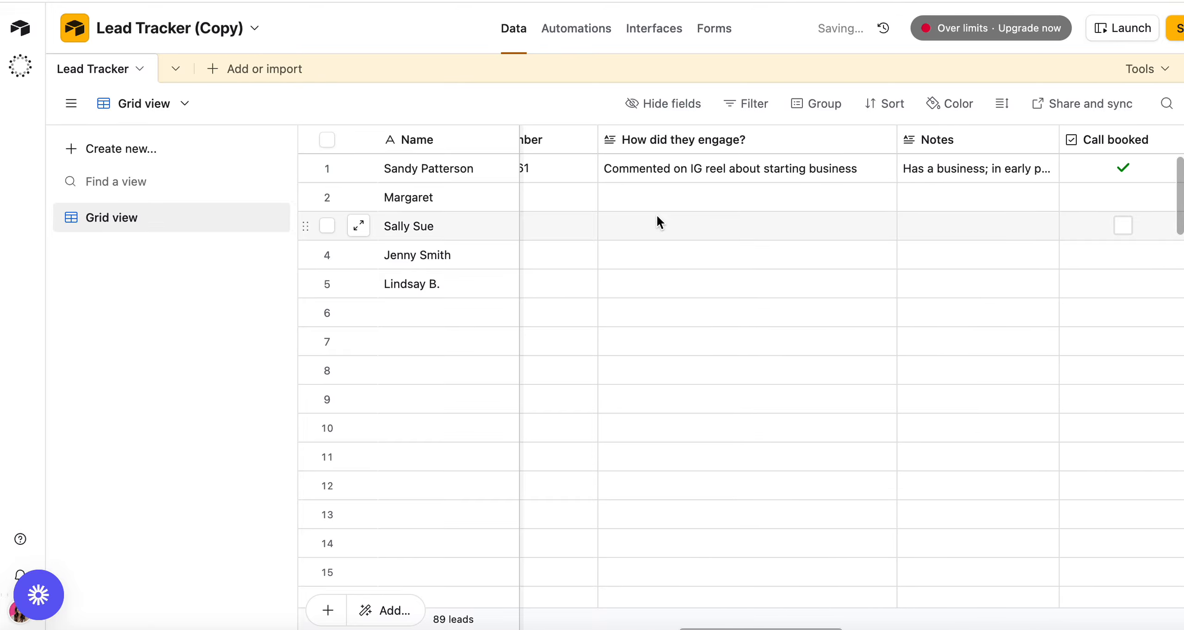
# Read the "How did they engage?" and Notes entries in full for the lead in row 1.
pyautogui.click(652, 202)
pyautogui.click(628, 171)
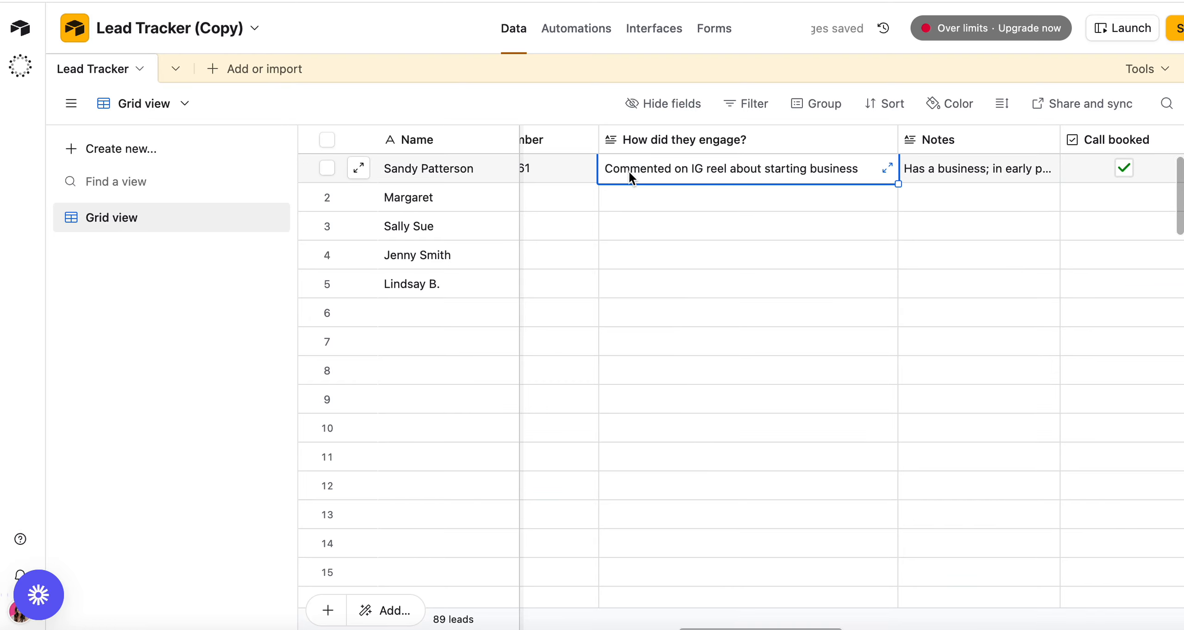
pyautogui.click(624, 173)
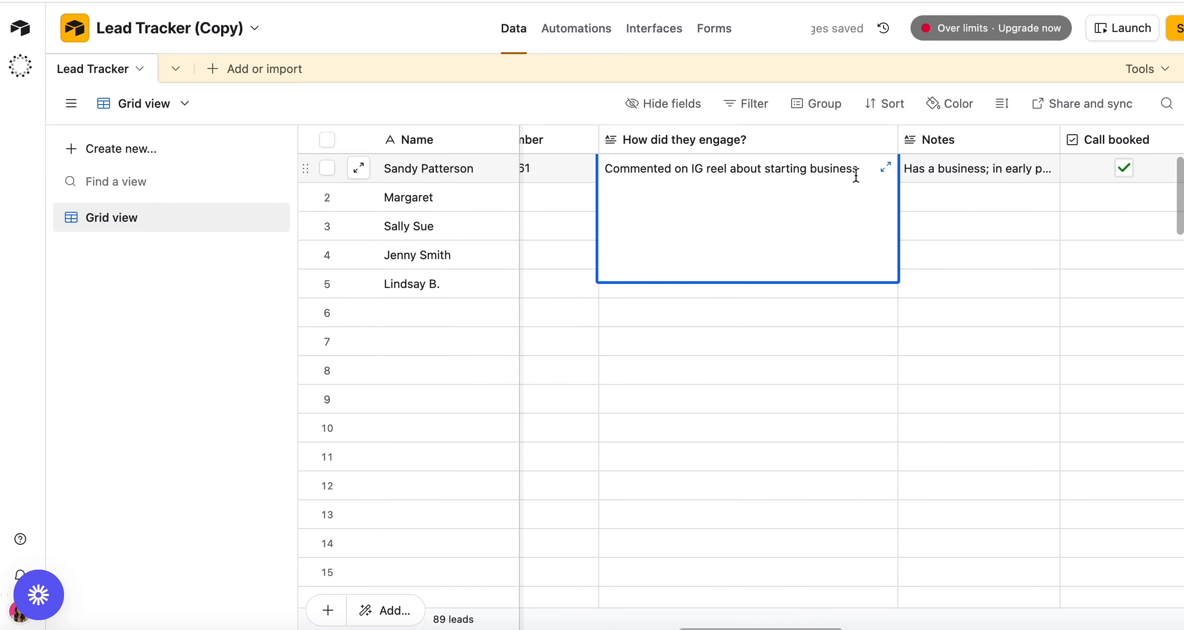
pyautogui.click(657, 311)
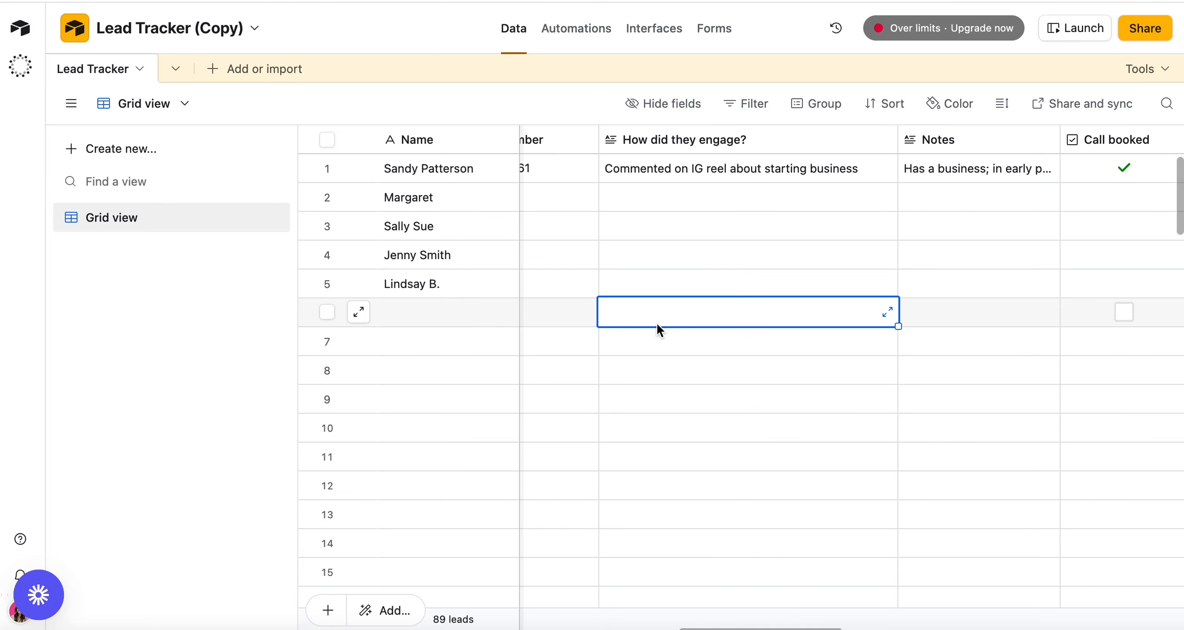
pyautogui.doubleClick(645, 170)
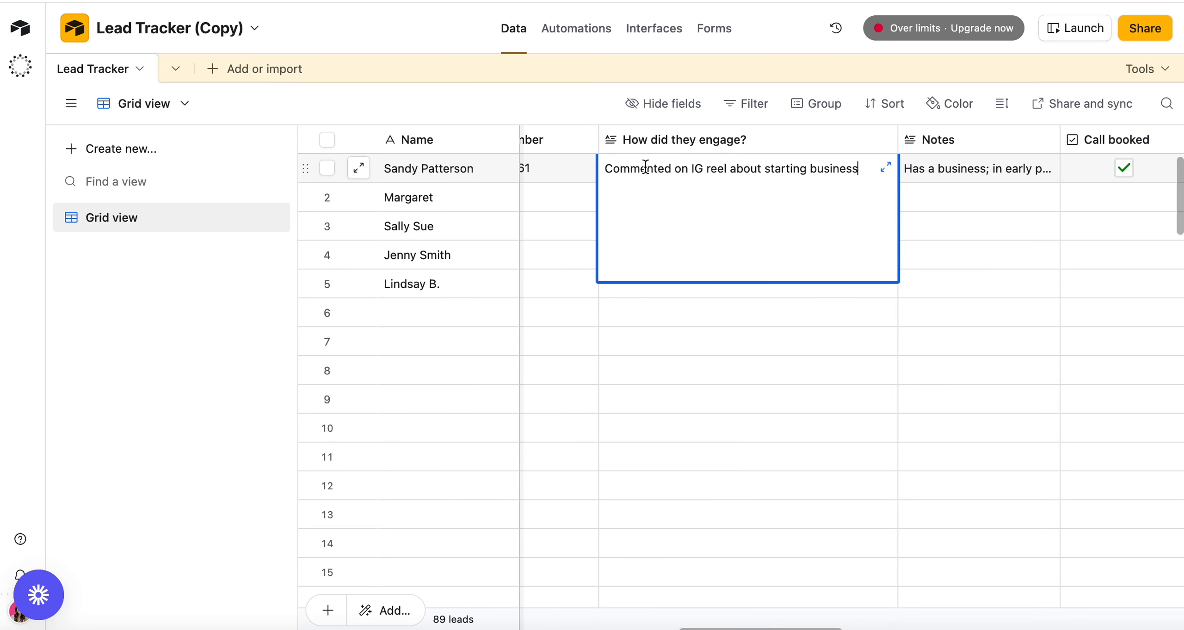
pyautogui.click(636, 321)
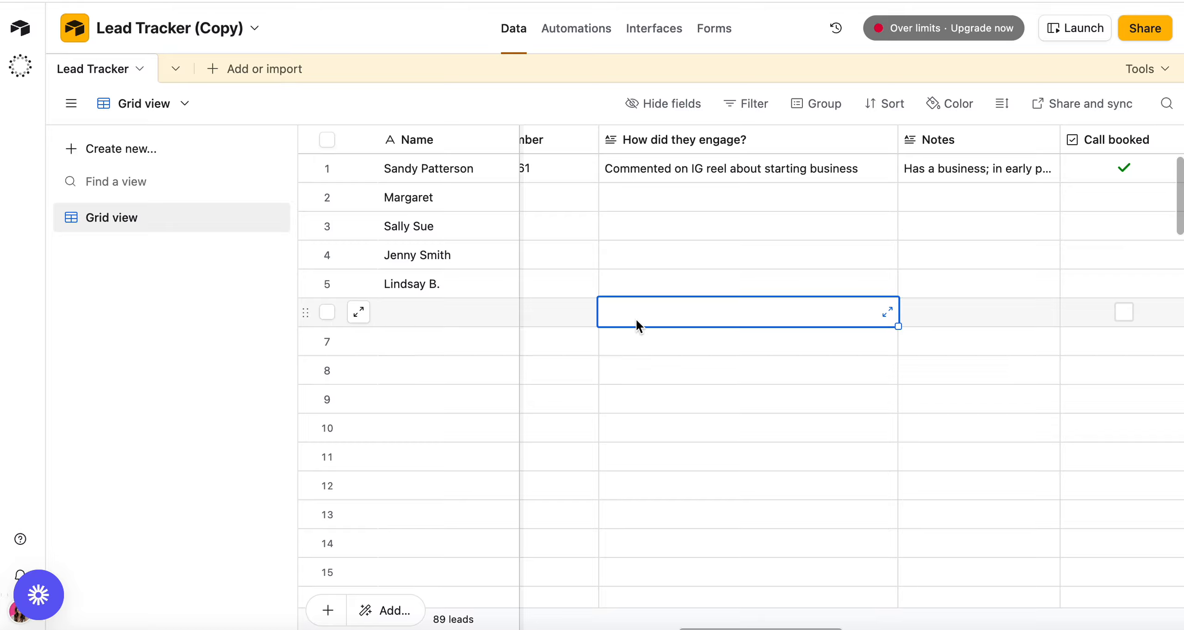
pyautogui.hscroll(5, 636, 318)
pyautogui.hscroll(1, 785, 169)
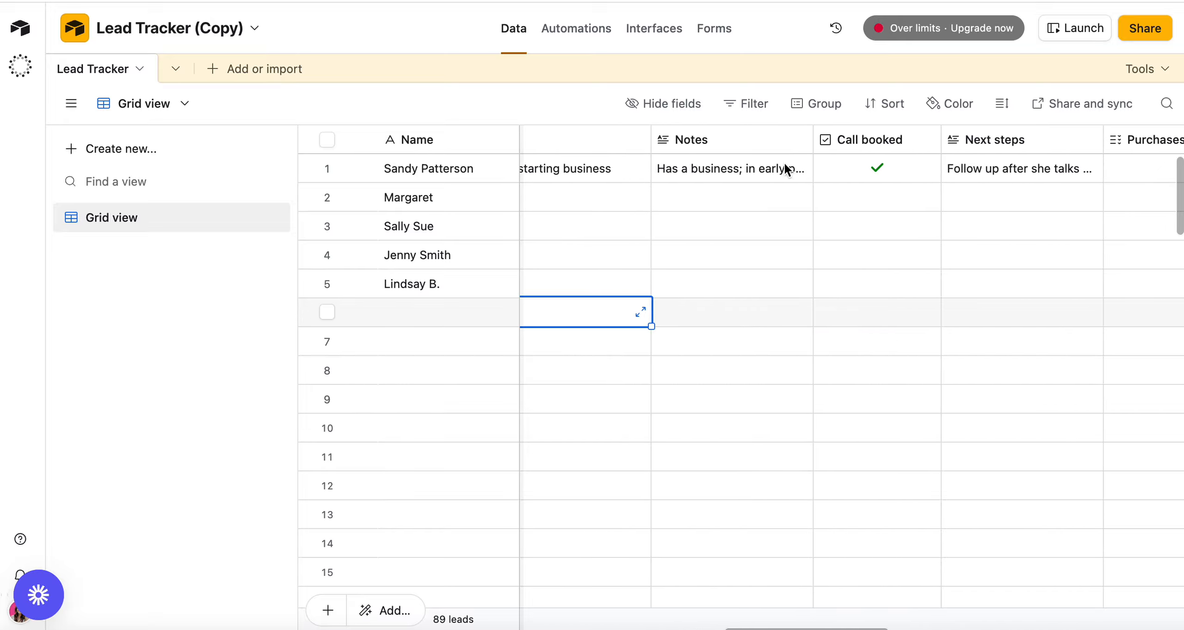
pyautogui.click(803, 139)
pyautogui.press('Escape')
pyautogui.click(716, 174)
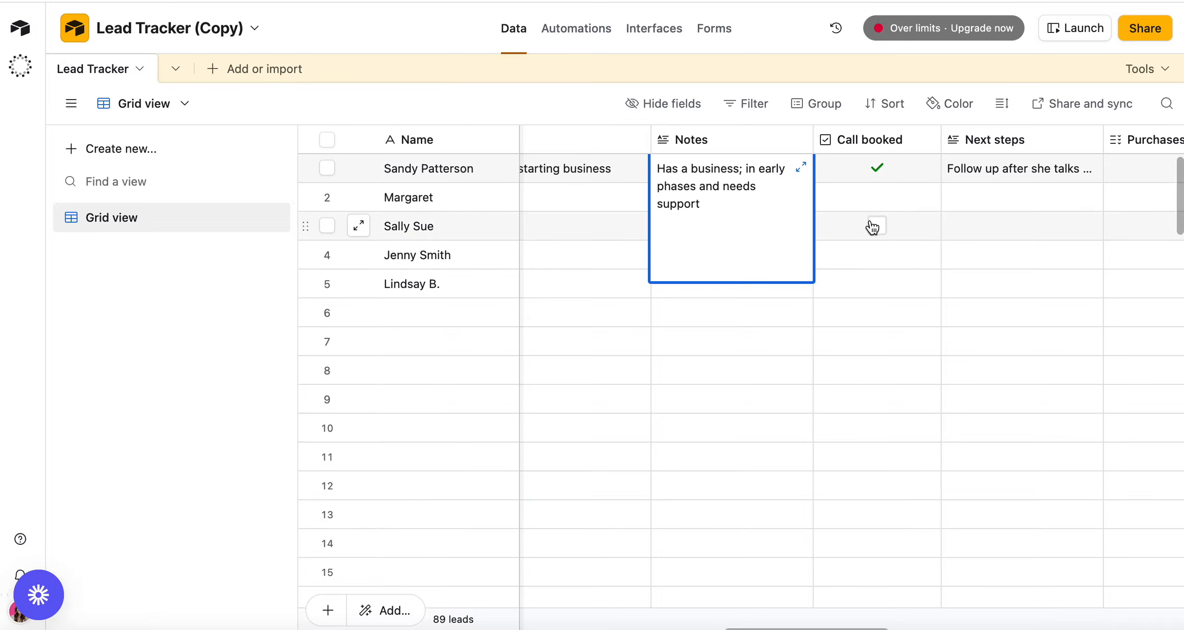
pyautogui.click(927, 226)
# Mark Call booked for the lead in row 2.
pyautogui.hscroll(2, 929, 216)
pyautogui.hscroll(3, 929, 225)
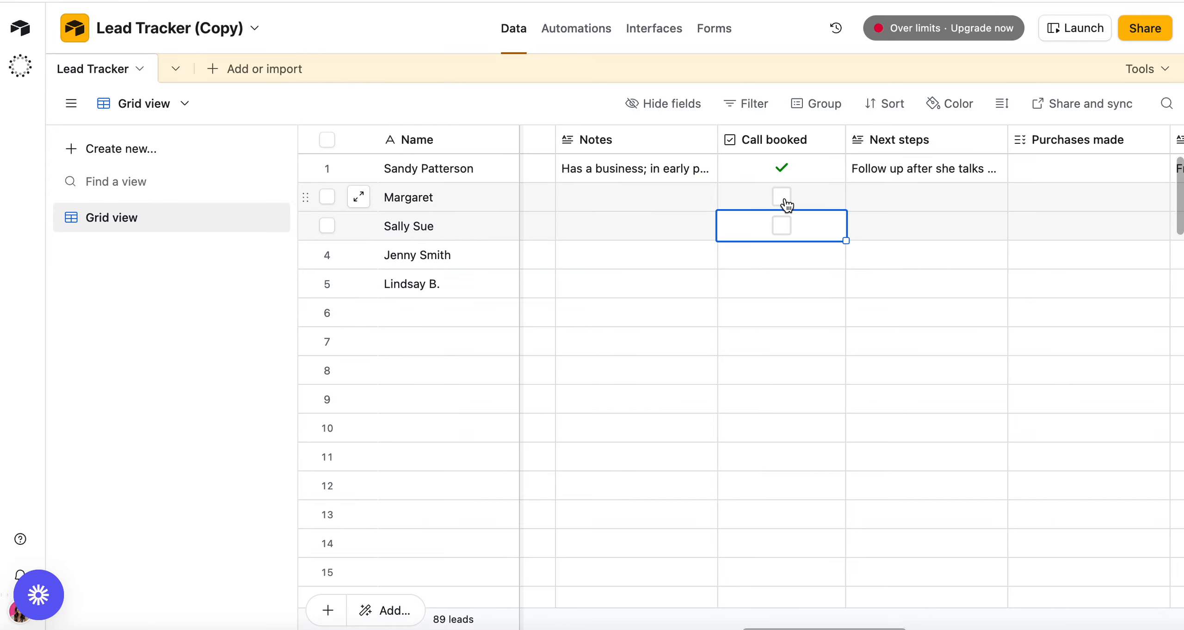
pyautogui.click(782, 197)
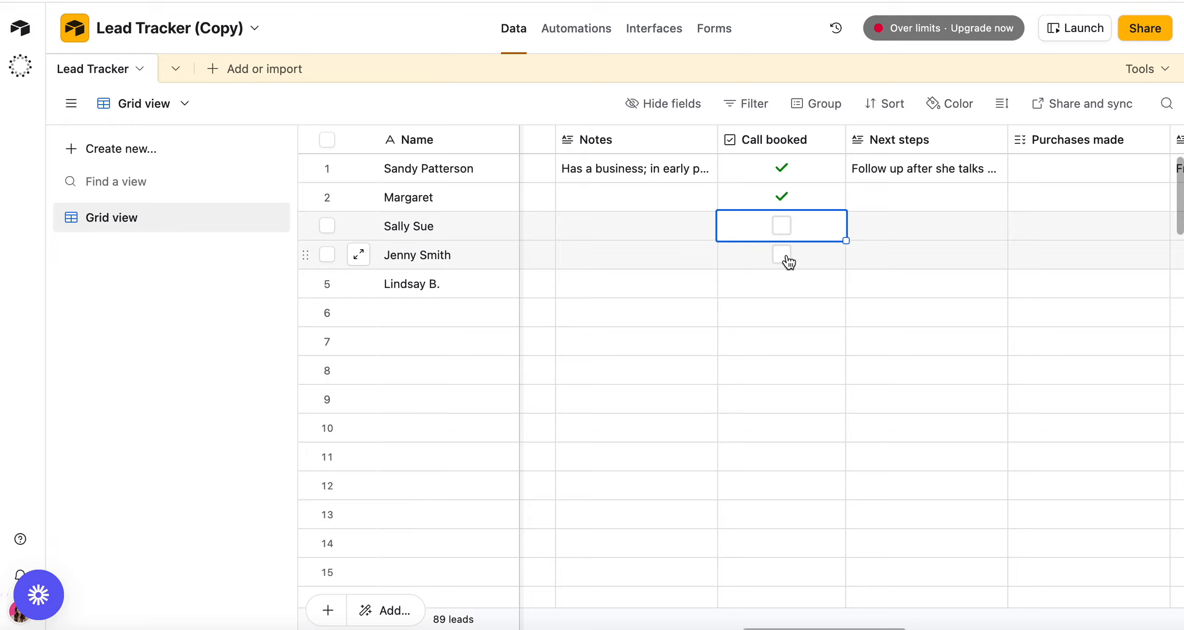
# Try moving the Call booked field directly after Name and marking the row 5 lead's call as booked.
pyautogui.click(814, 137)
pyautogui.moveTo(803, 138); pyautogui.dragTo(522, 153)
pyautogui.click(584, 283)
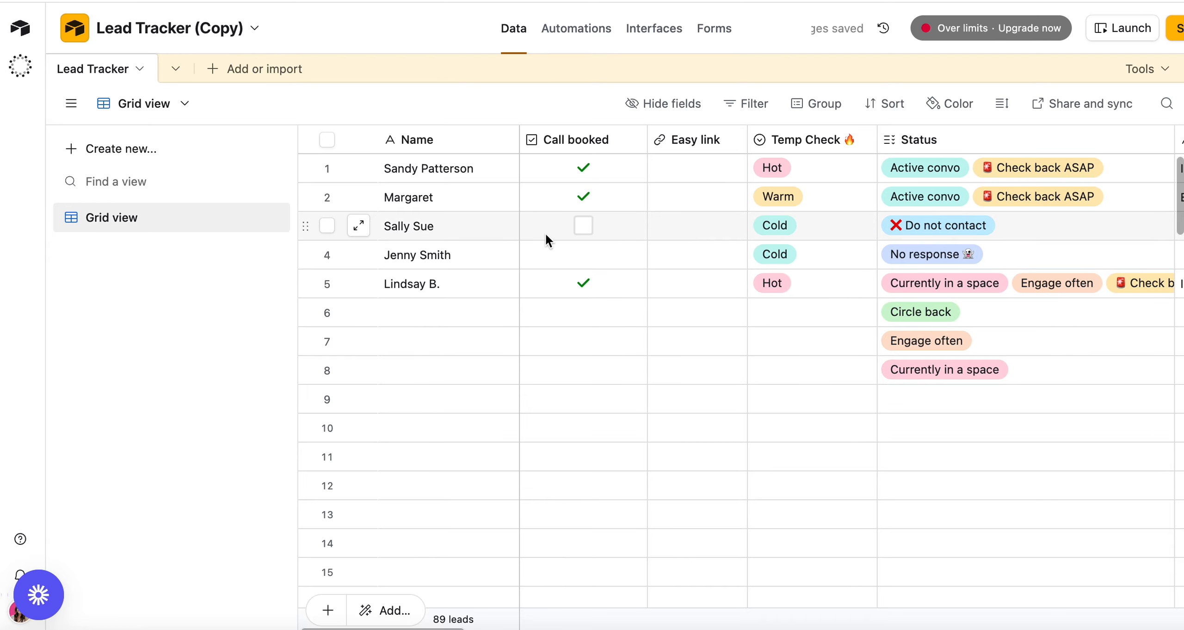
# Undo the Call booked field's move and the check mark for the lead in row 5.
pyautogui.click(786, 224)
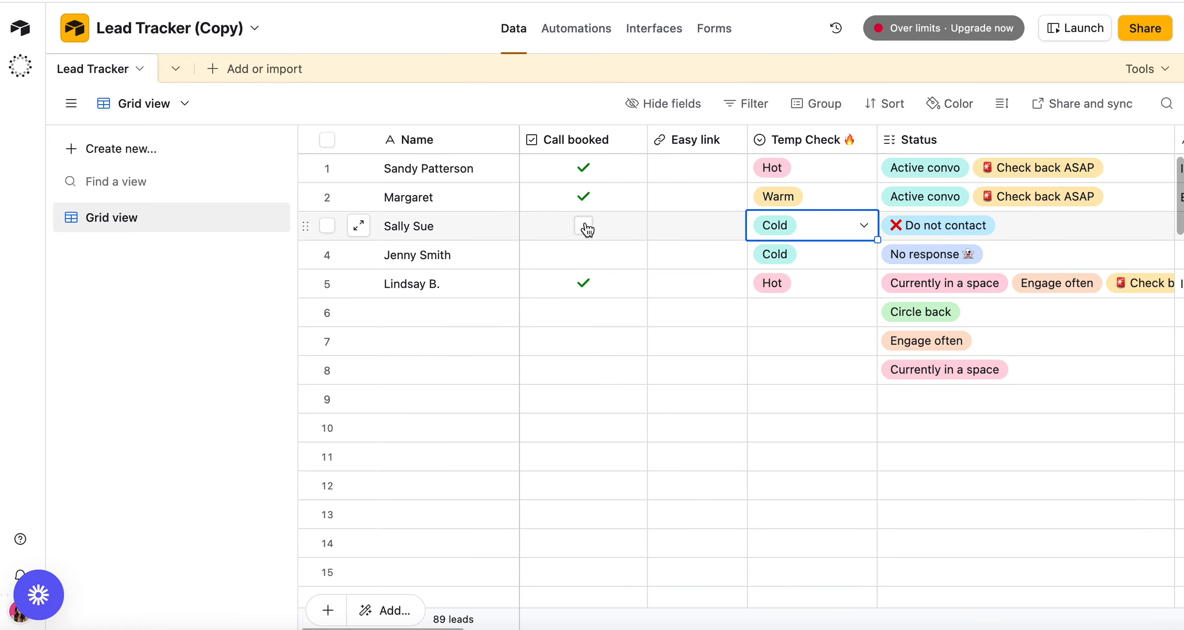
pyautogui.press('super+z')
# Read the Next steps entry for the lead in row 1 and look over its Purchases made options without choosing any.
pyautogui.hscroll(15, 926, 362)
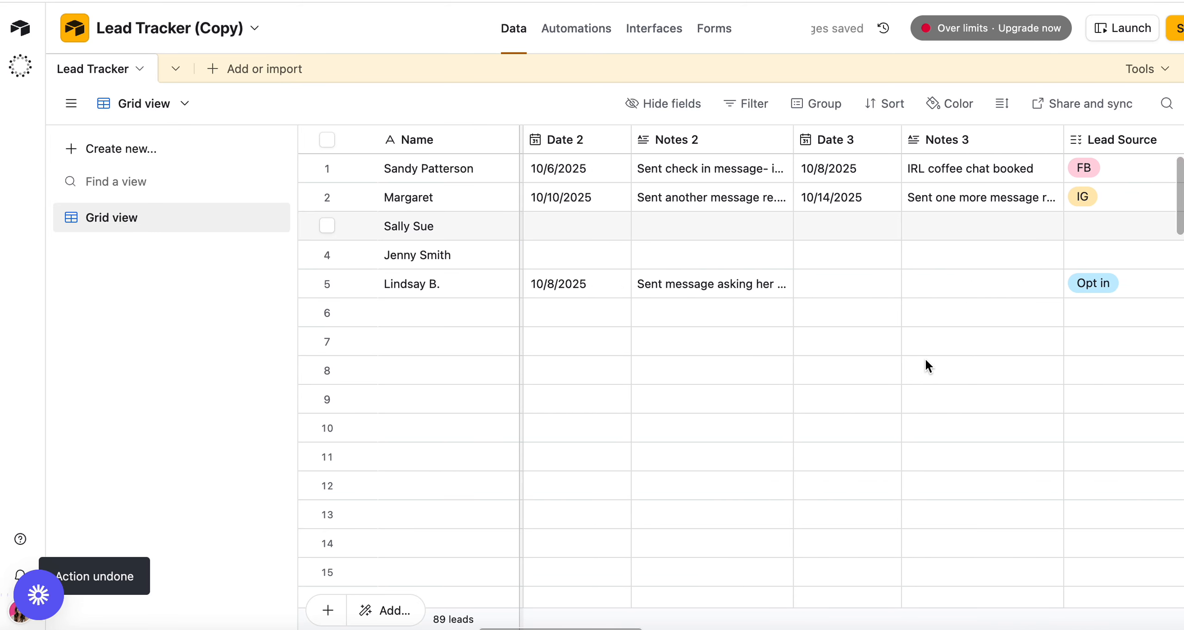
pyautogui.hscroll(10, 925, 358)
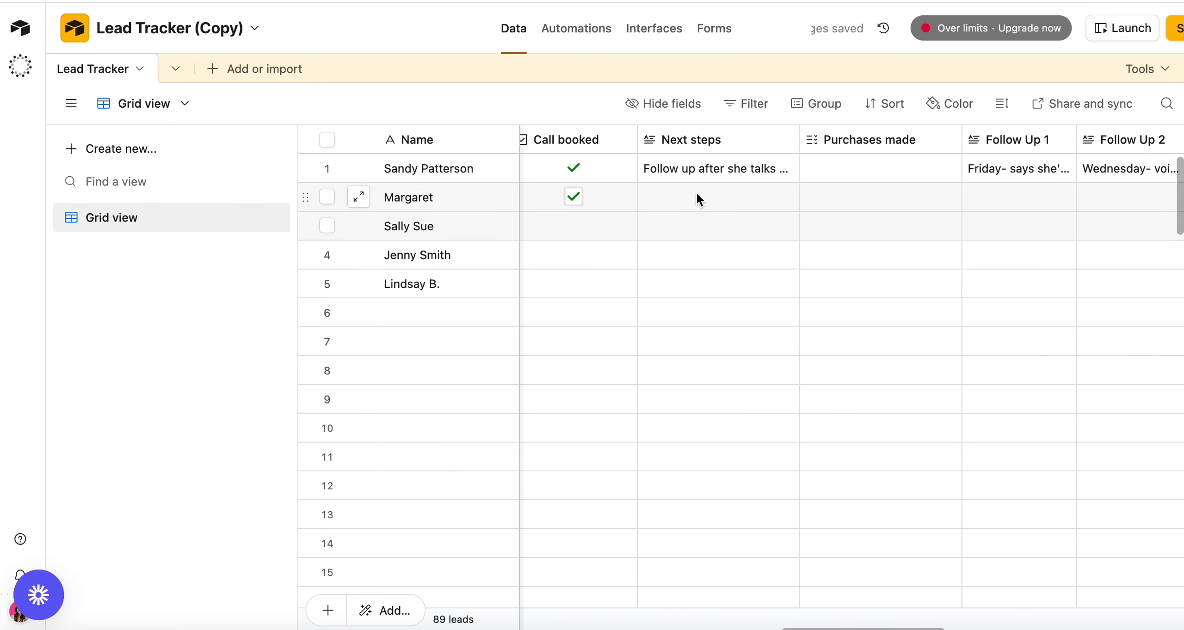
pyautogui.click(697, 140)
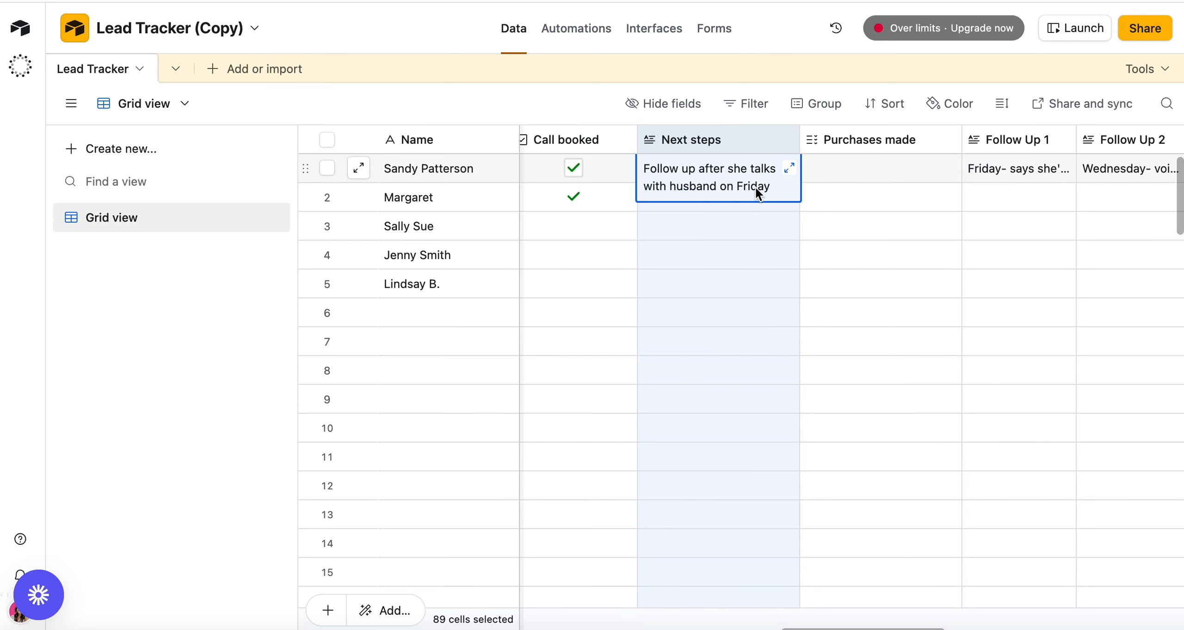
pyautogui.click(842, 221)
pyautogui.click(751, 176)
pyautogui.click(751, 176)
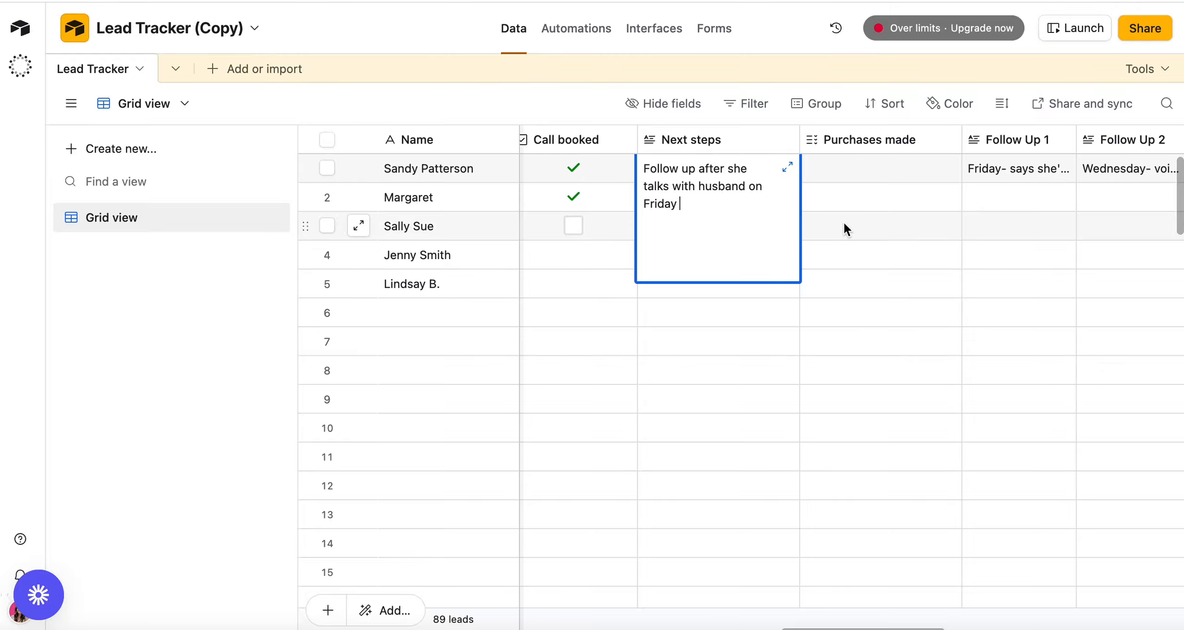
pyautogui.click(816, 225)
pyautogui.click(829, 175)
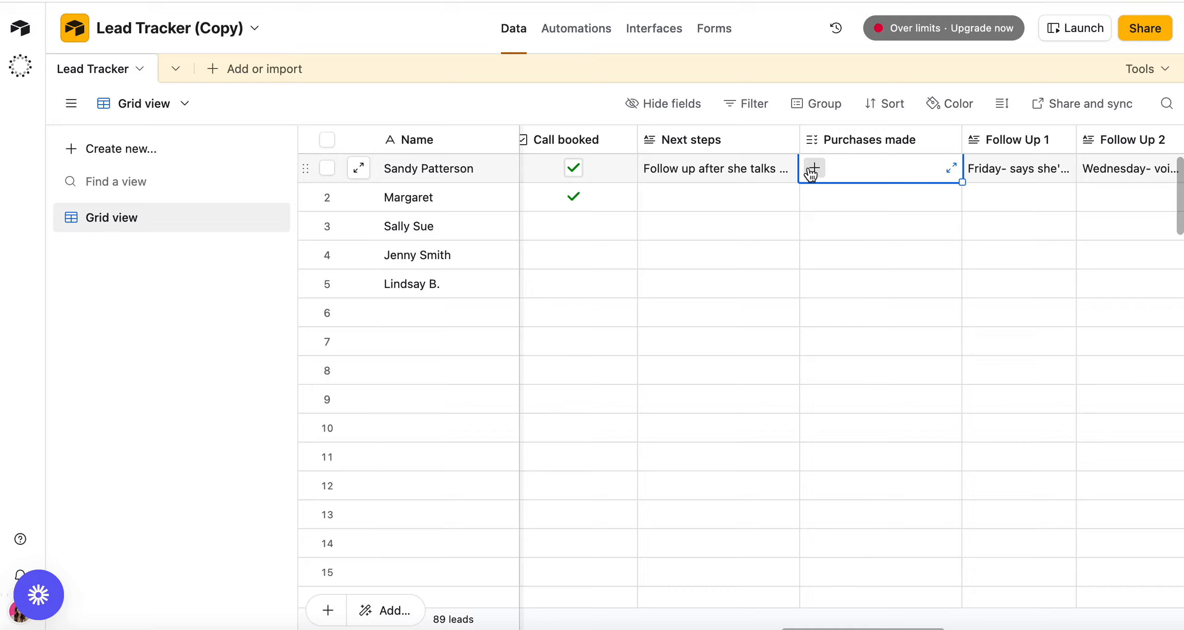
pyautogui.click(813, 170)
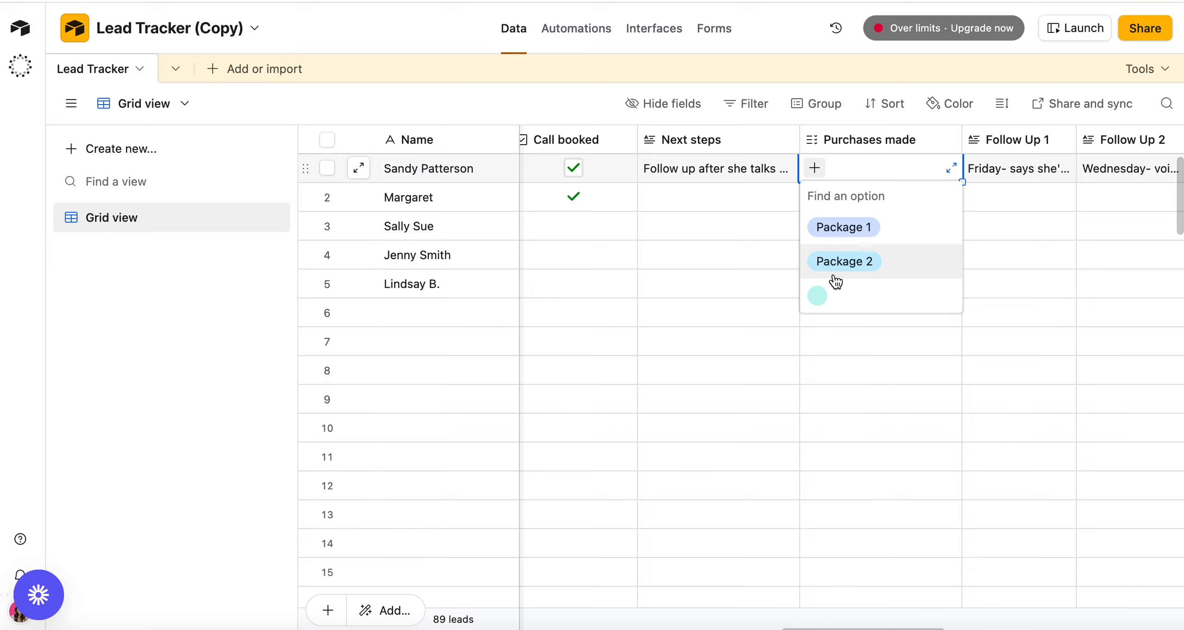
pyautogui.click(749, 252)
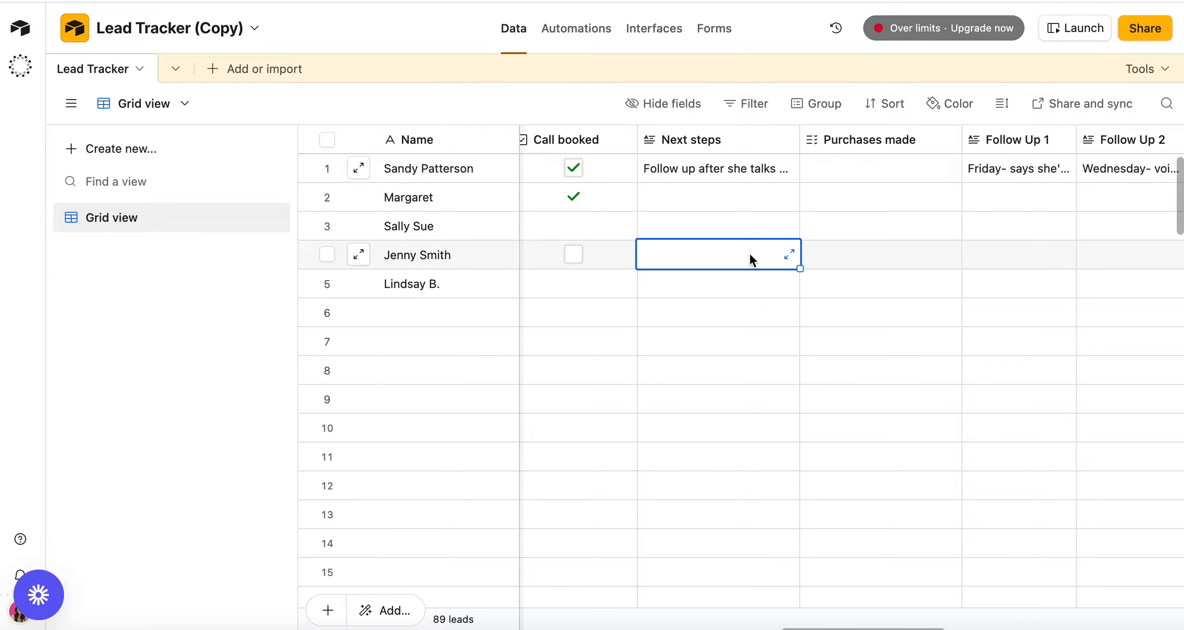
# Review all Status tags of the lead in row 5 and return to the Purchases made field.
pyautogui.hscroll(-15, 749, 252)
pyautogui.click(817, 281)
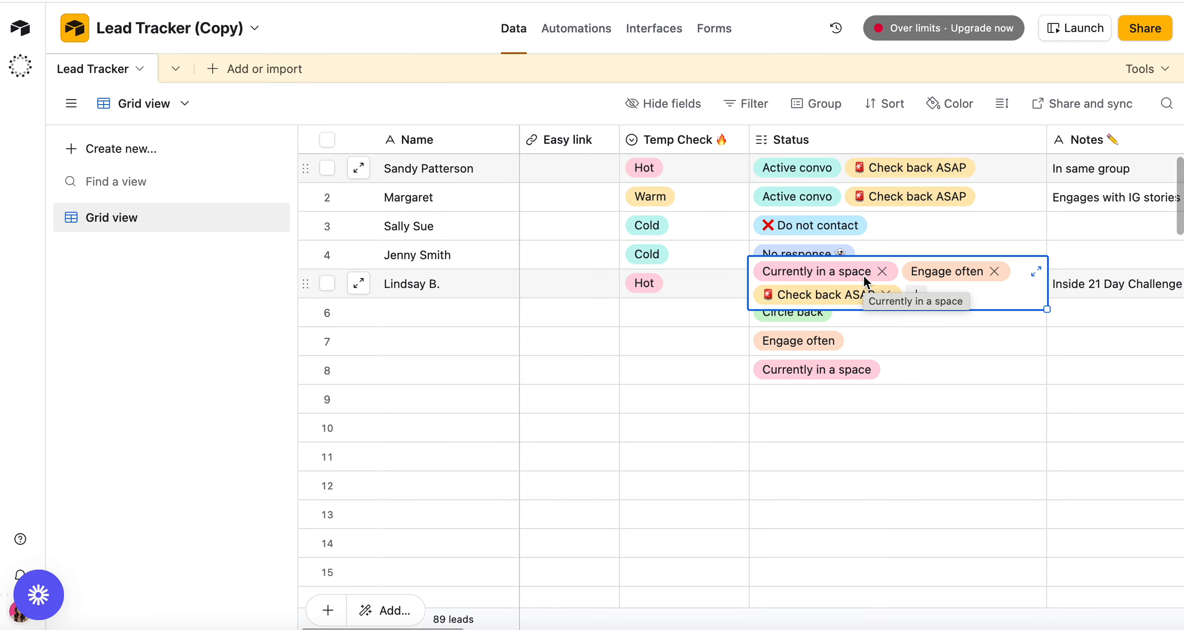
pyautogui.click(958, 388)
pyautogui.hscroll(10, 987, 341)
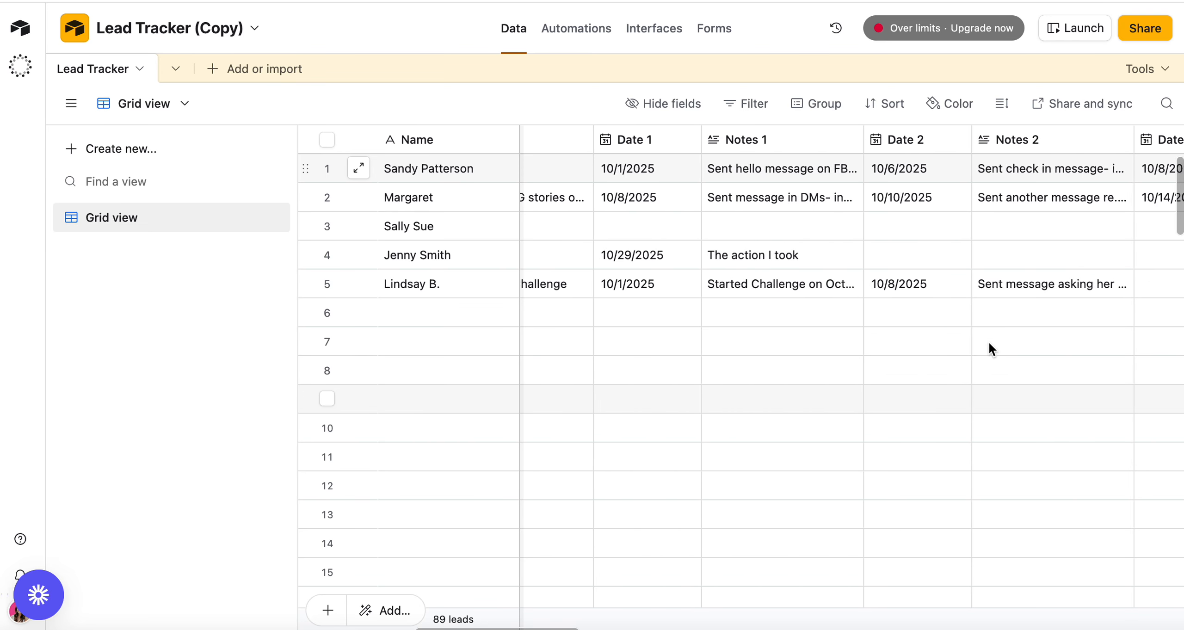
pyautogui.hscroll(-10, 988, 341)
pyautogui.hscroll(5, 988, 341)
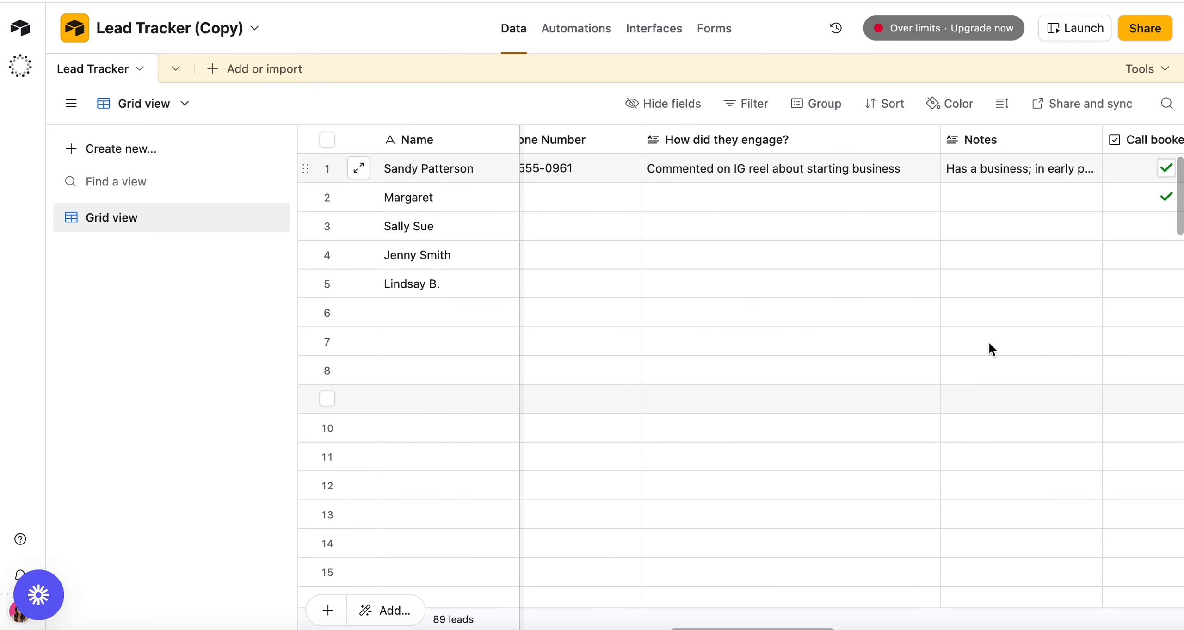
pyautogui.hscroll(10, 721, 230)
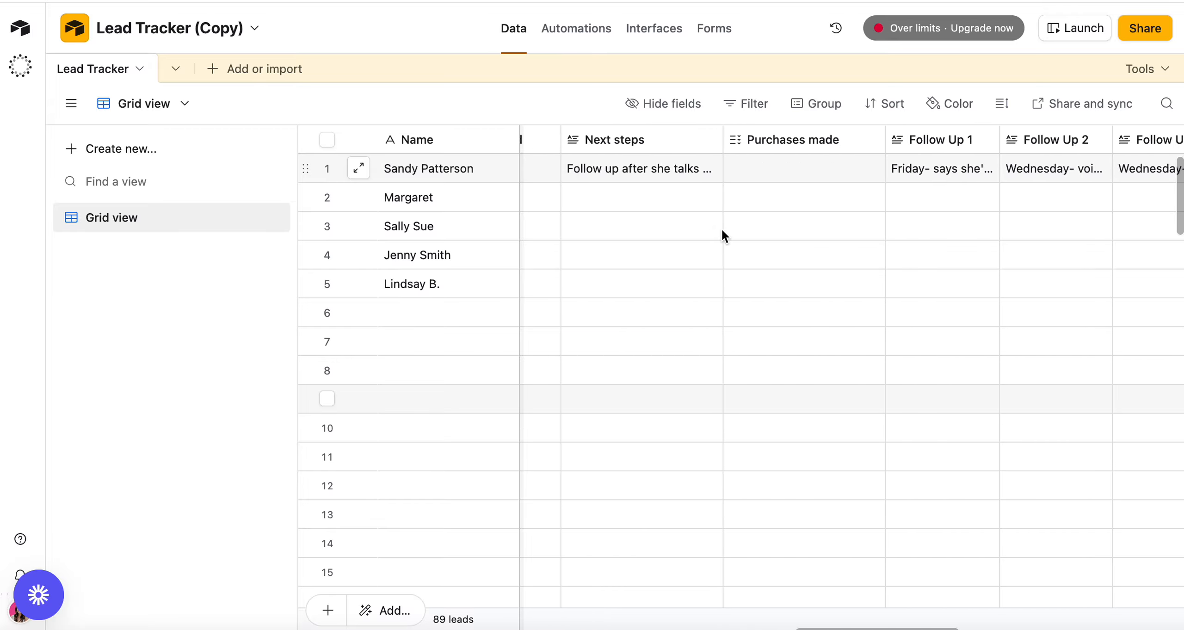
pyautogui.hscroll(1, 721, 230)
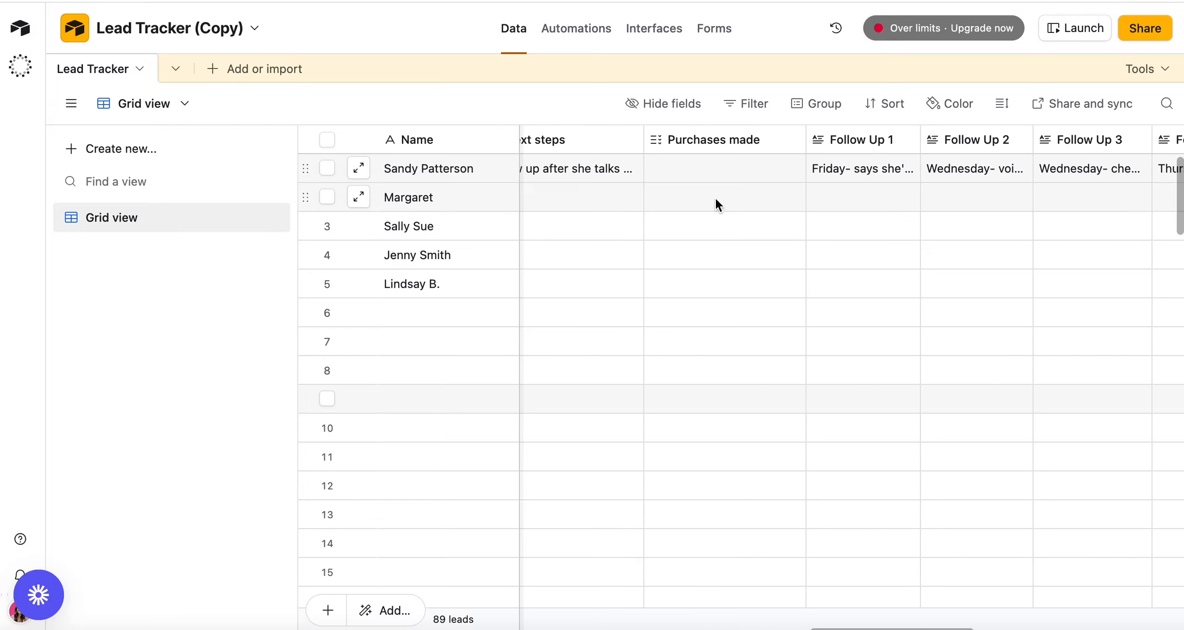
# Read the Follow Up 1 to Follow Up 5 entries in full for the lead in row 1.
pyautogui.hscroll(10, 765, 205)
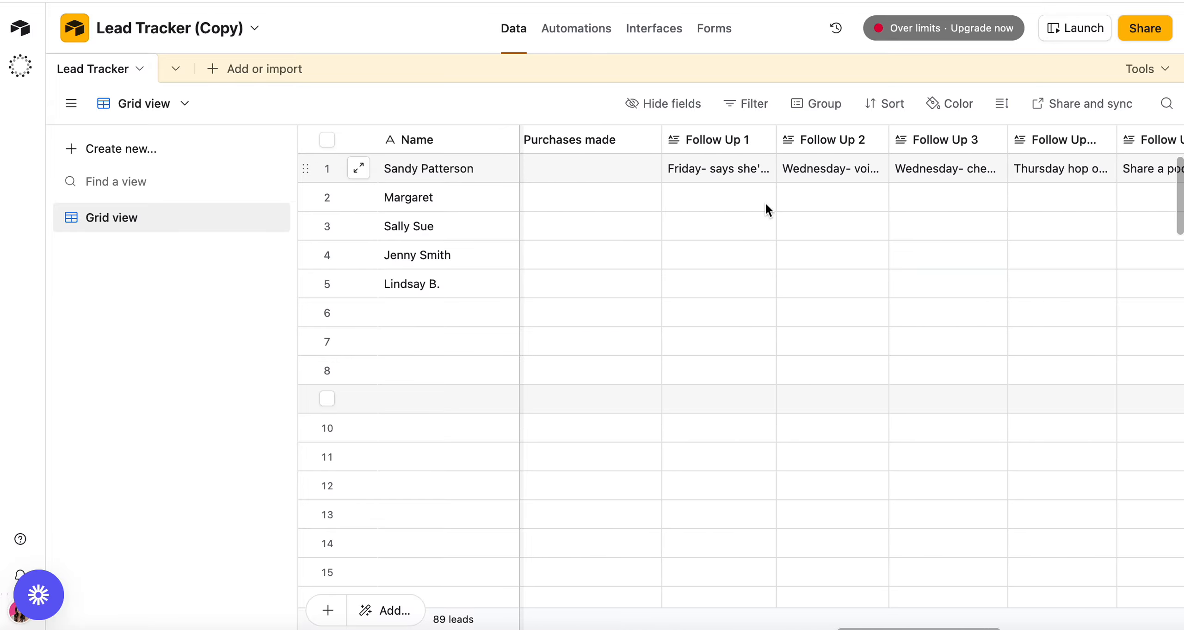
pyautogui.hscroll(2, 765, 202)
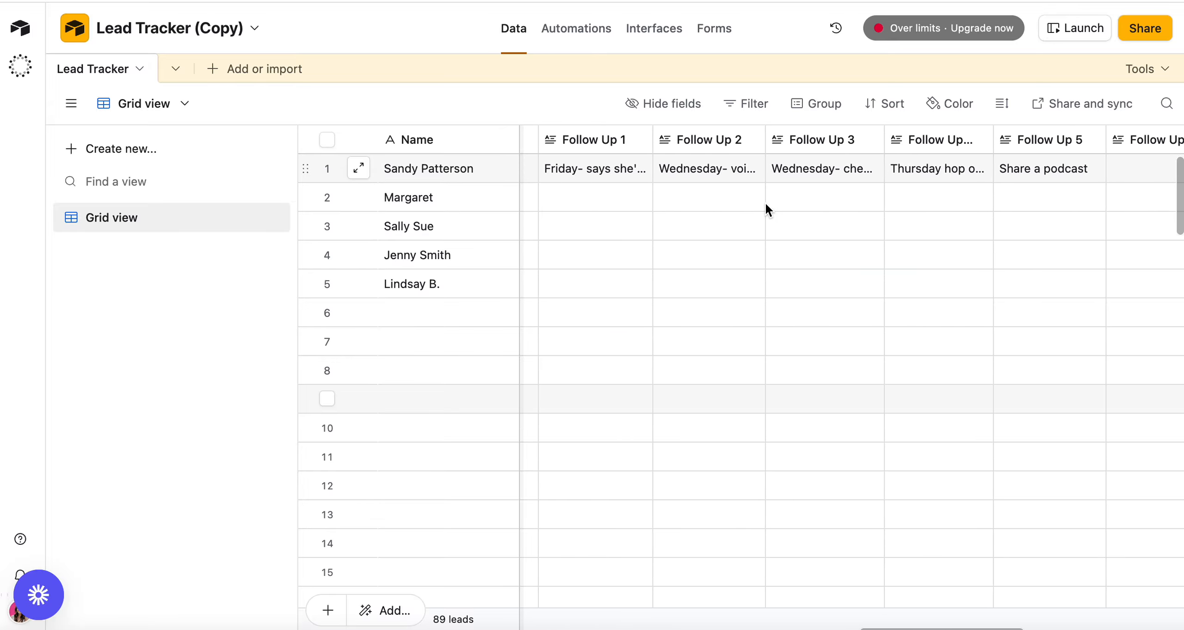
pyautogui.doubleClick(562, 168)
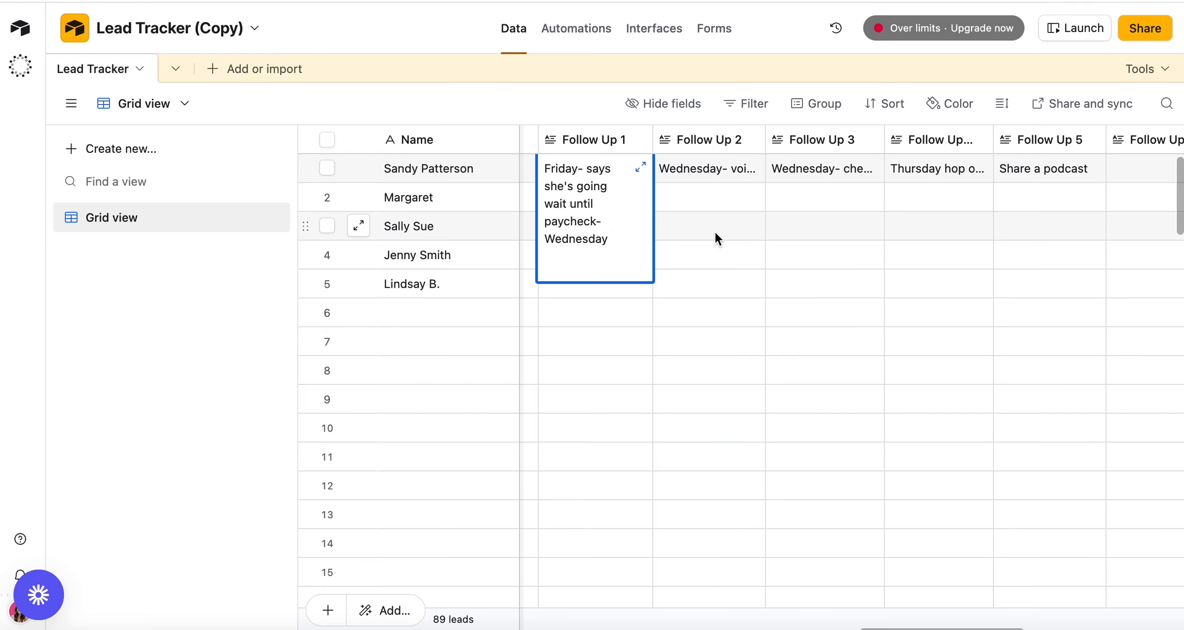
pyautogui.doubleClick(717, 172)
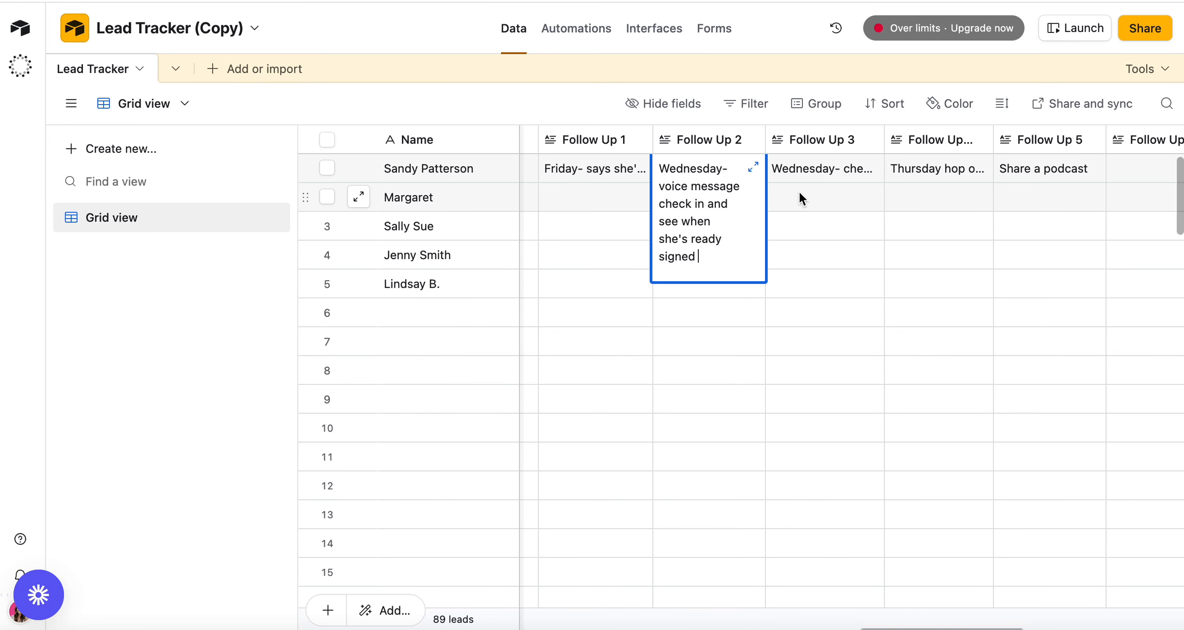
pyautogui.click(813, 169)
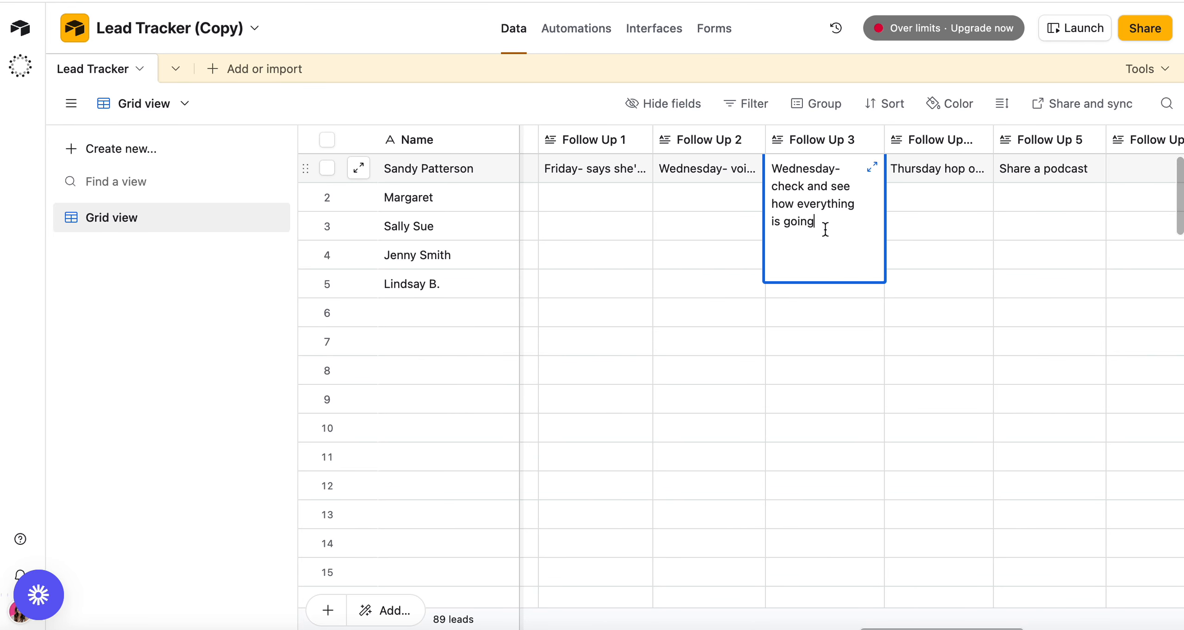
pyautogui.doubleClick(950, 167)
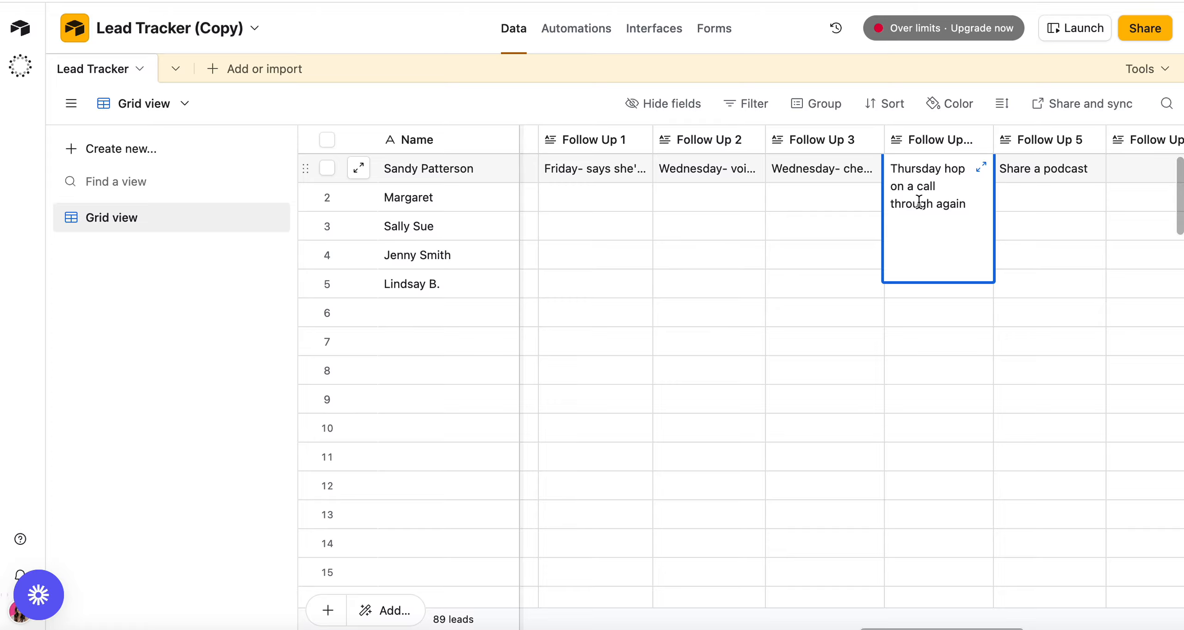
pyautogui.doubleClick(1047, 170)
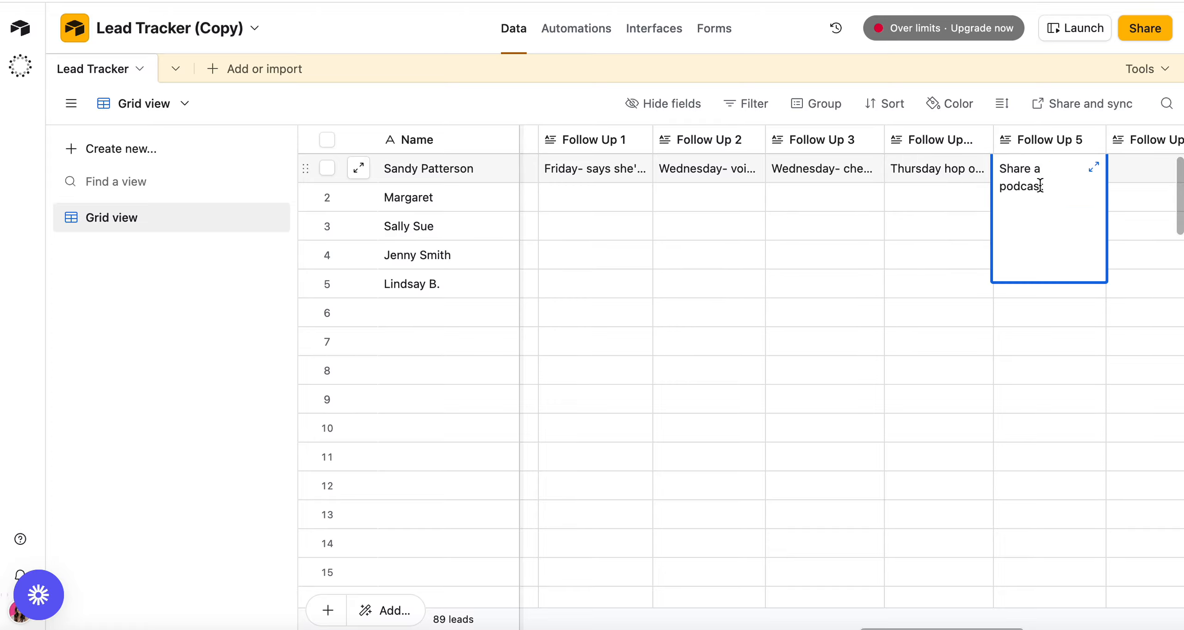
pyautogui.click(927, 245)
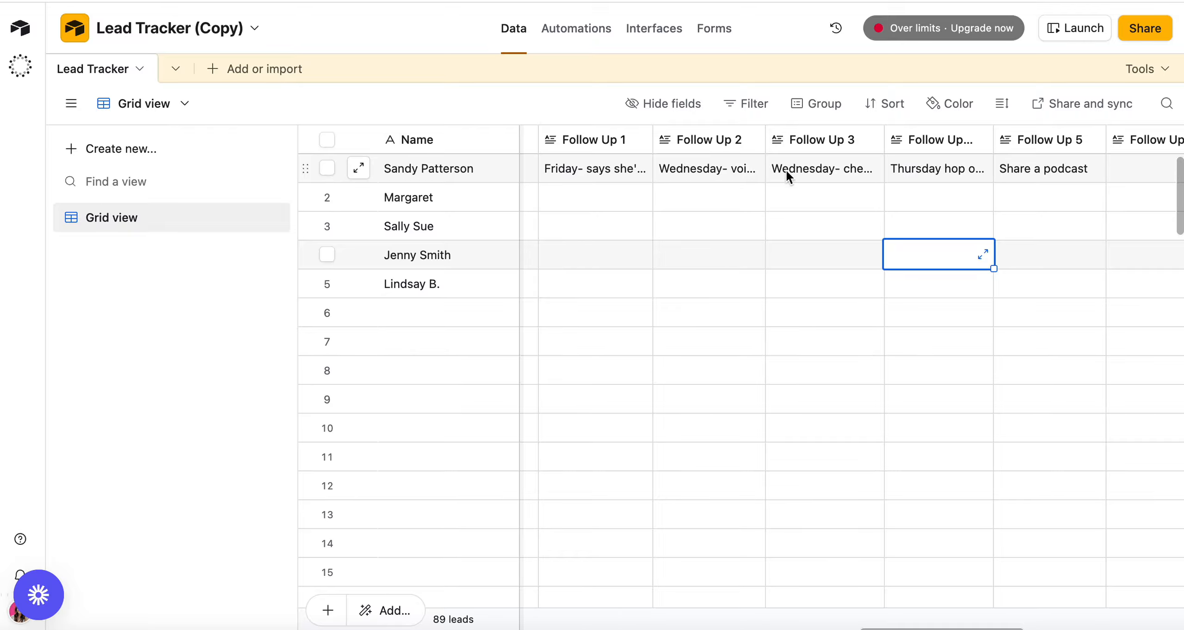
# Look through the remaining Follow Up fields for the lead in row 1, up to Follow Up 12, without entering anything.
pyautogui.hscroll(4, 1049, 181)
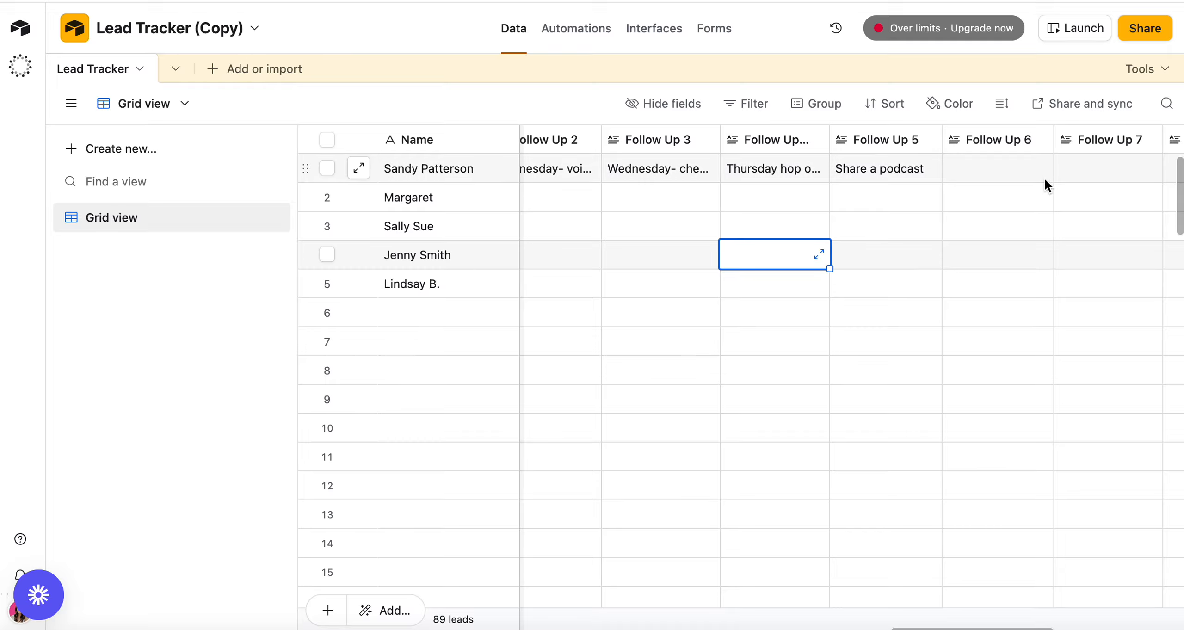
pyautogui.hscroll(9, 1044, 180)
pyautogui.hscroll(8, 916, 175)
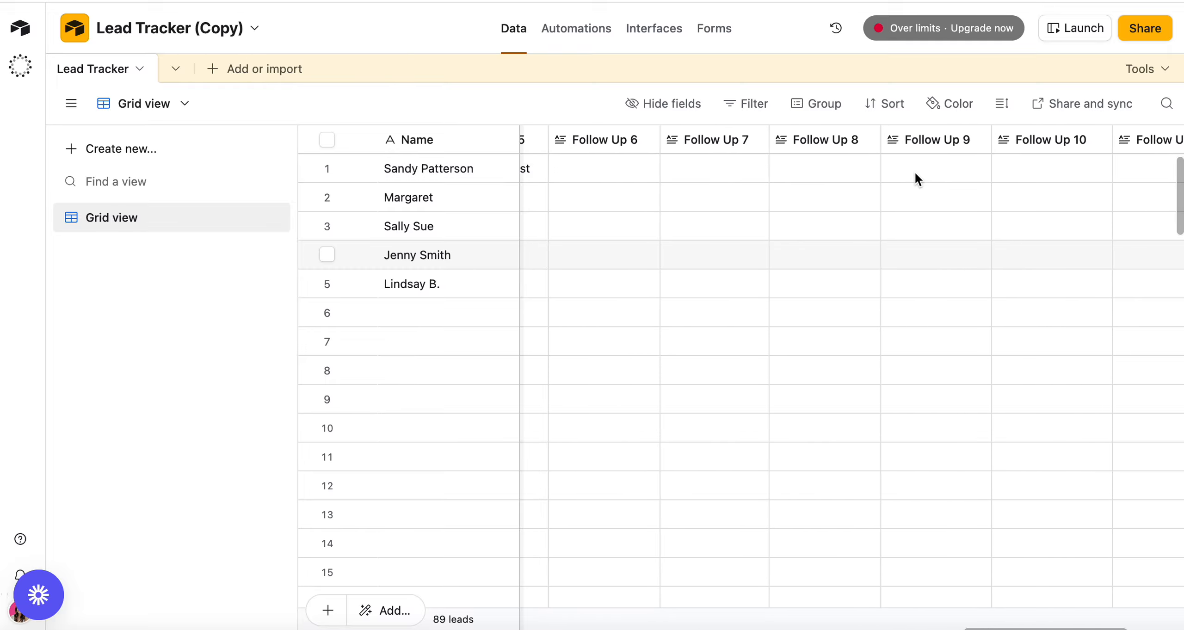
pyautogui.click(990, 170)
pyautogui.click(990, 173)
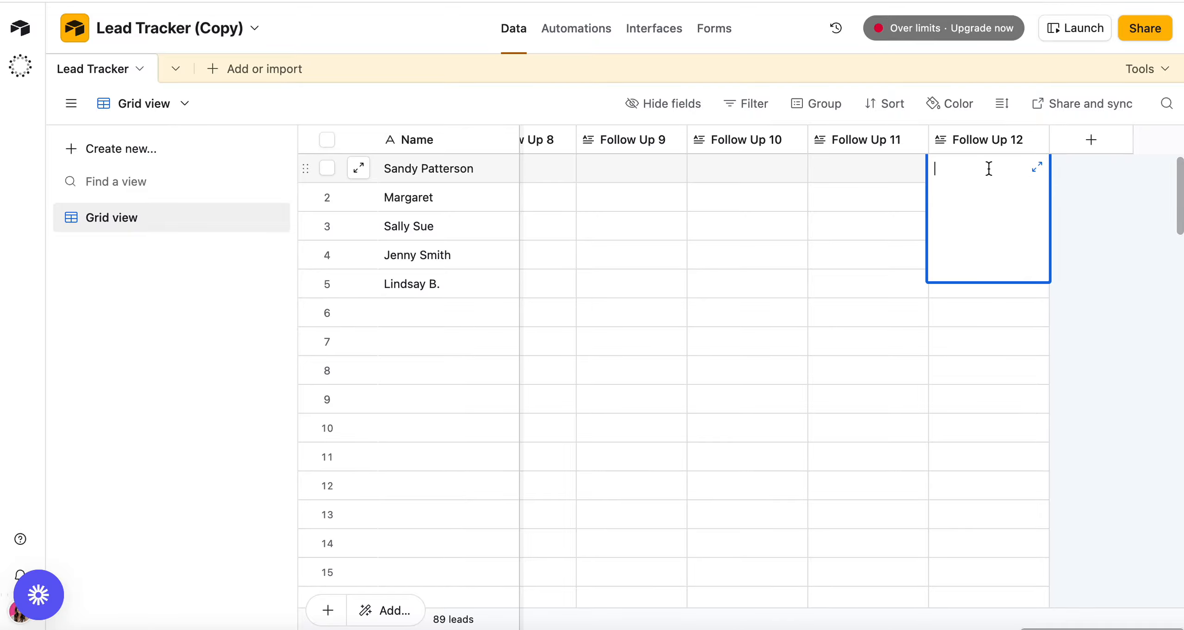
pyautogui.click(865, 170)
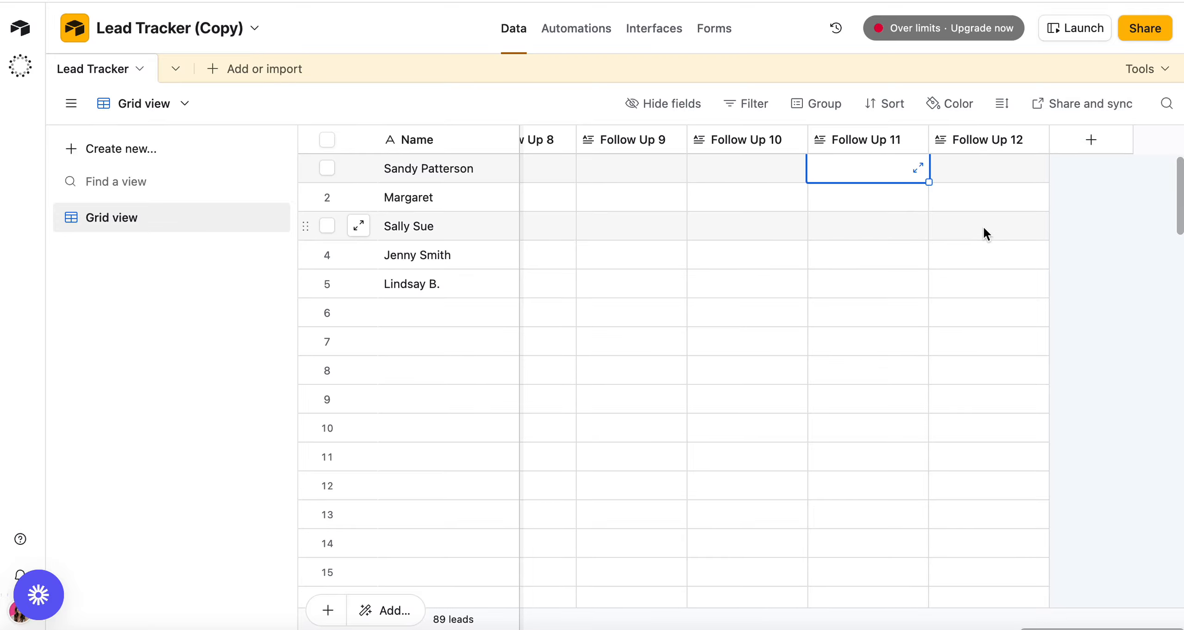
pyautogui.click(756, 170)
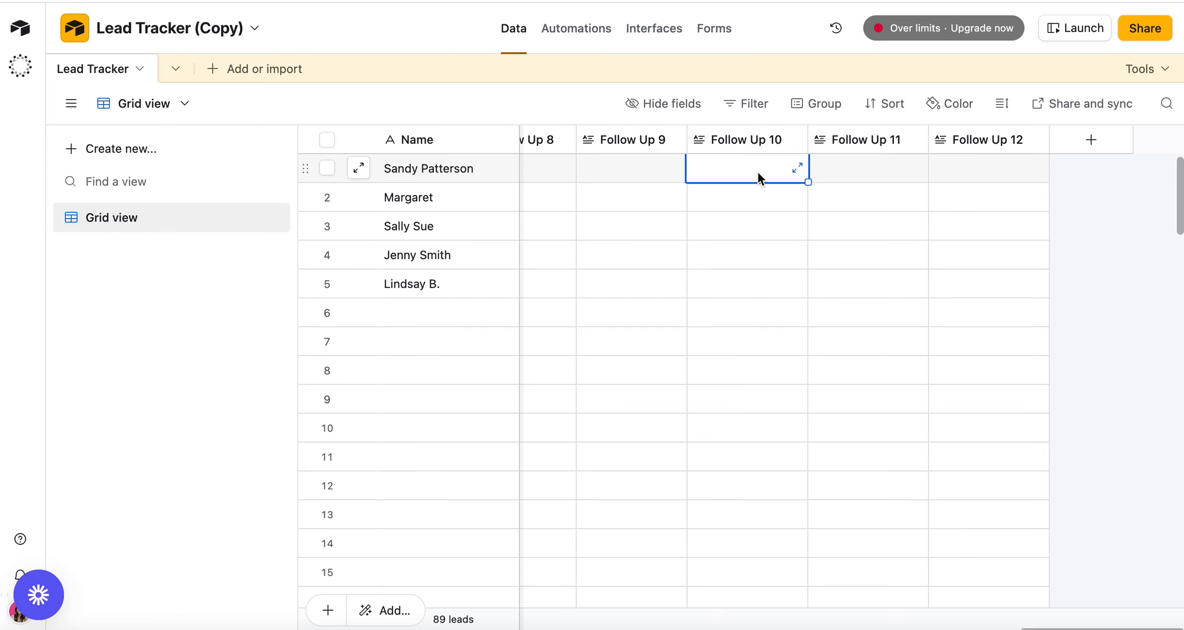
# Review the leads' Temp Check, Status and Notes fields along with their dated contact notes.
pyautogui.hscroll(-15, 757, 171)
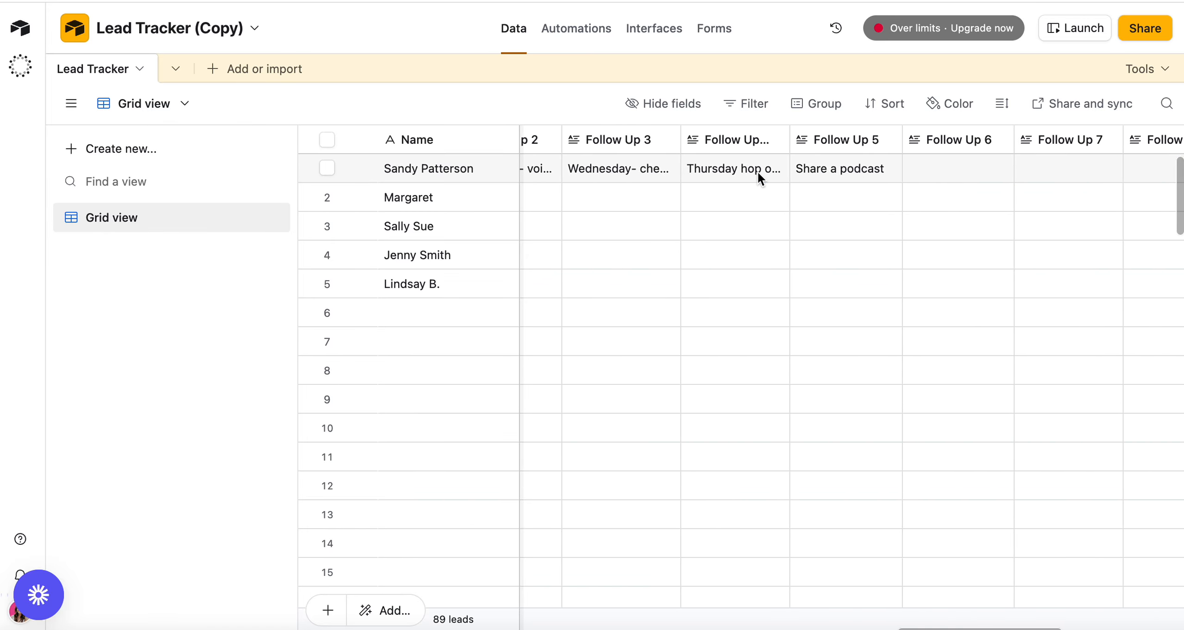
pyautogui.hscroll(-20, 757, 170)
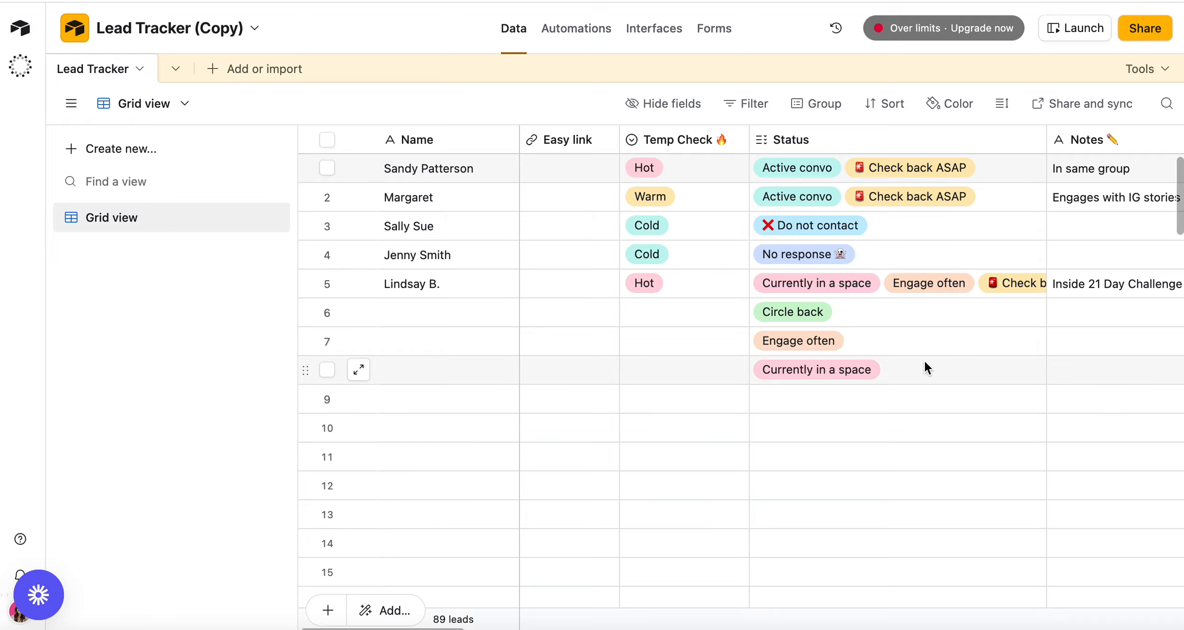
pyautogui.hscroll(20, 924, 364)
pyautogui.hscroll(-15, 780, 197)
pyautogui.hscroll(-5, 779, 196)
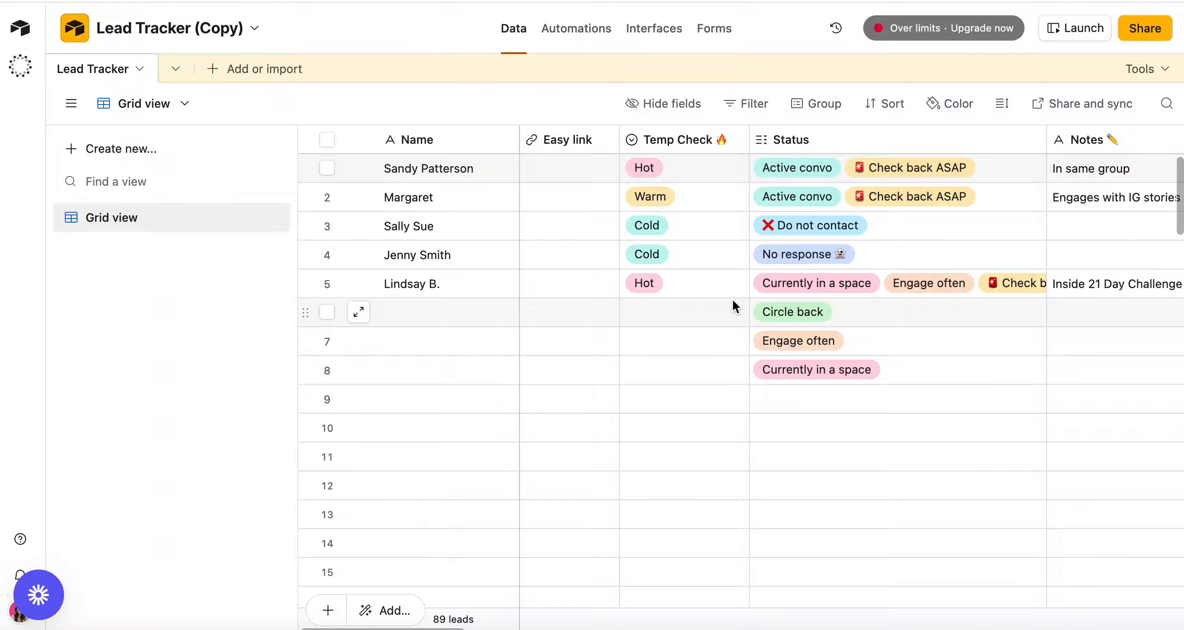
pyautogui.hscroll(2, 733, 298)
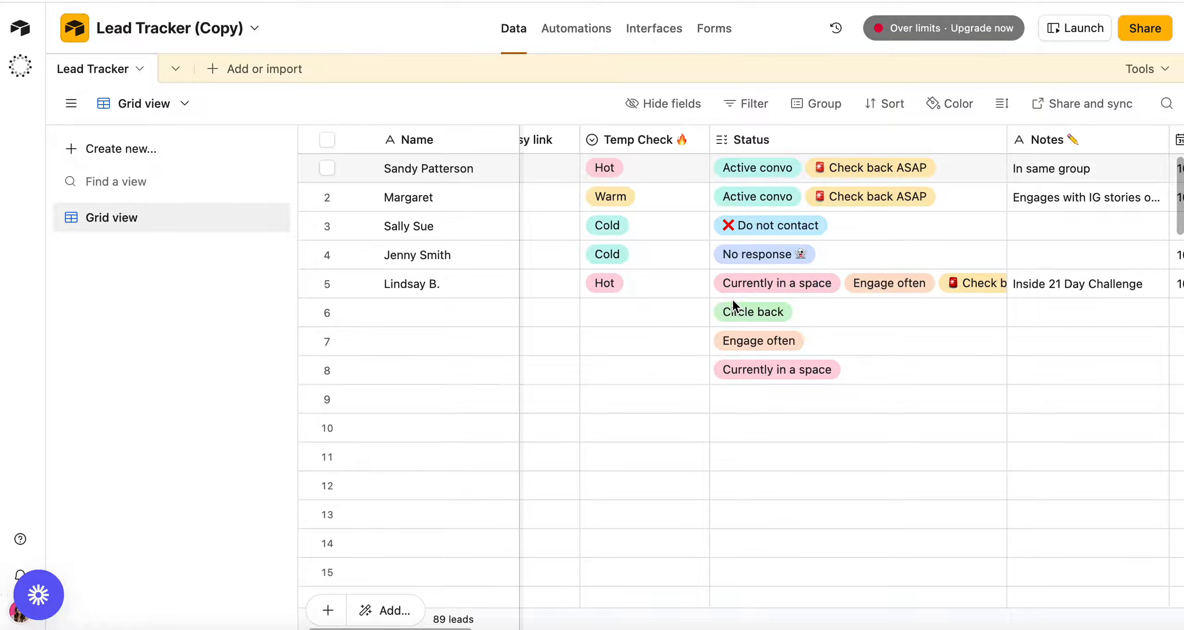
pyautogui.hscroll(-2, 823, 307)
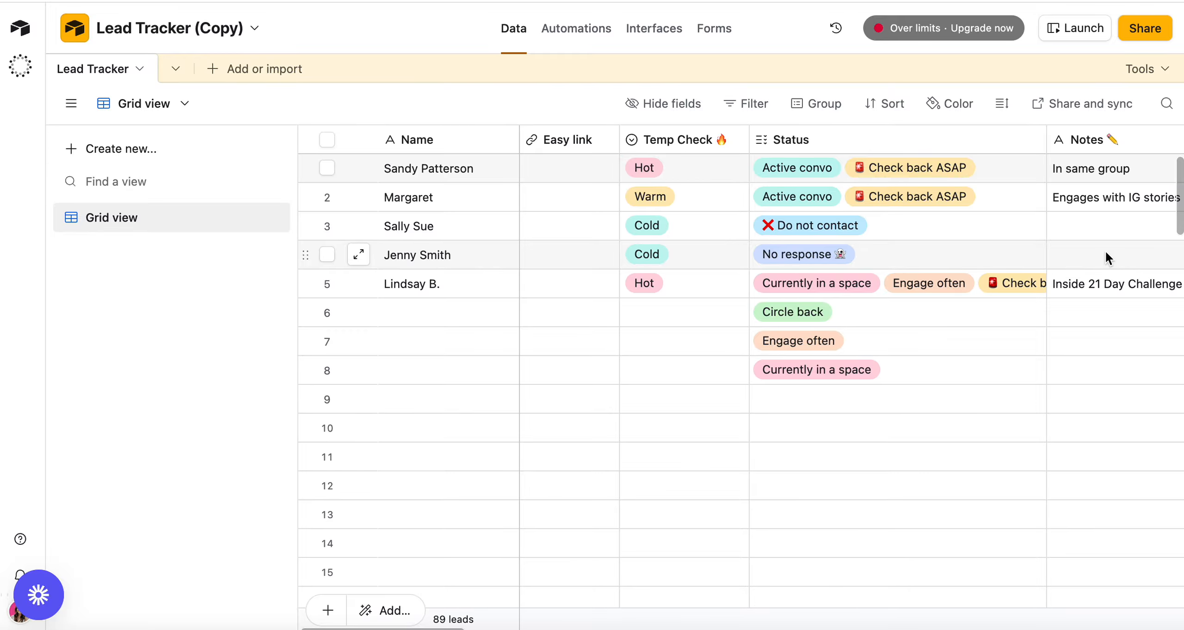
pyautogui.hscroll(10, 982, 281)
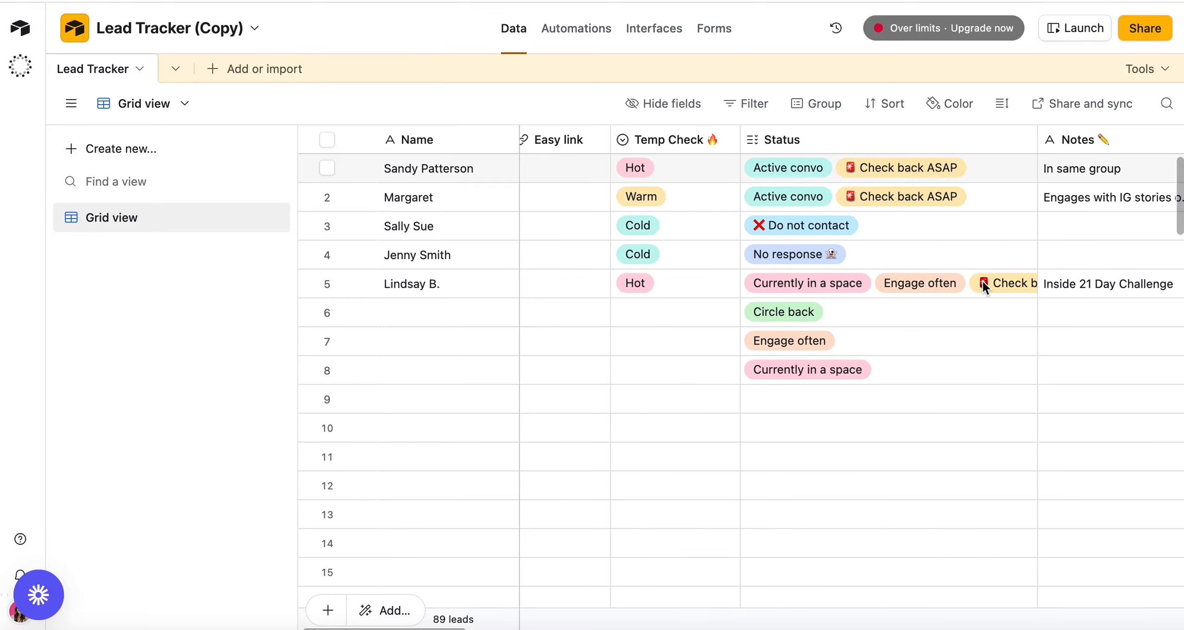
pyautogui.hscroll(4, 983, 282)
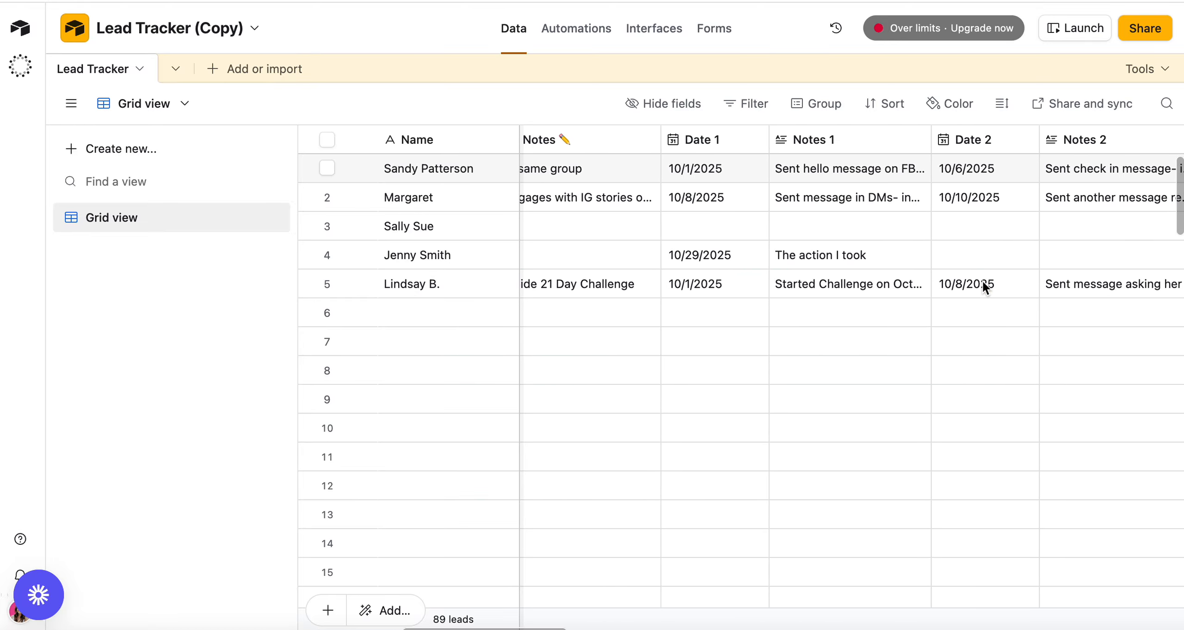
pyautogui.hscroll(-12, 879, 296)
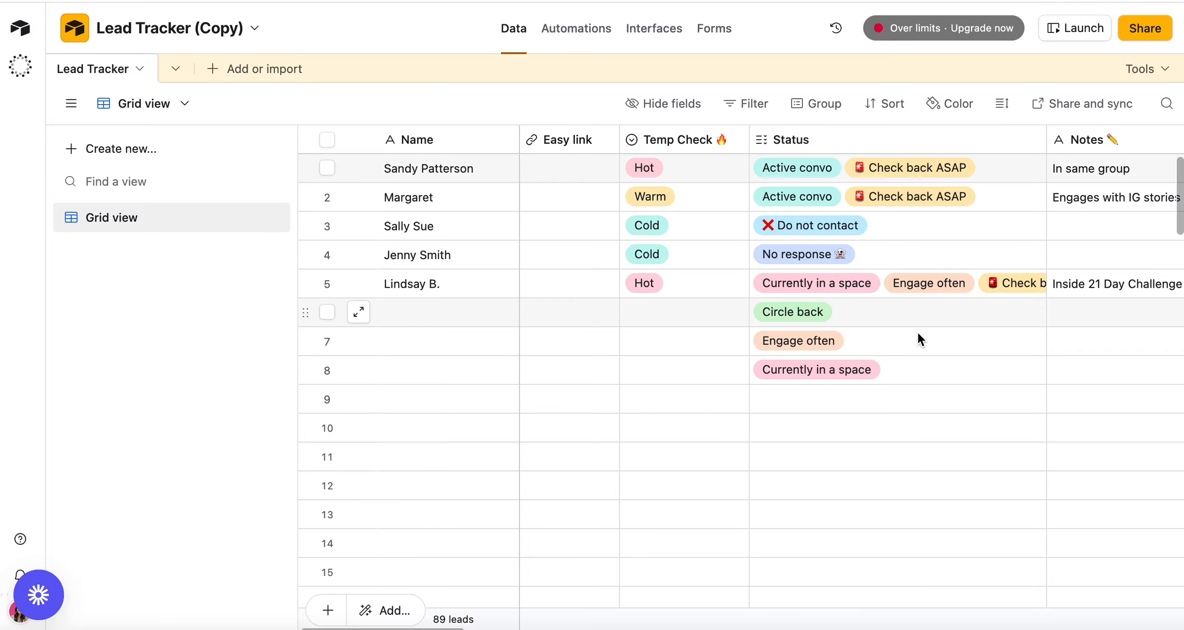
pyautogui.hscroll(1, 918, 339)
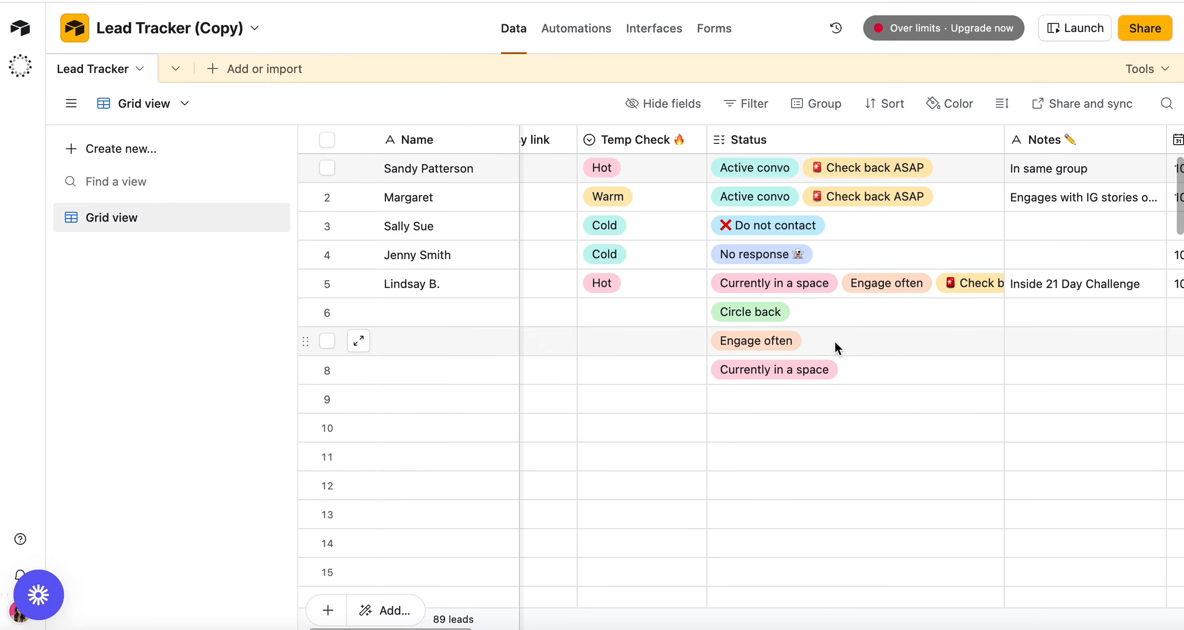
pyautogui.hscroll(-1, 855, 340)
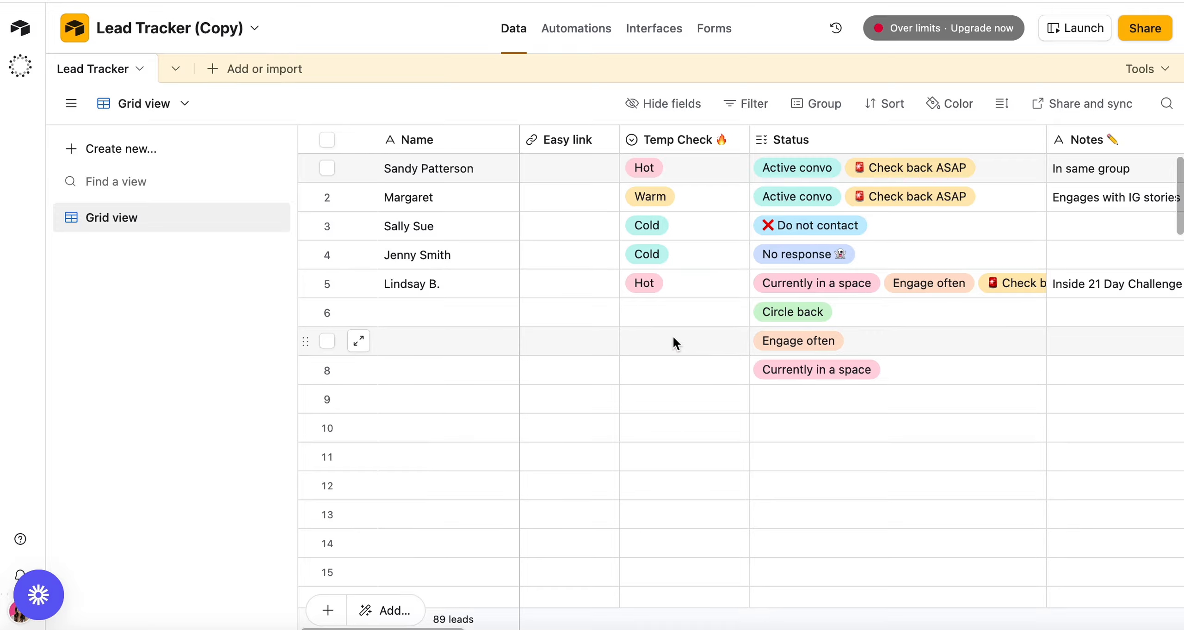
# Clear the Circle back, Engage often and Currently in a space tags from the Status cells in rows 6, 7 and 8.
pyautogui.click(833, 313)
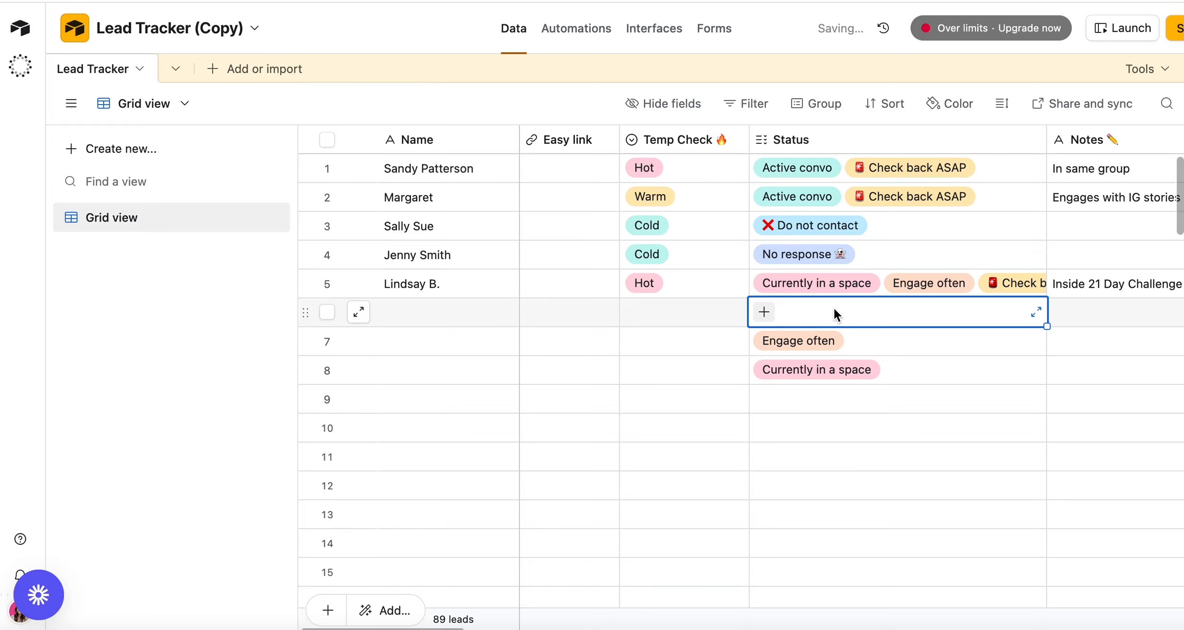
pyautogui.click(828, 340)
pyautogui.click(840, 341)
pyautogui.click(868, 370)
pyautogui.click(883, 370)
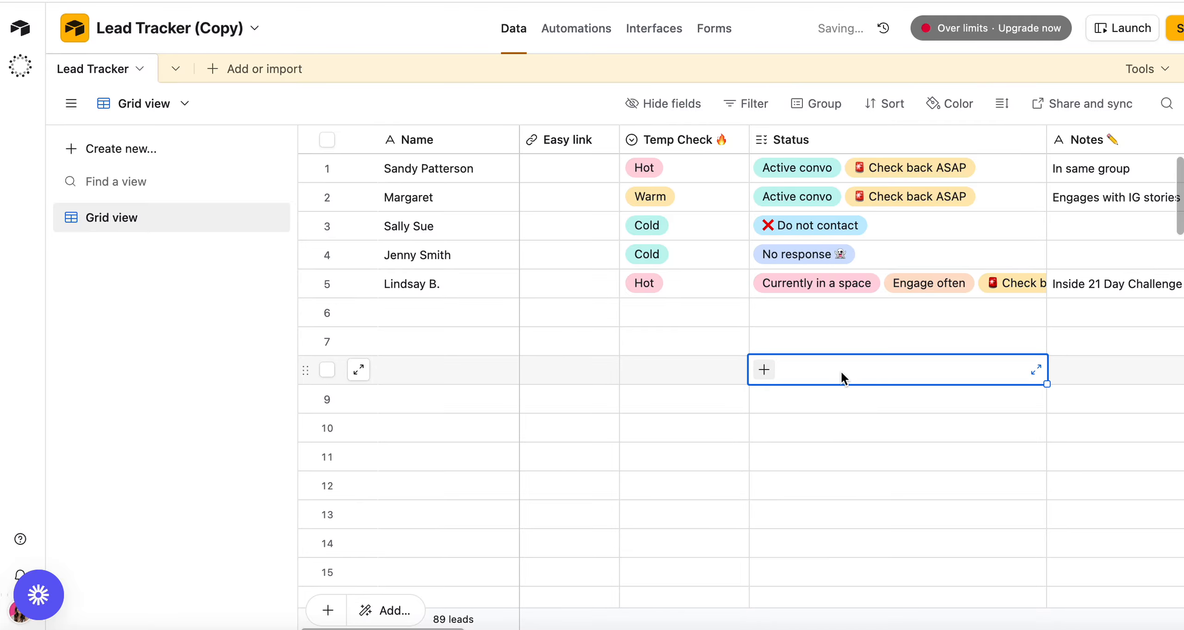
pyautogui.click(801, 331)
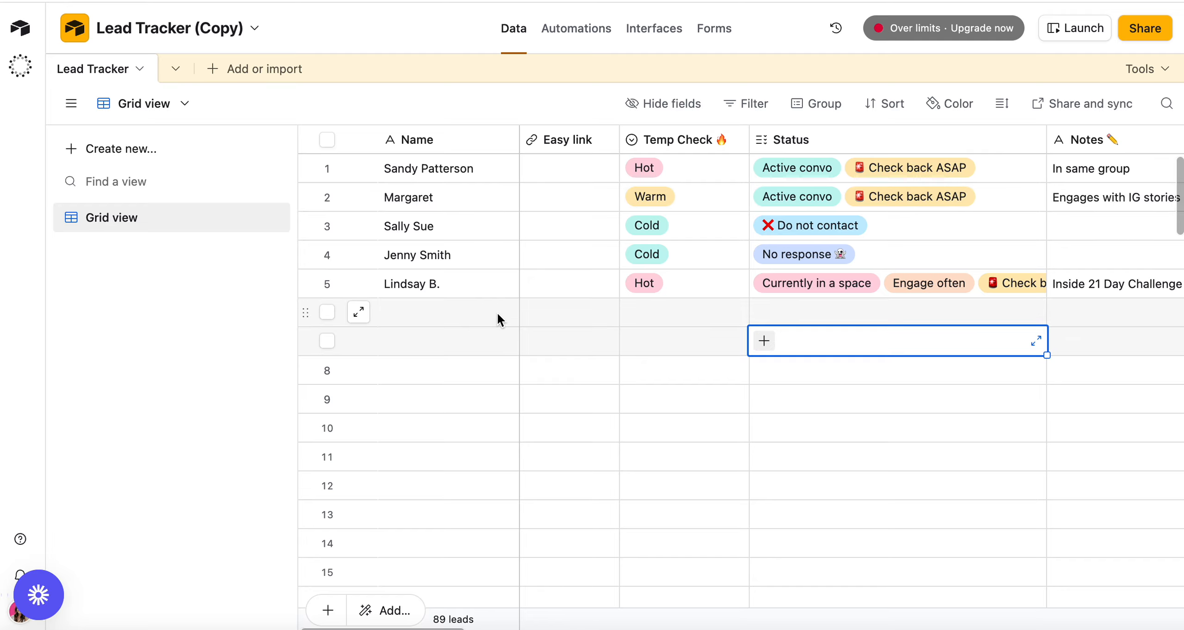
pyautogui.click(431, 172)
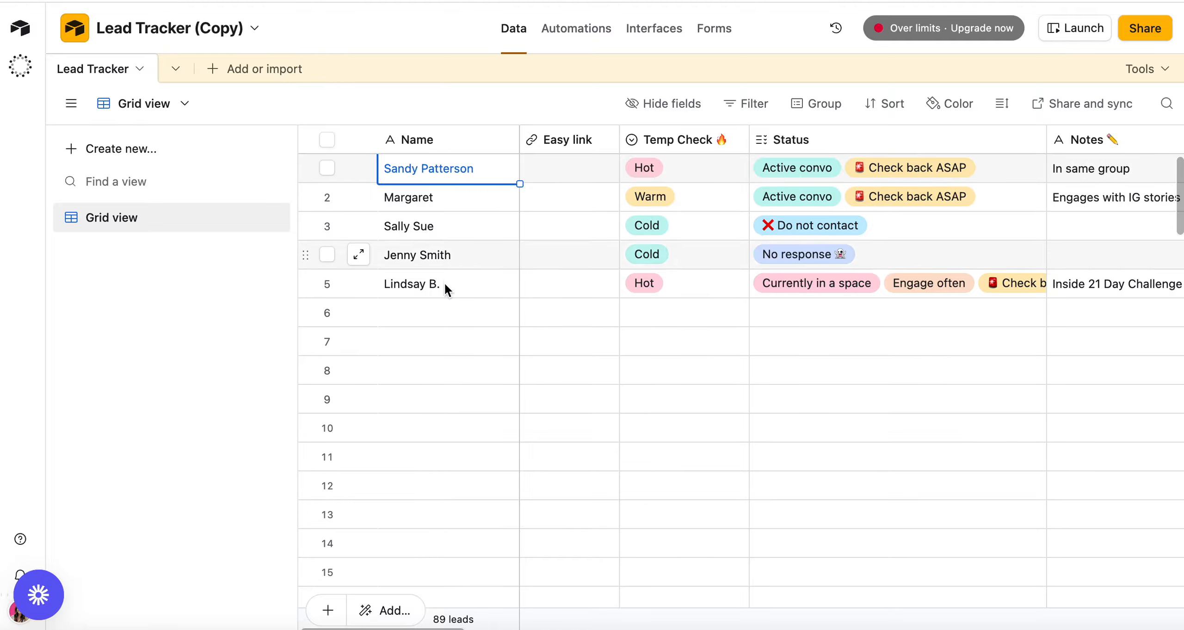